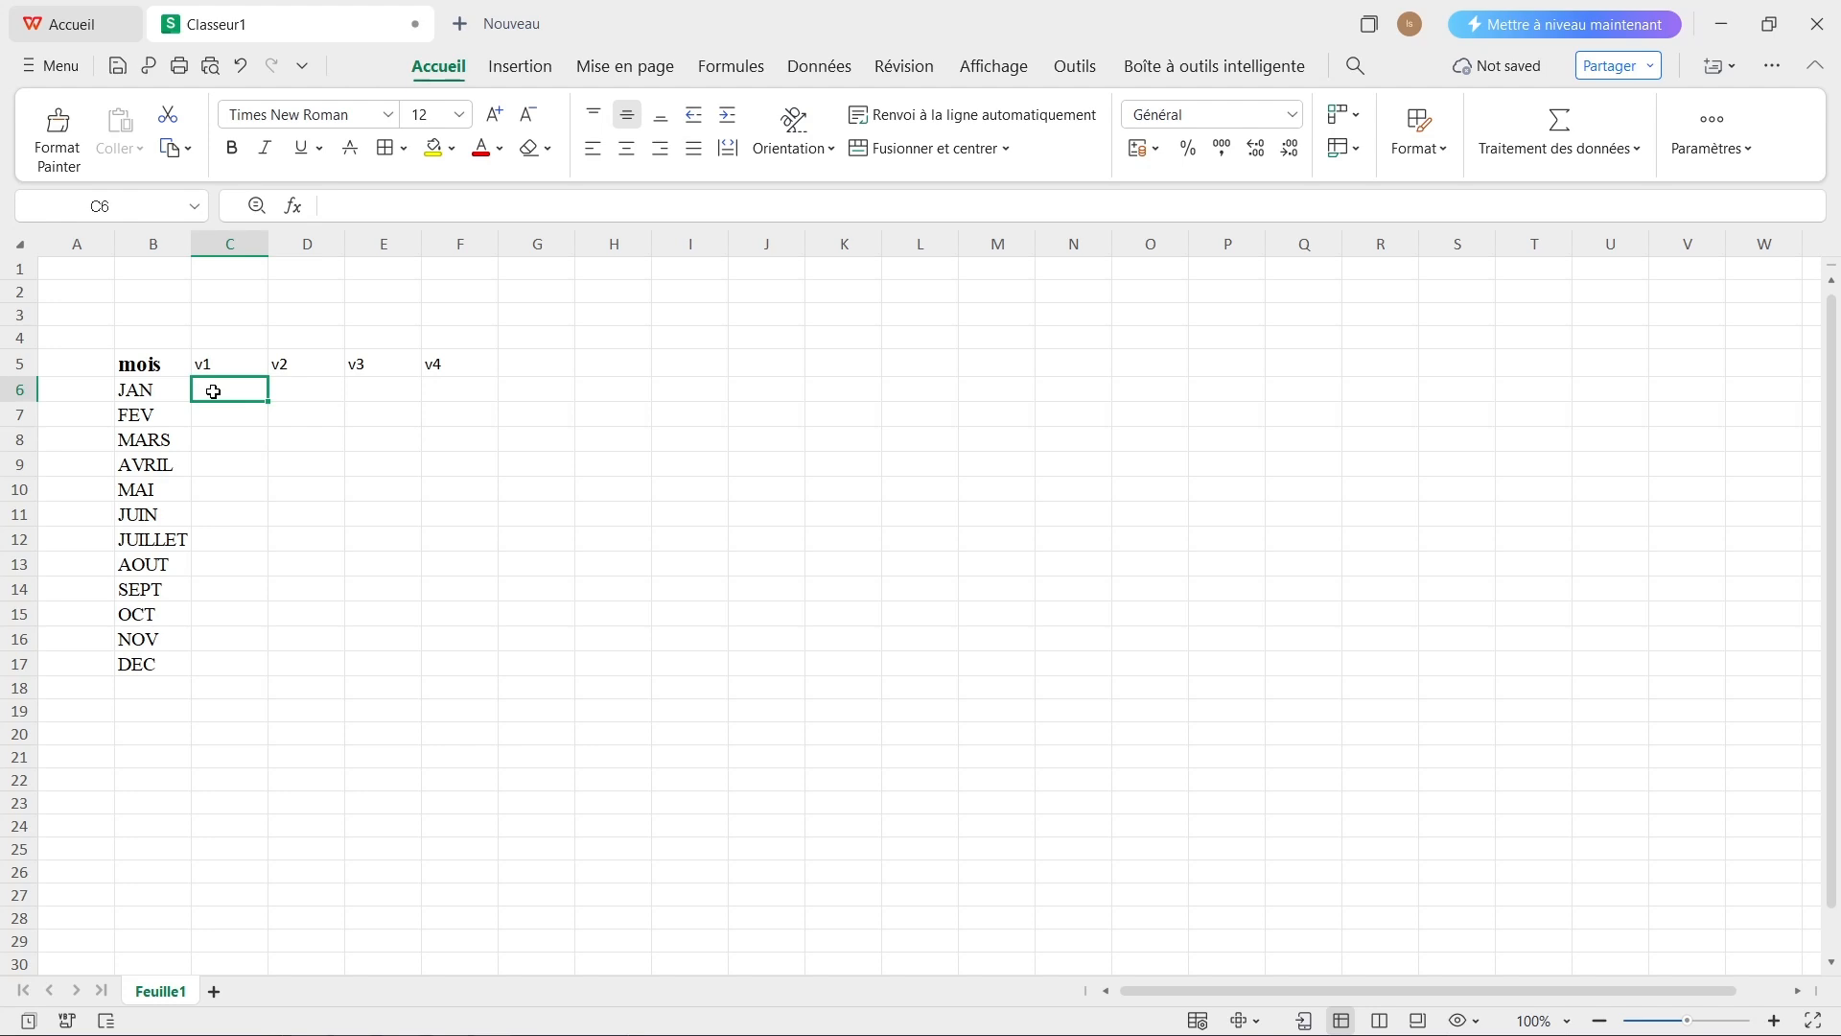
# Fill the v1 column from JAN to DEC with 12, 15, 34, 67, 89, 123, 56, 76, 45, 34, 23 and 90
pyautogui.write('12')
pyautogui.press('Return')
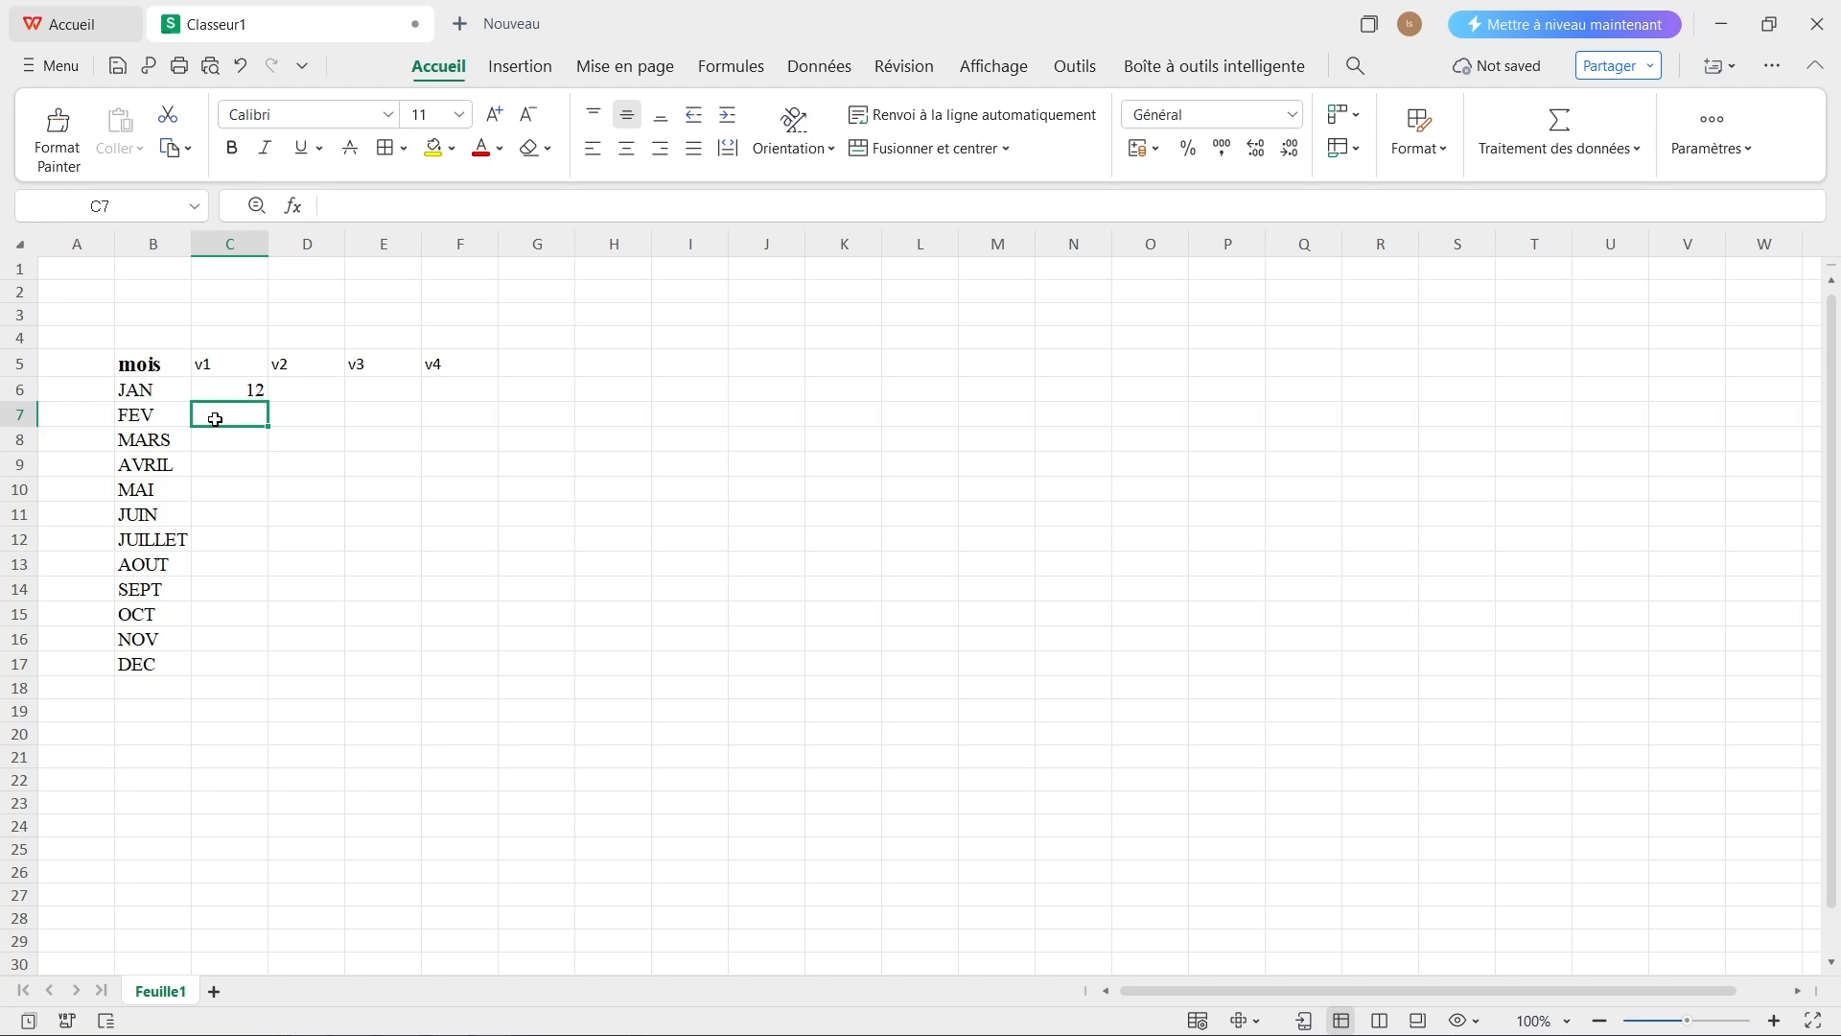
pyautogui.write('15')
pyautogui.press('Return')
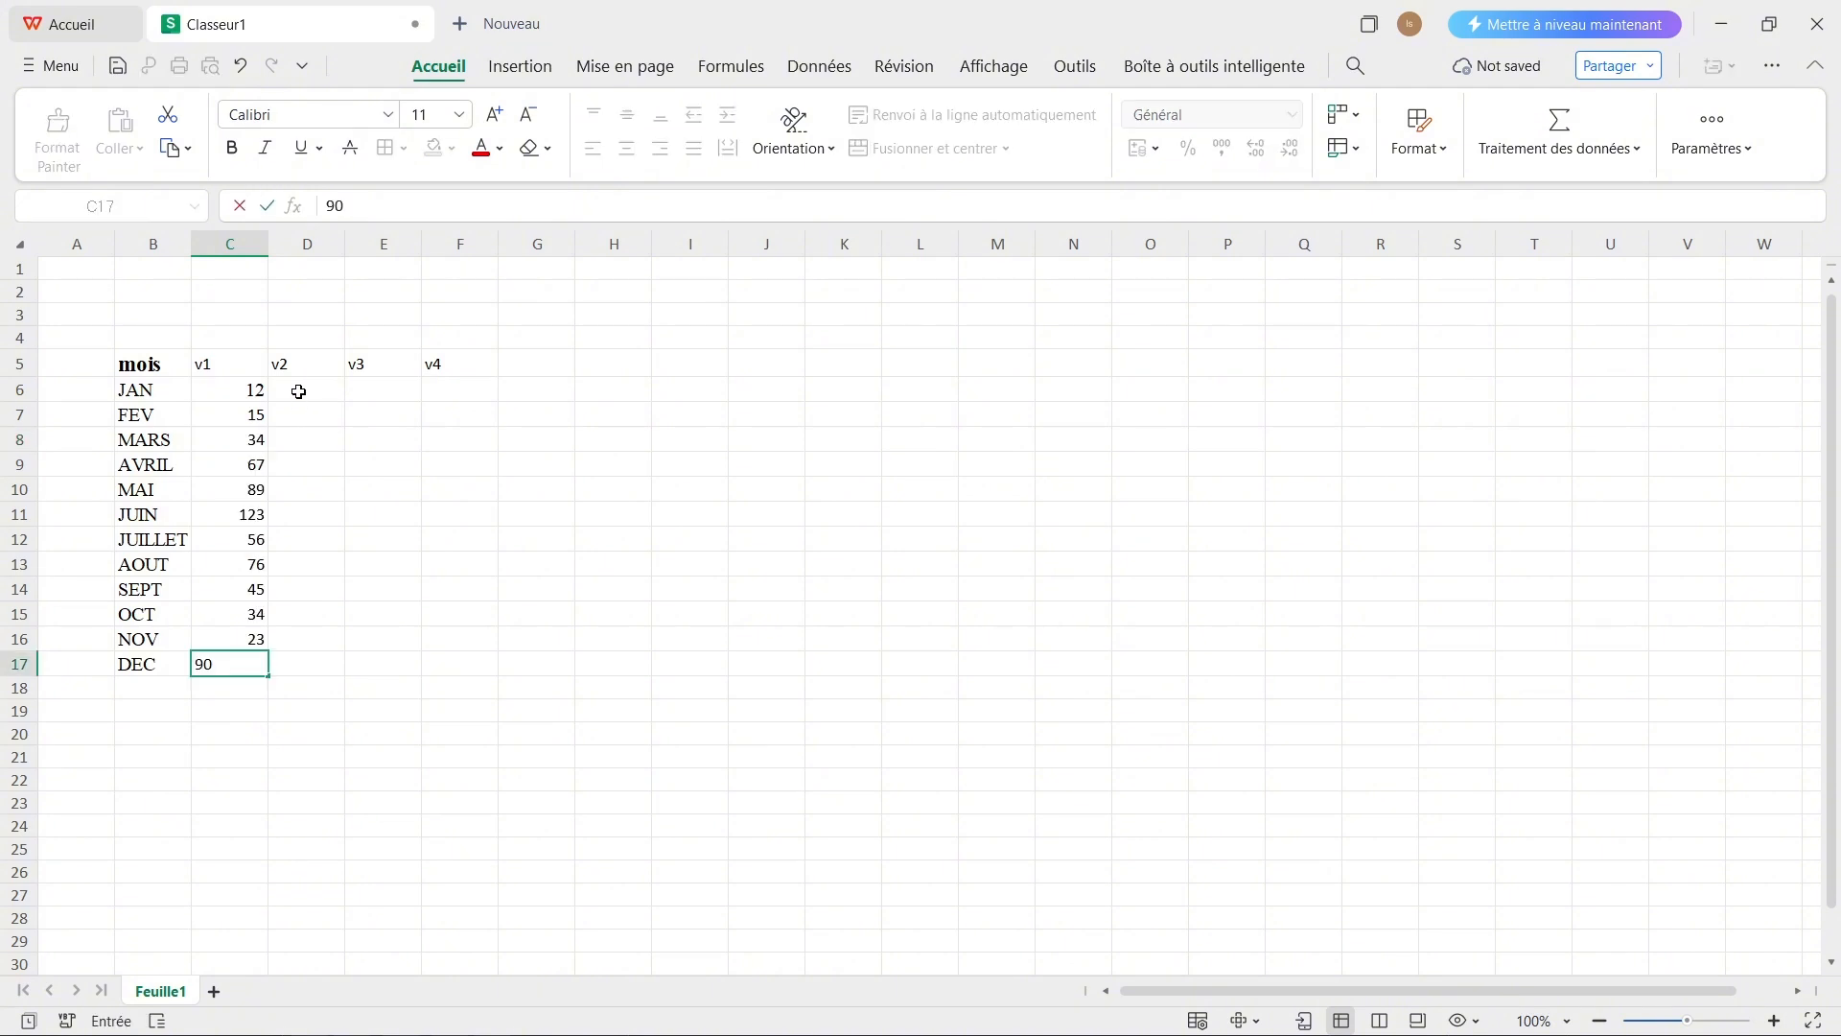
# Fill the v2 column from JAN to DEC with 89, 45, 34, 234, 123, 23, 34, 5, 34, 23, 23 and 123
pyautogui.click(293, 388)
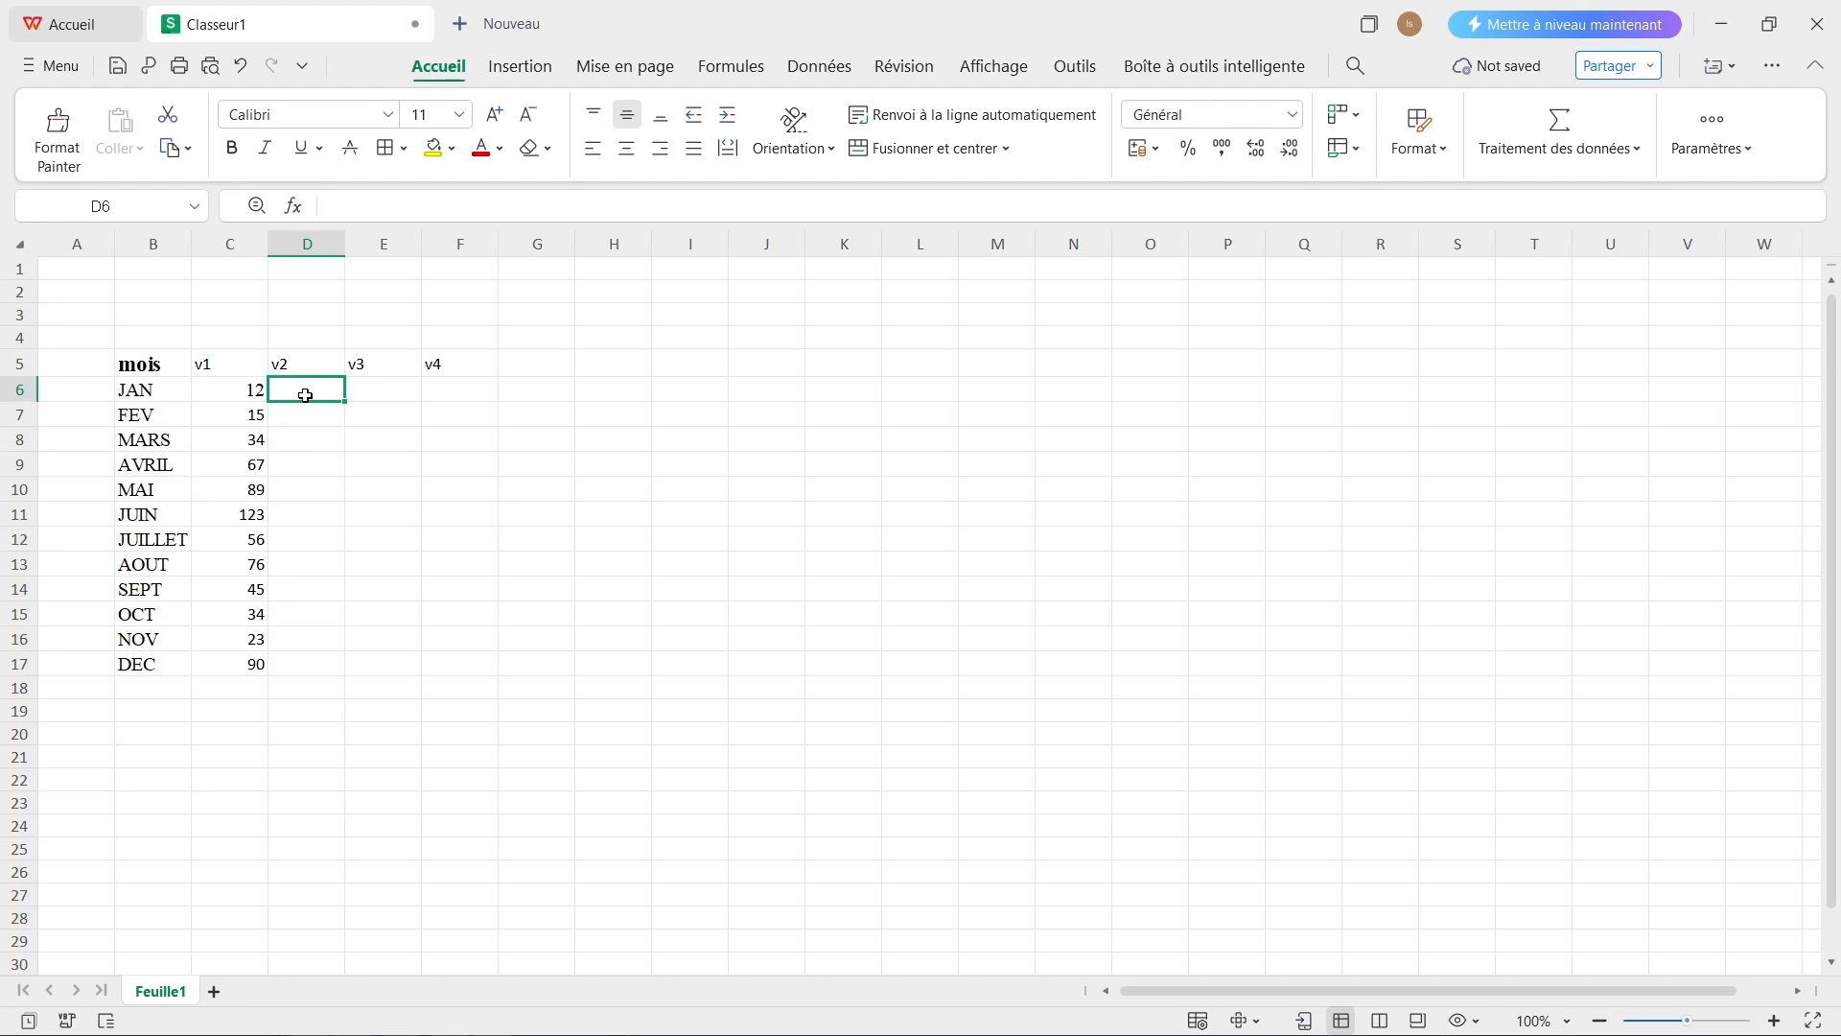
pyautogui.write('89 45 34 234 123  34 5 34 23 23 123')
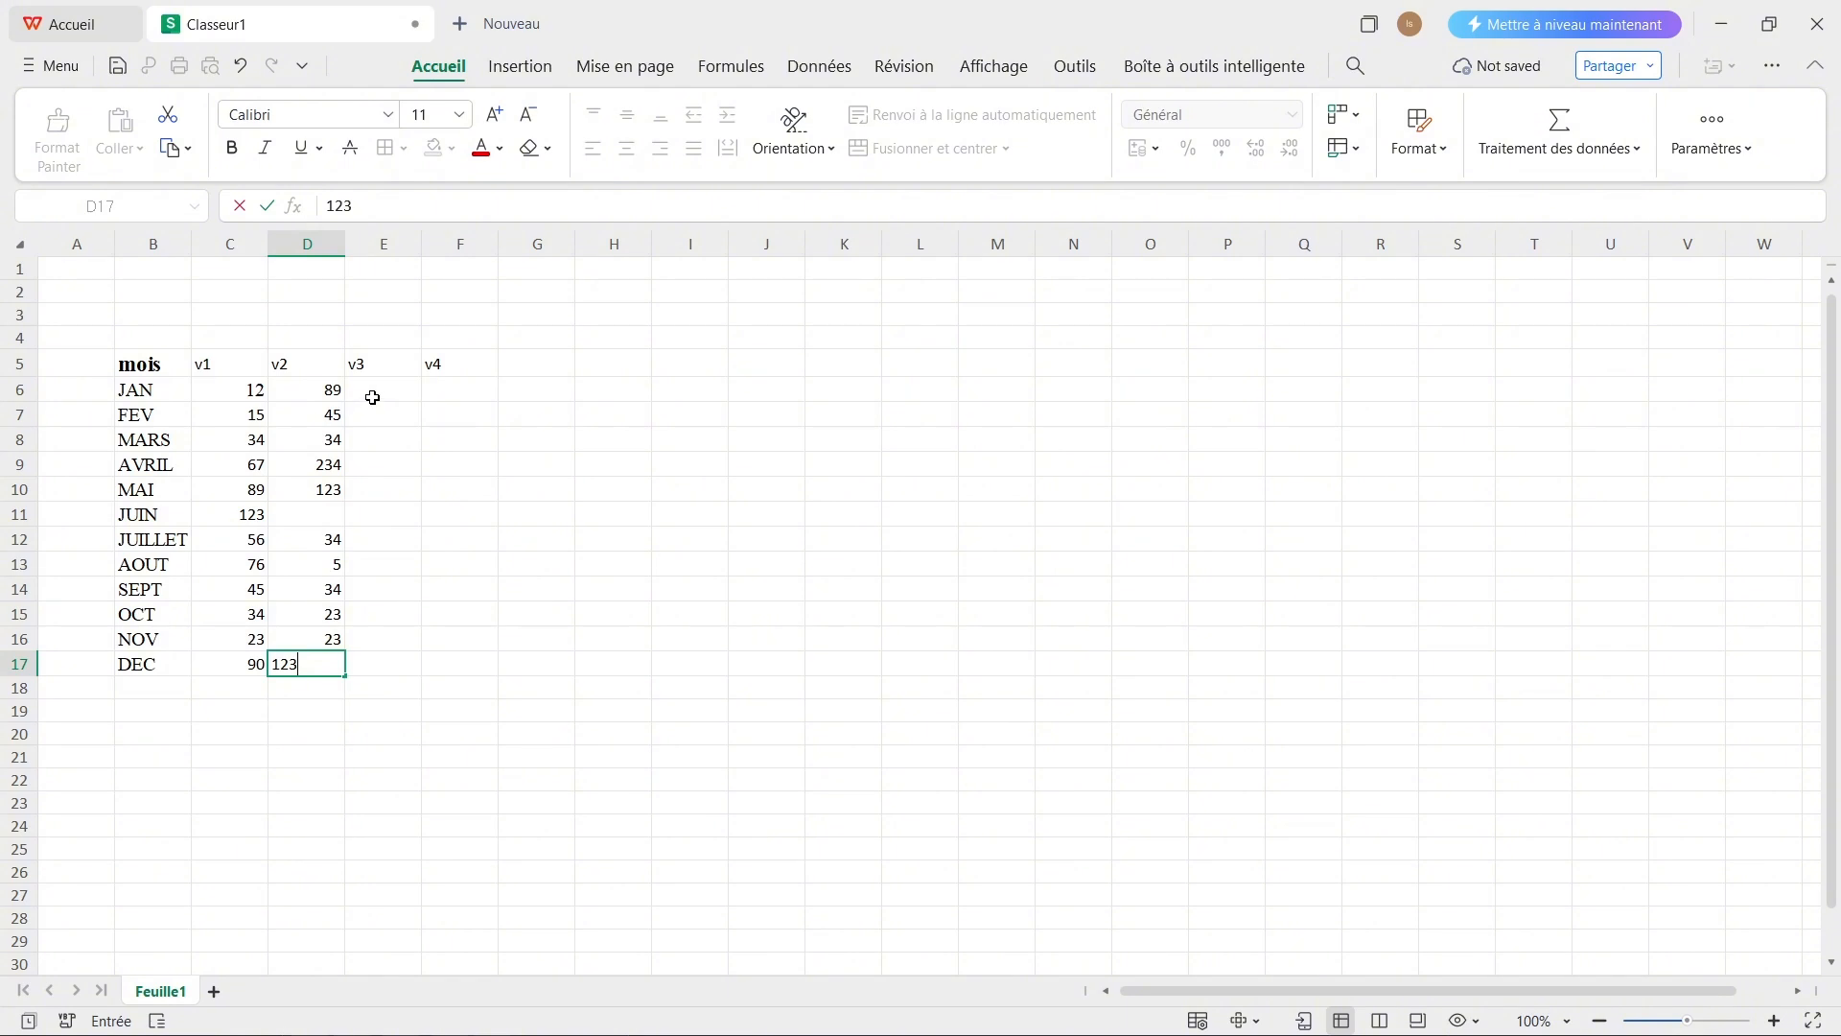
pyautogui.click(314, 518)
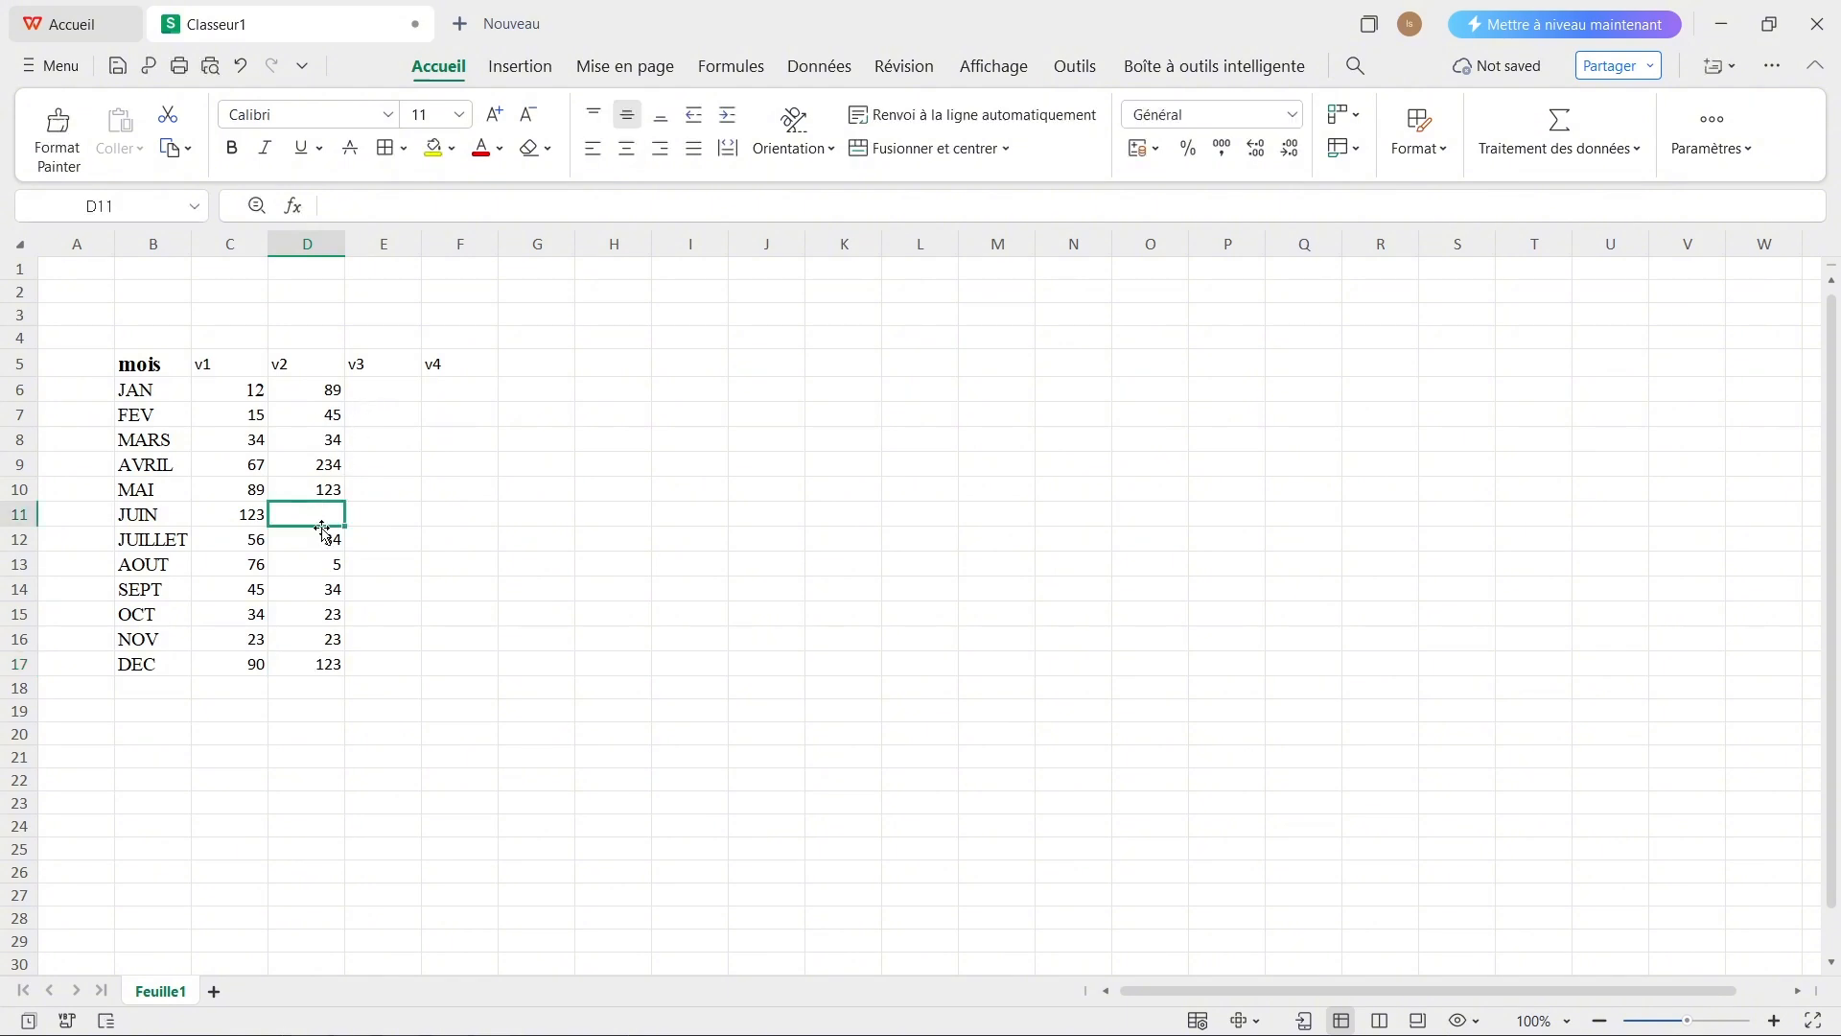
pyautogui.write('23')
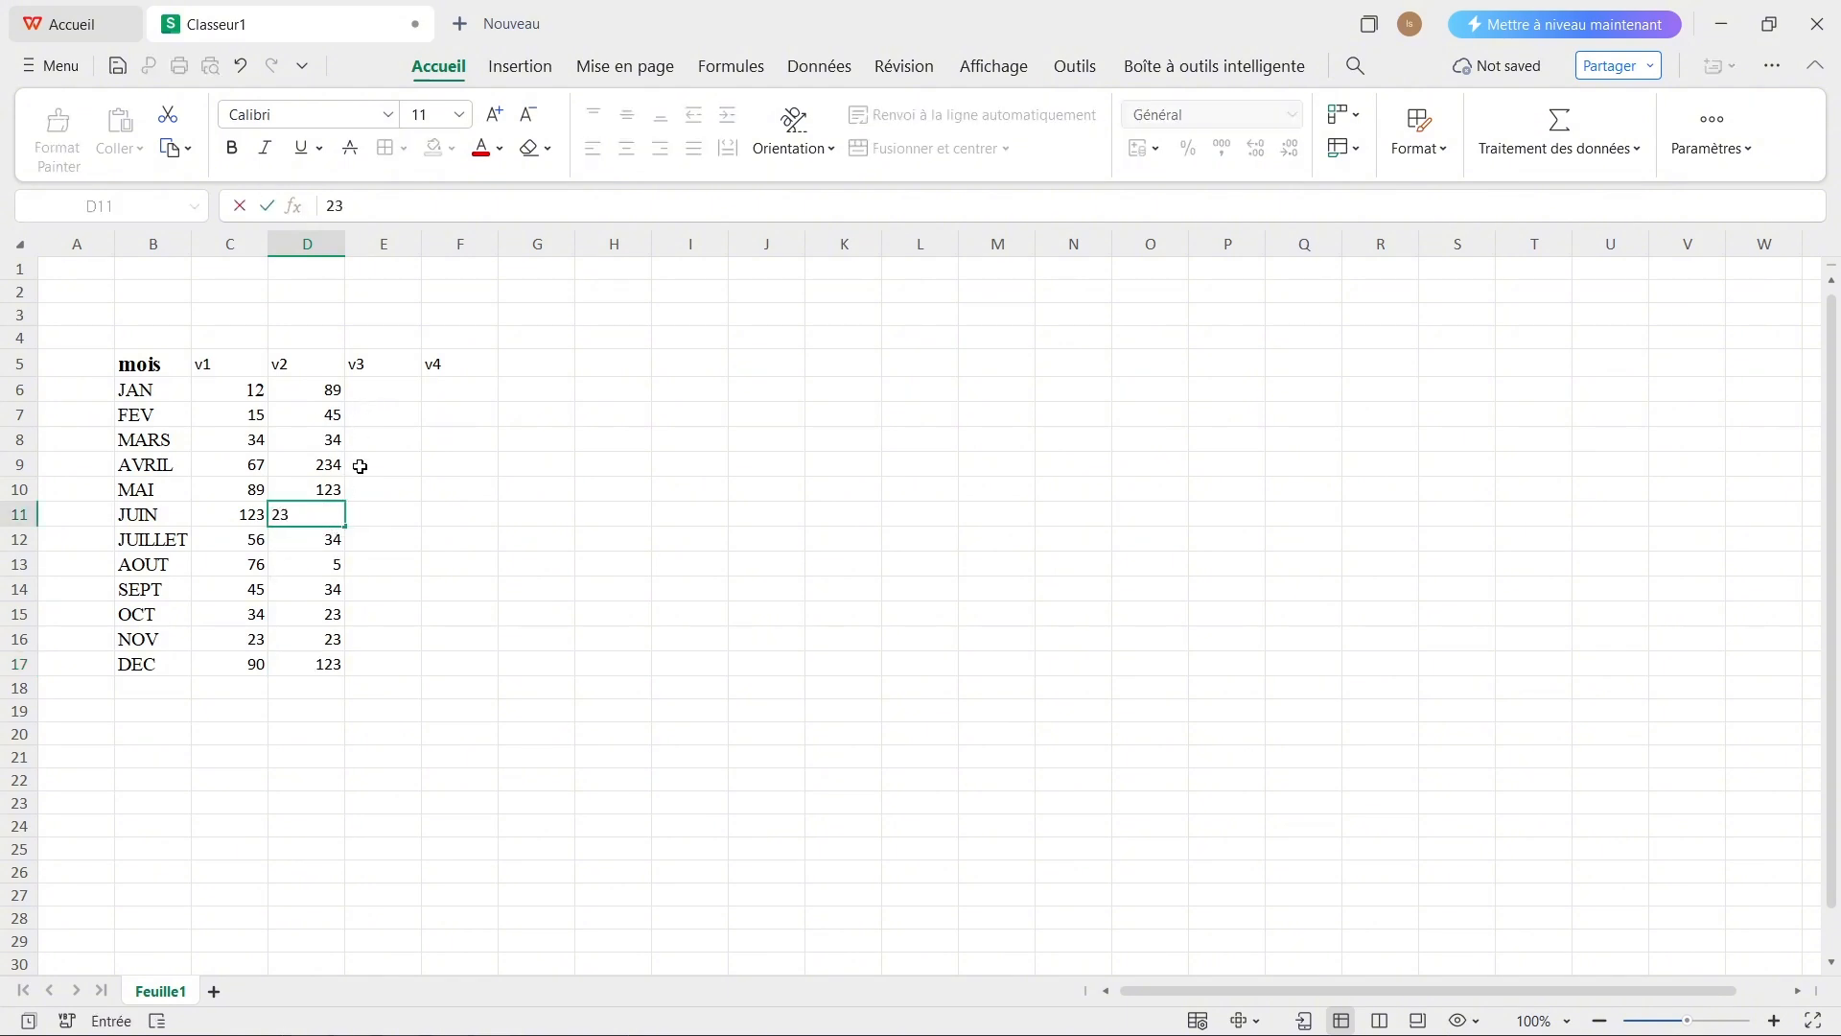
# Fill v3 with 34, 54, 67, 89, 09, 67, 234, 34, 67, 80, 36 and 145, and set the AOUT value of v2 to 04
pyautogui.click(376, 392)
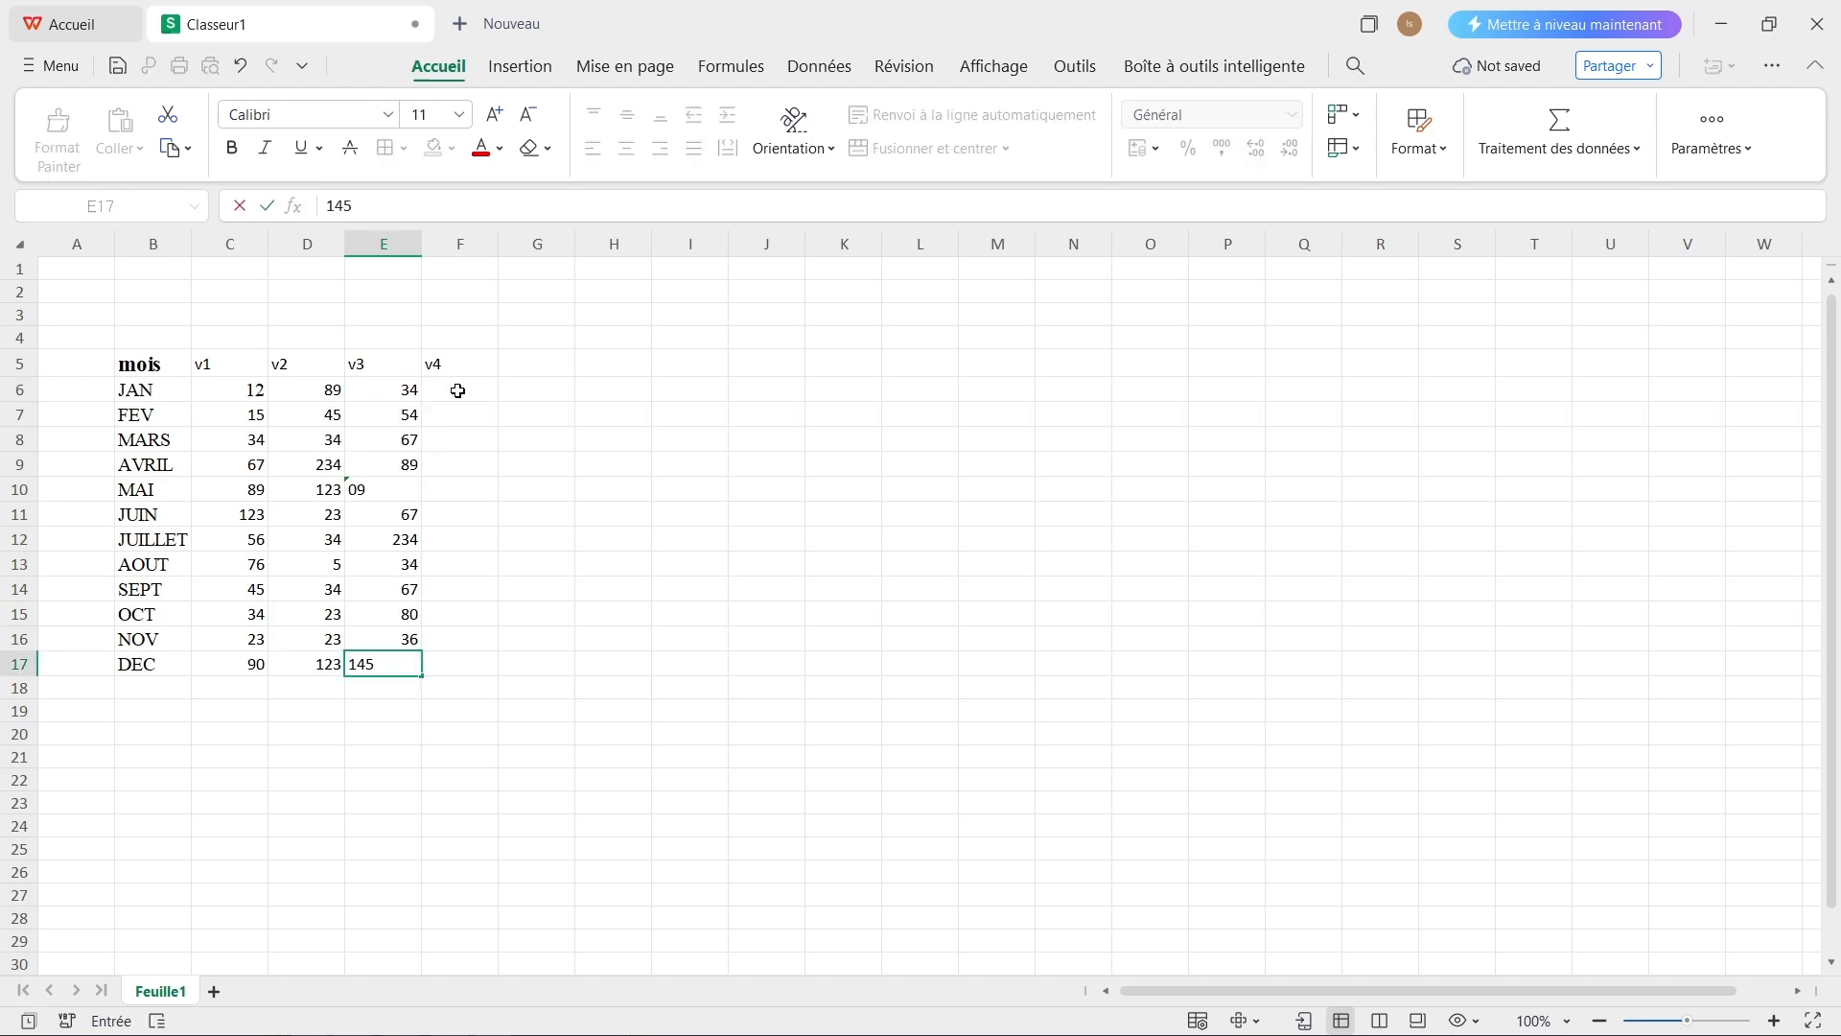
pyautogui.click(452, 389)
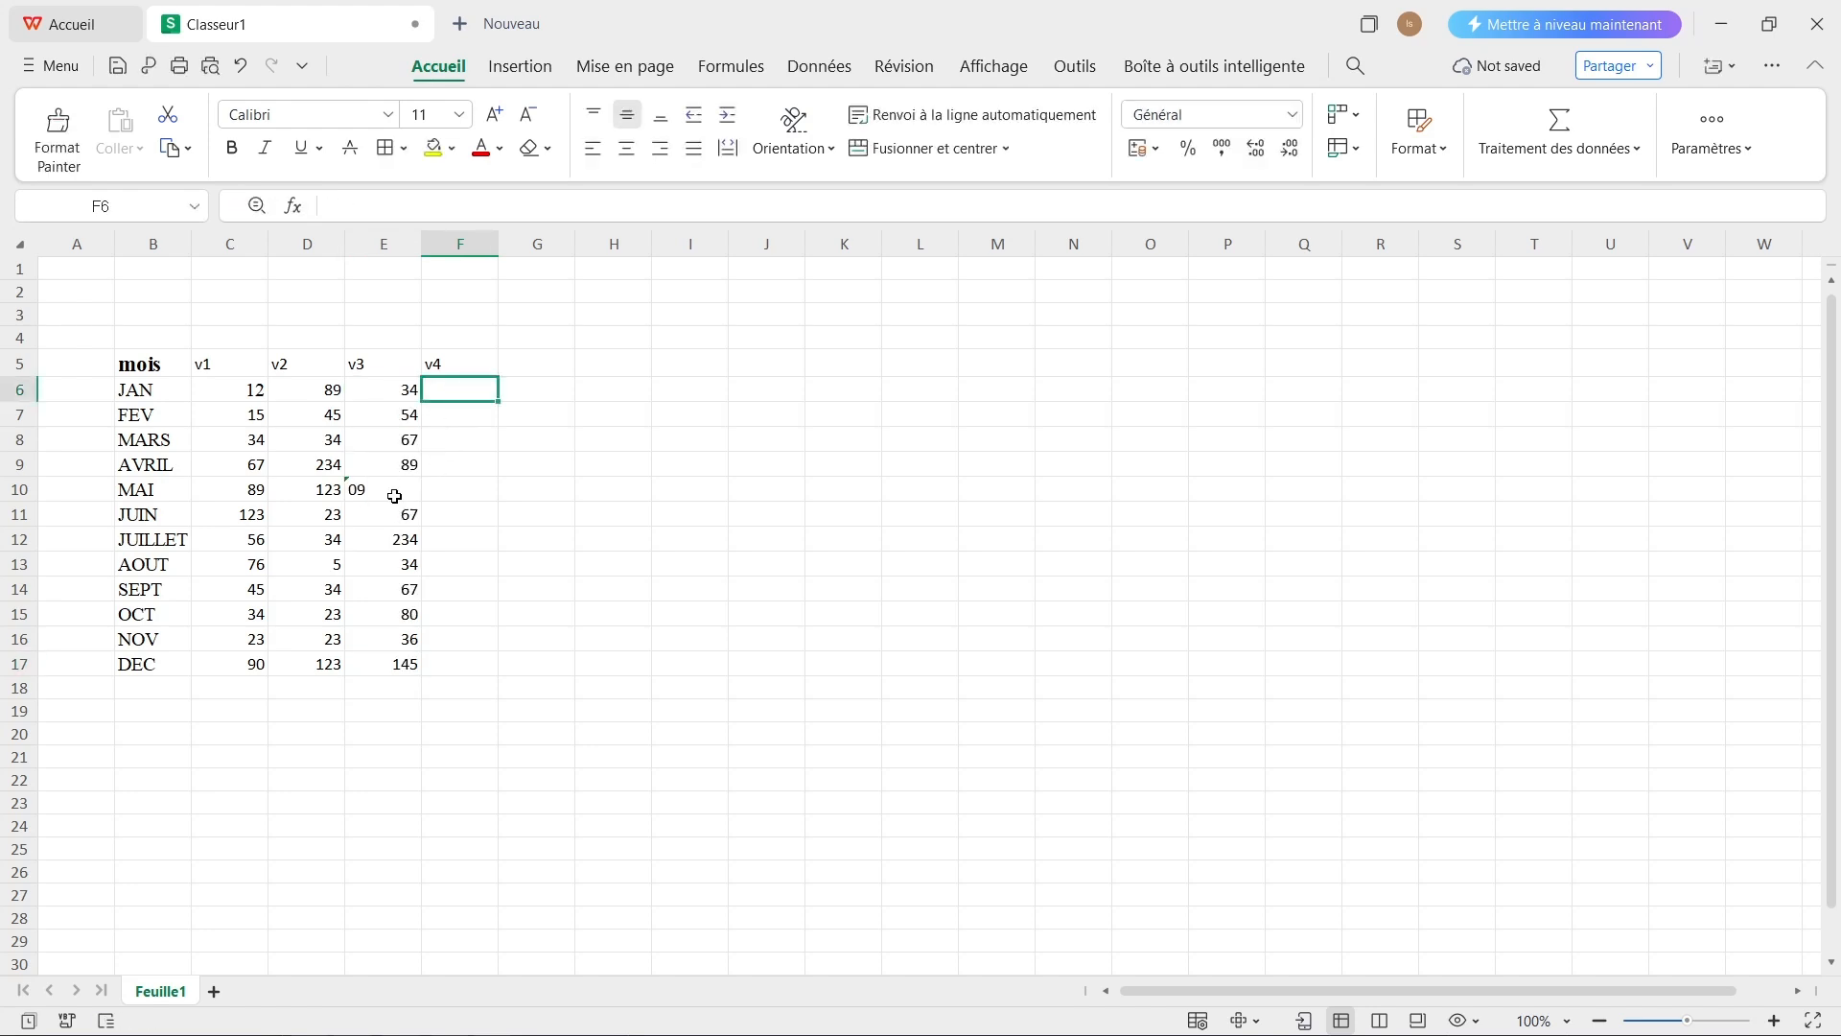
pyautogui.click(330, 564)
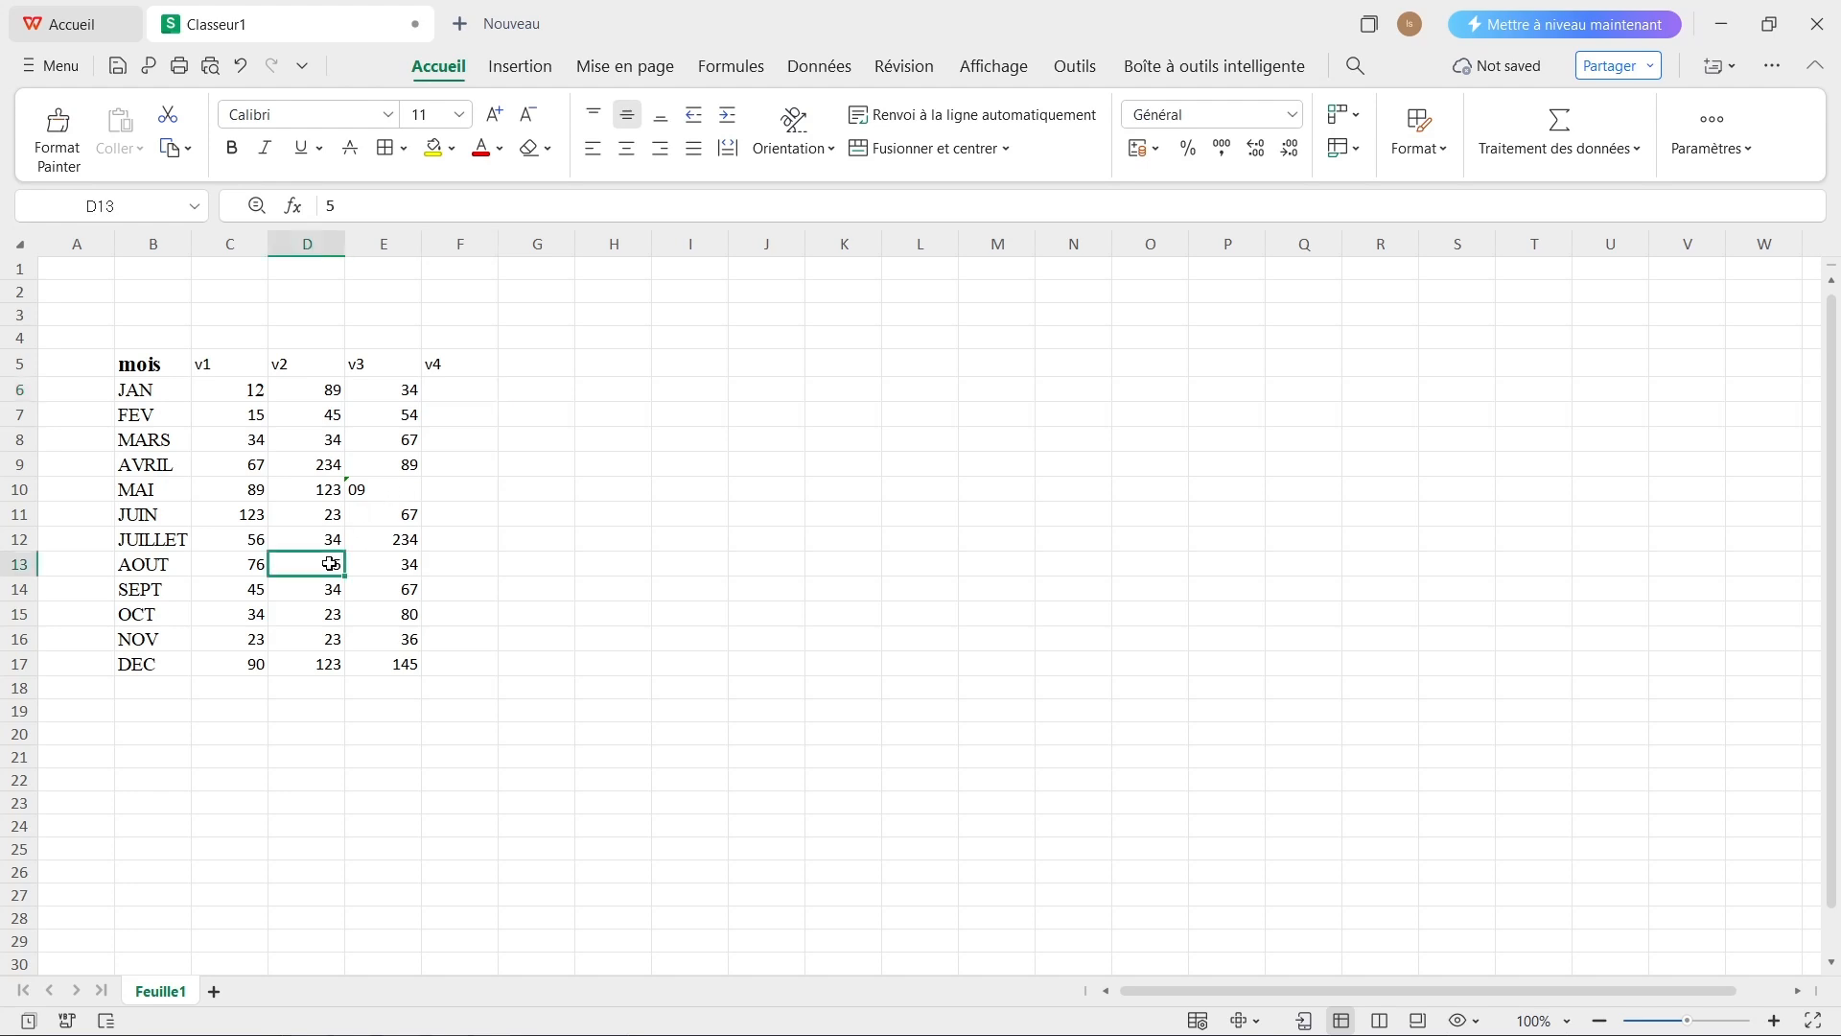
pyautogui.write('04')
# Fill the v4 column from JAN to DEC with 123, 34, 56, 78, 98, 07, 45, 13, 34, 67, 125 and 99
pyautogui.click(442, 393)
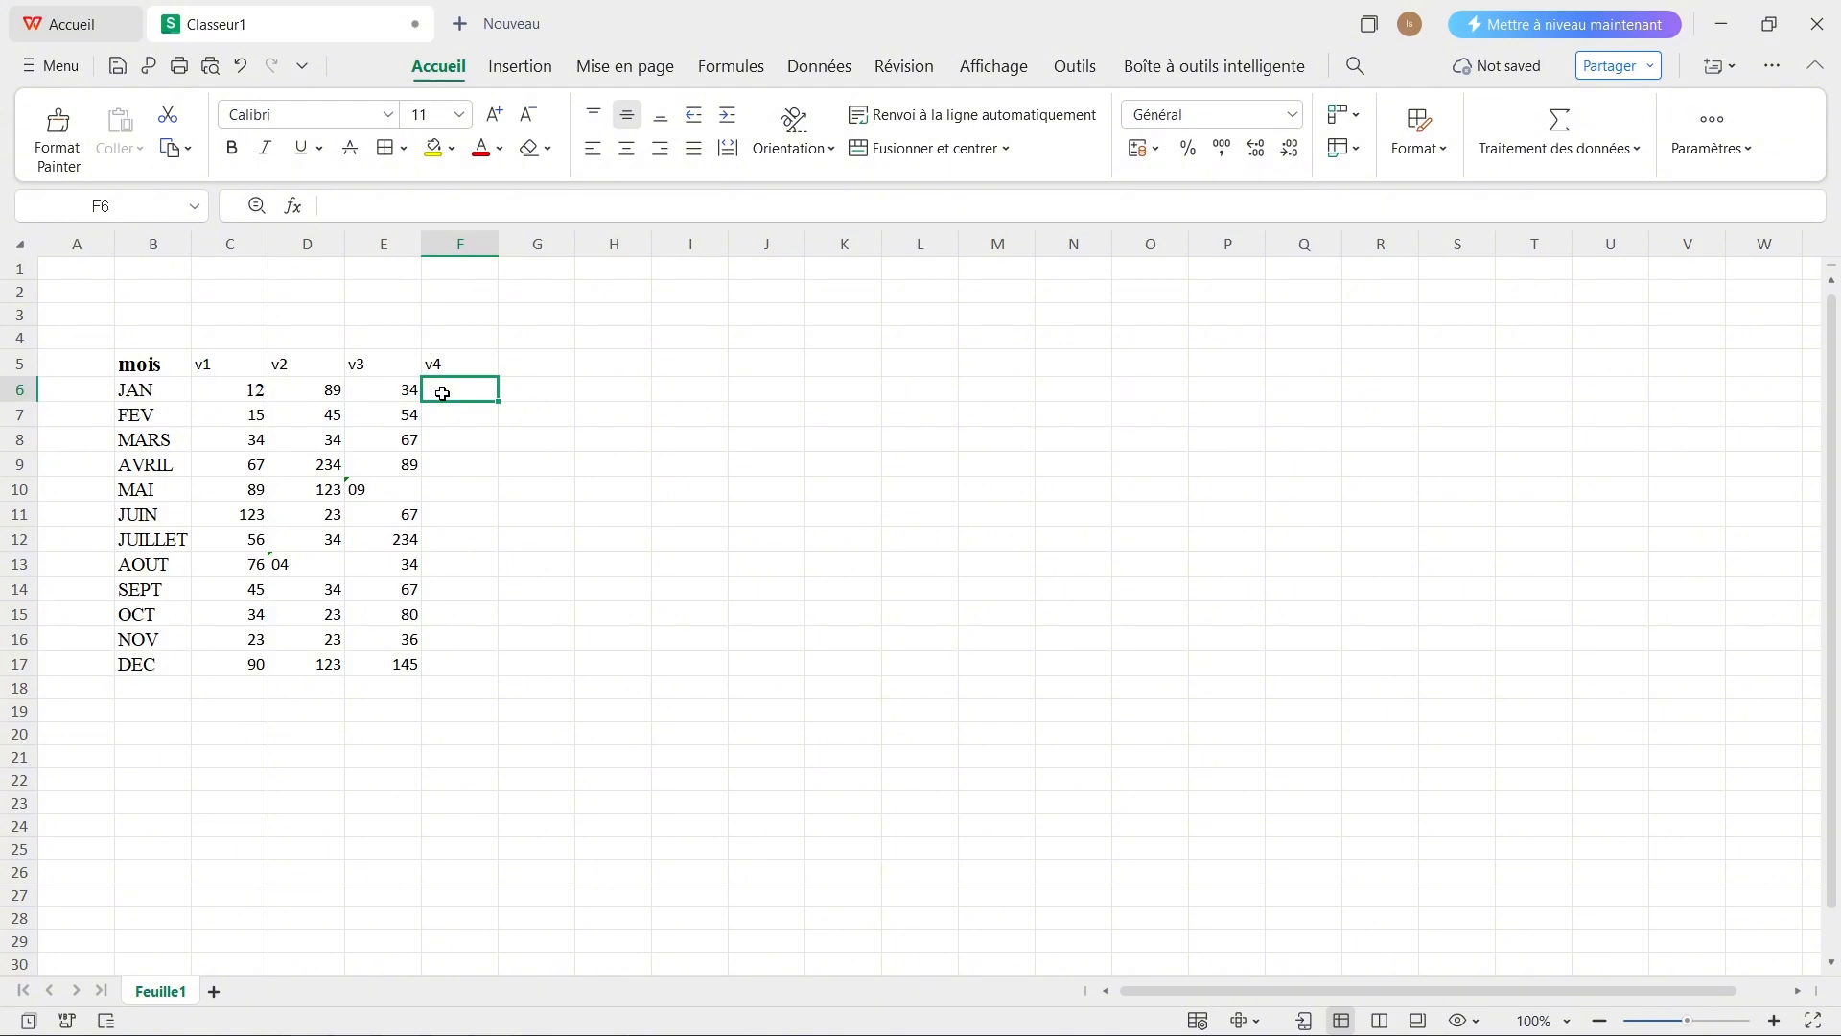
pyautogui.write('123')
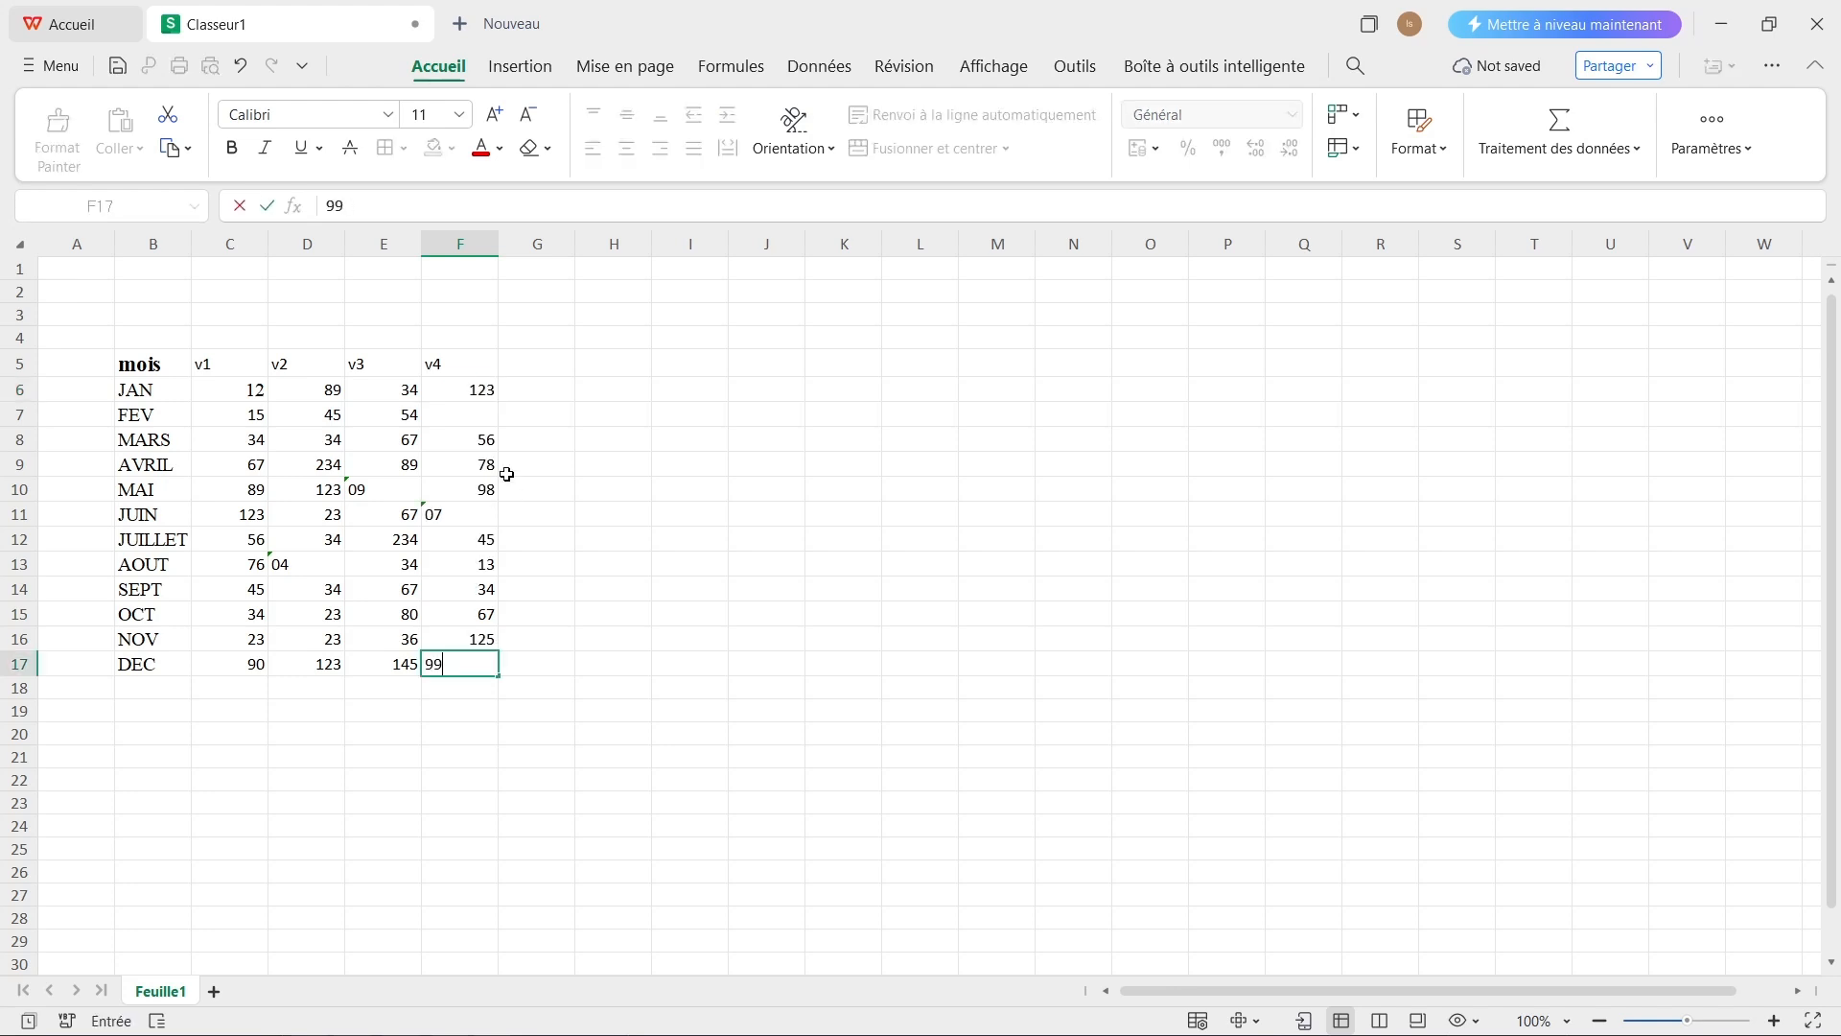
pyautogui.click(465, 414)
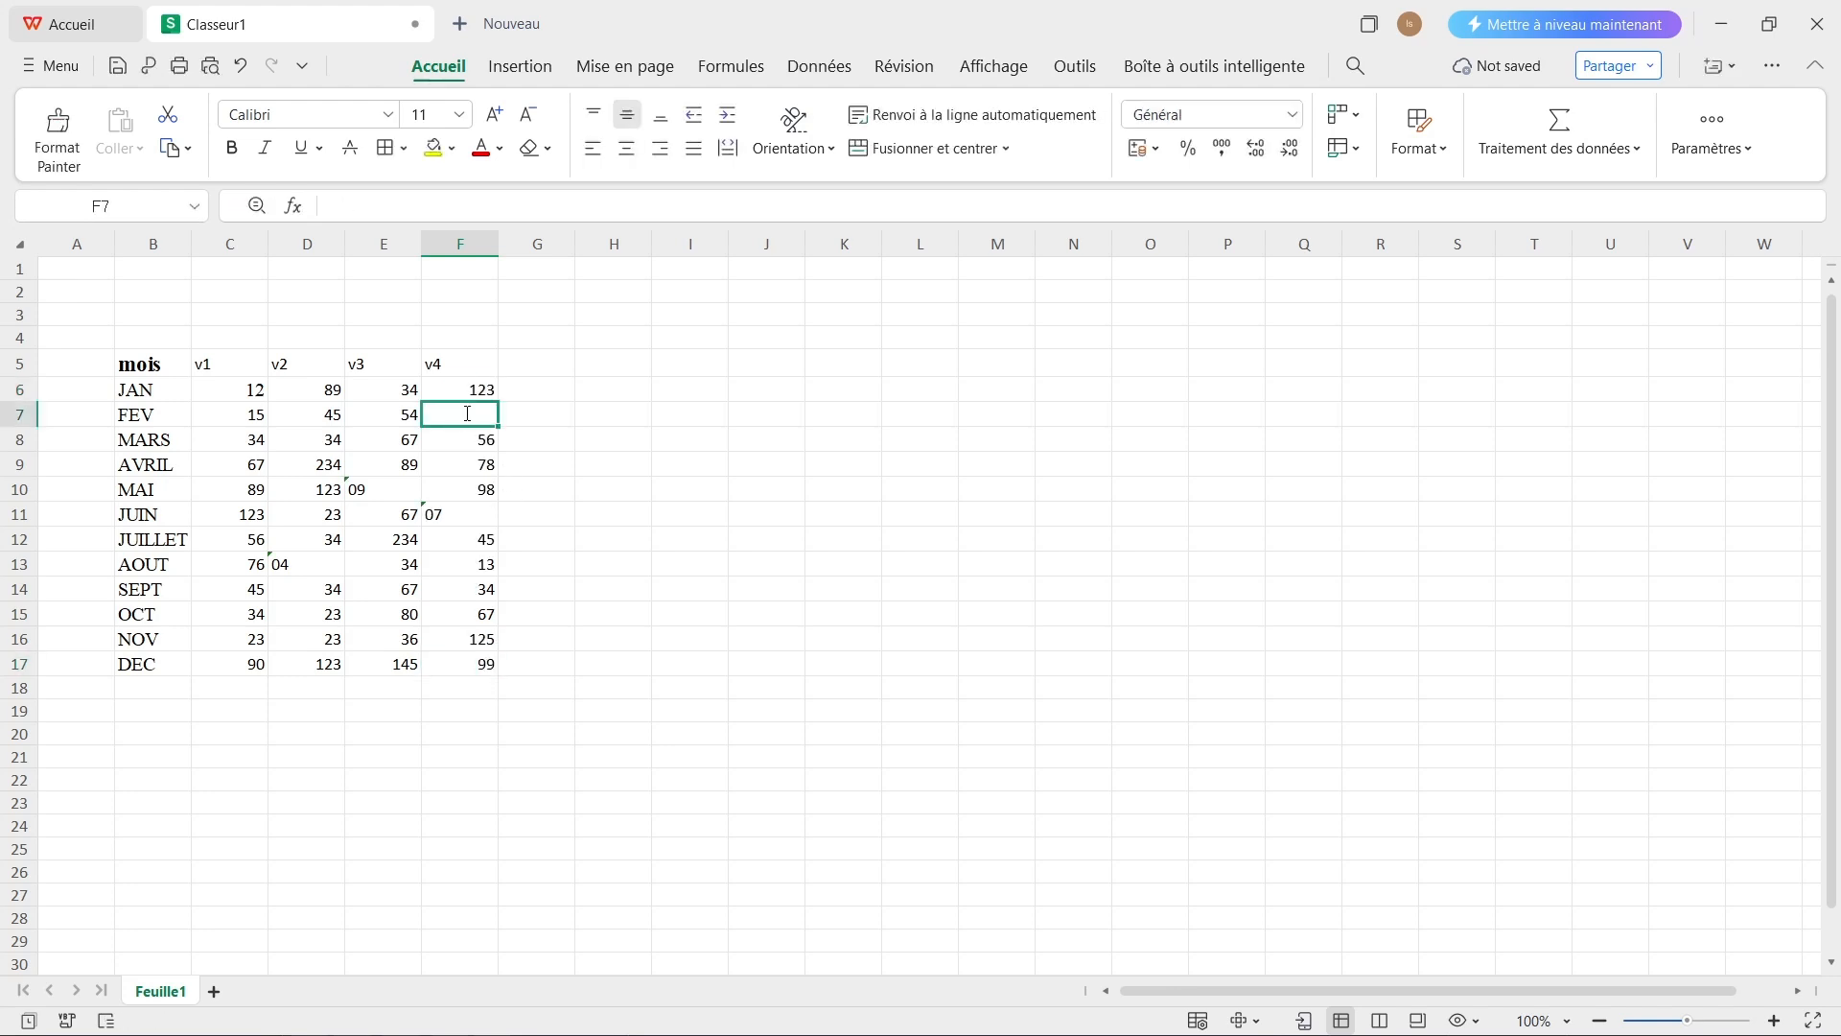
pyautogui.write('34')
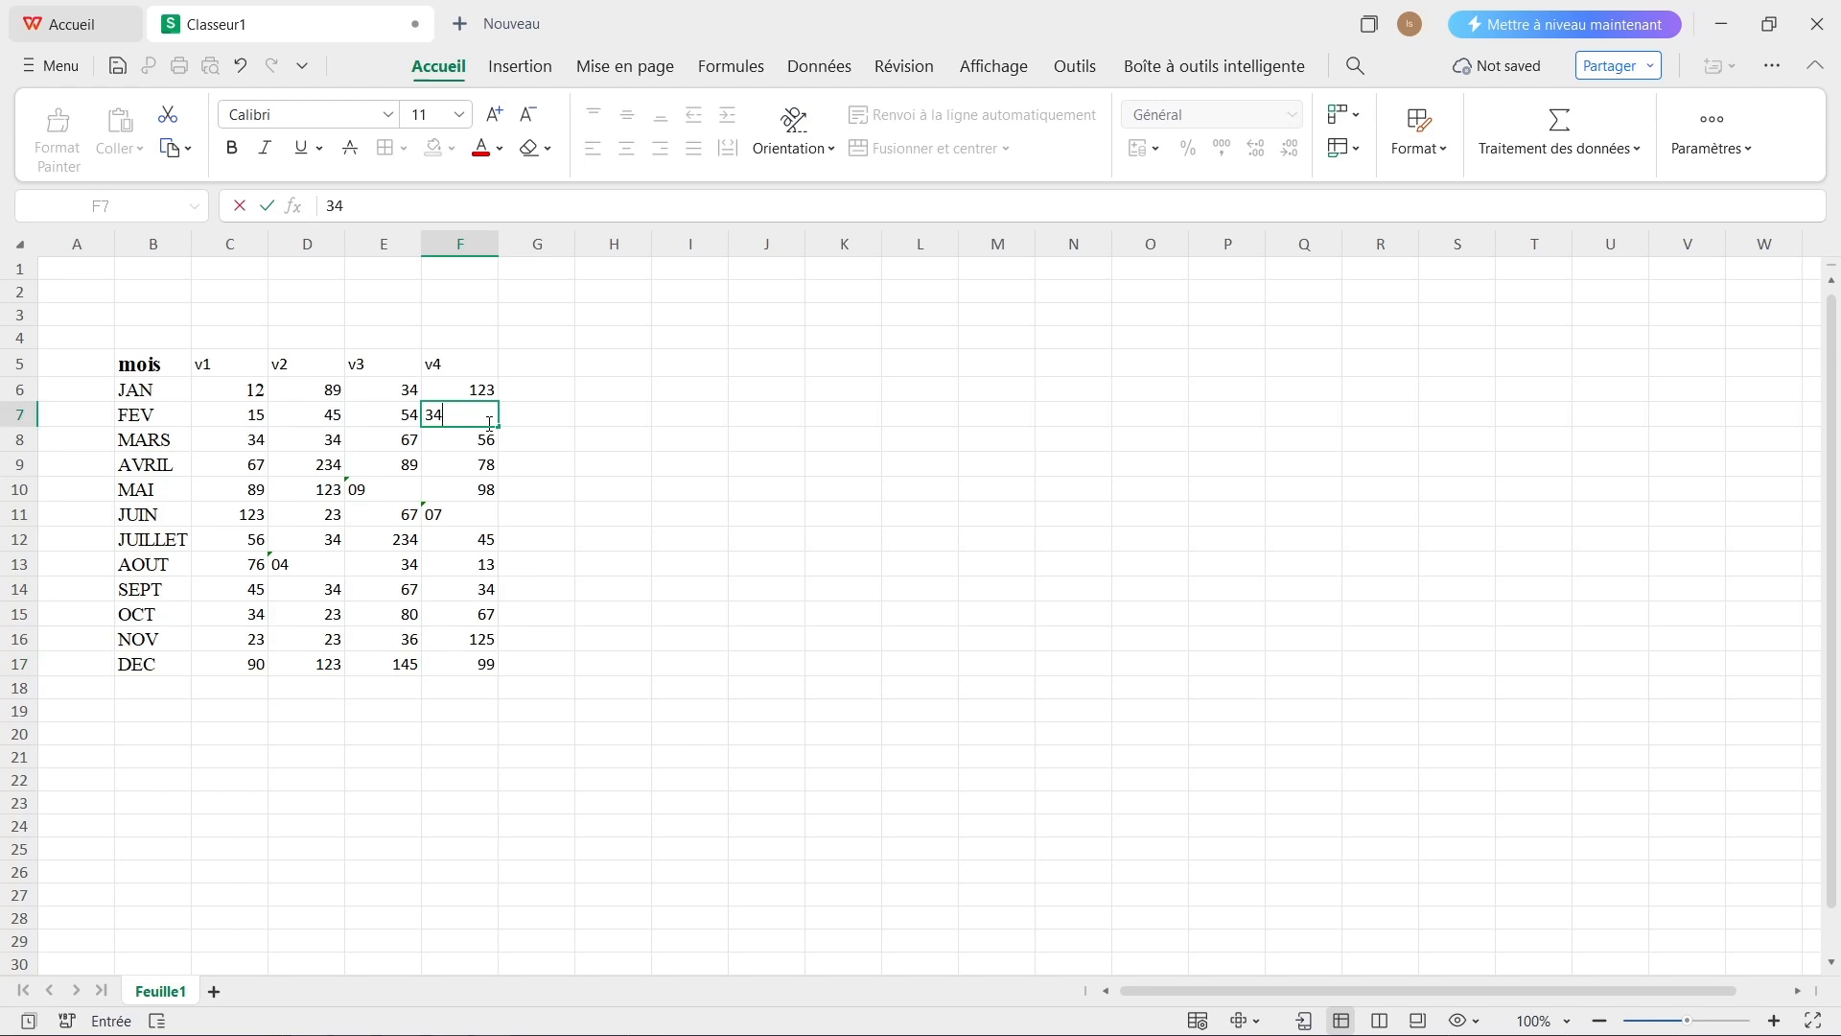
pyautogui.click(479, 518)
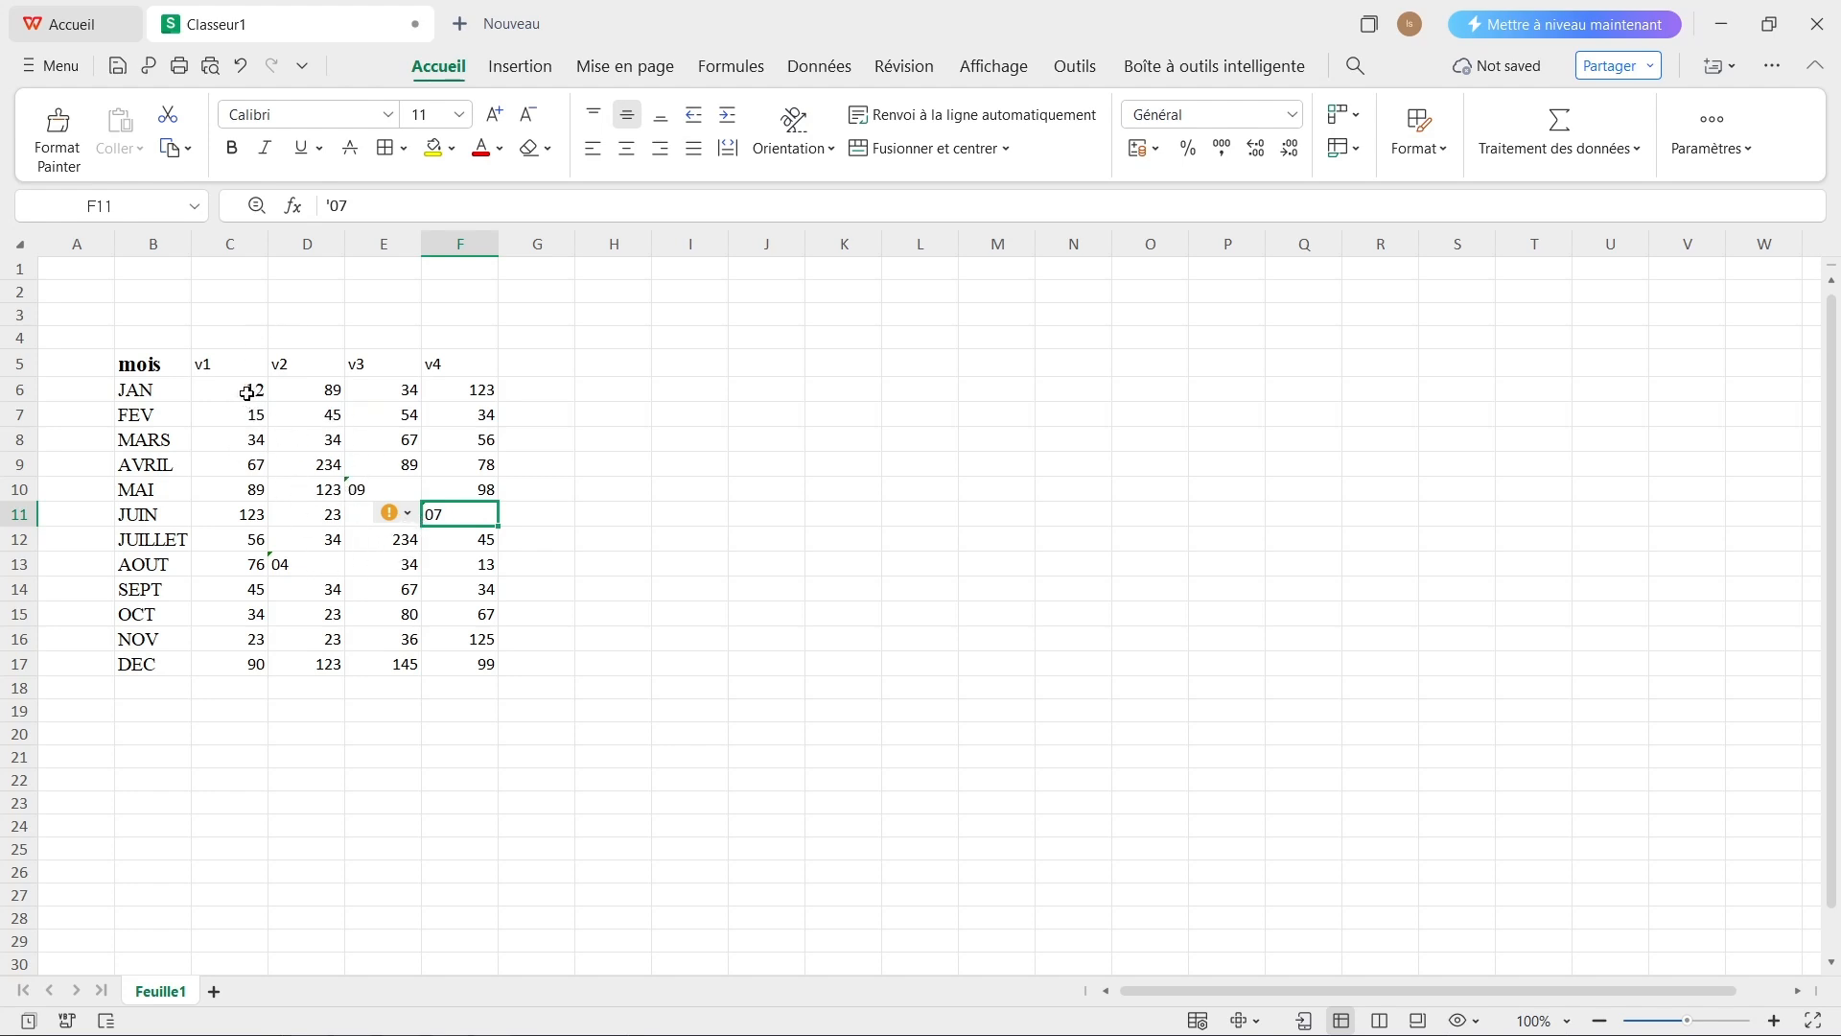
# Set the font of the table range A4:G17 to Times New Roman, size 14
pyautogui.moveTo(107, 343); pyautogui.dragTo(514, 680)
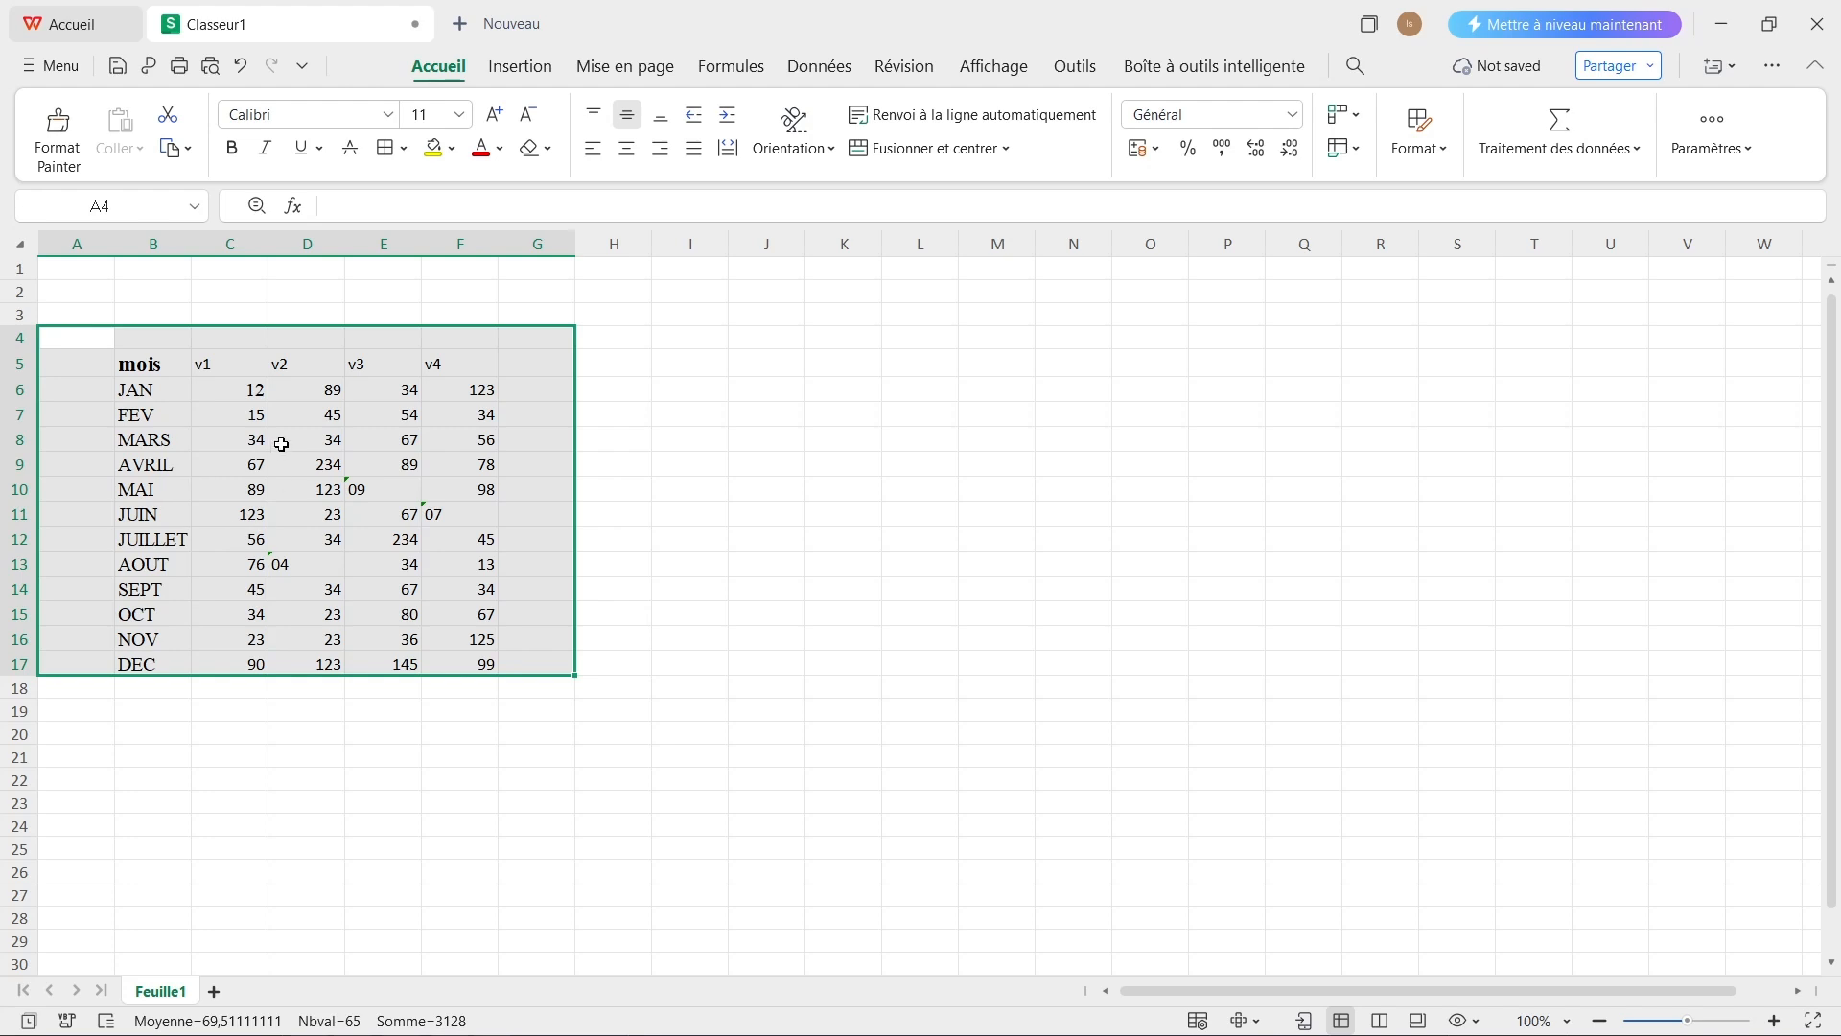
pyautogui.click(387, 115)
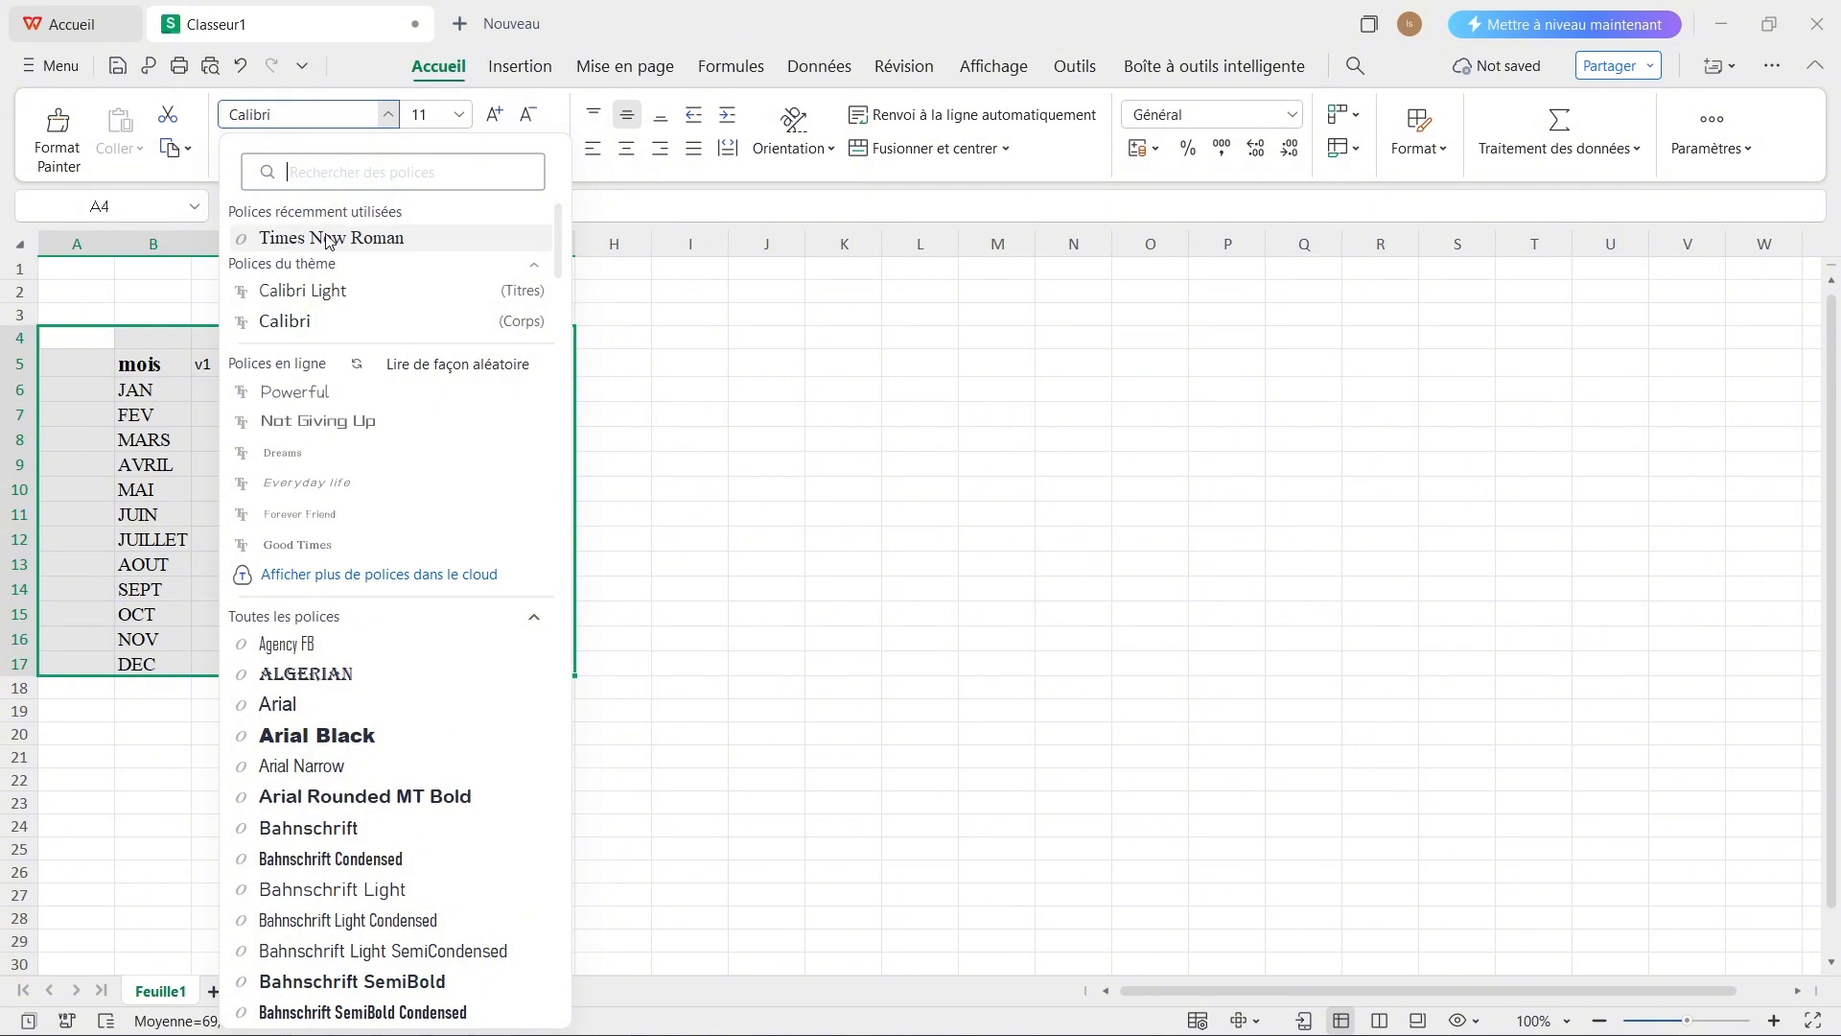
pyautogui.click(327, 239)
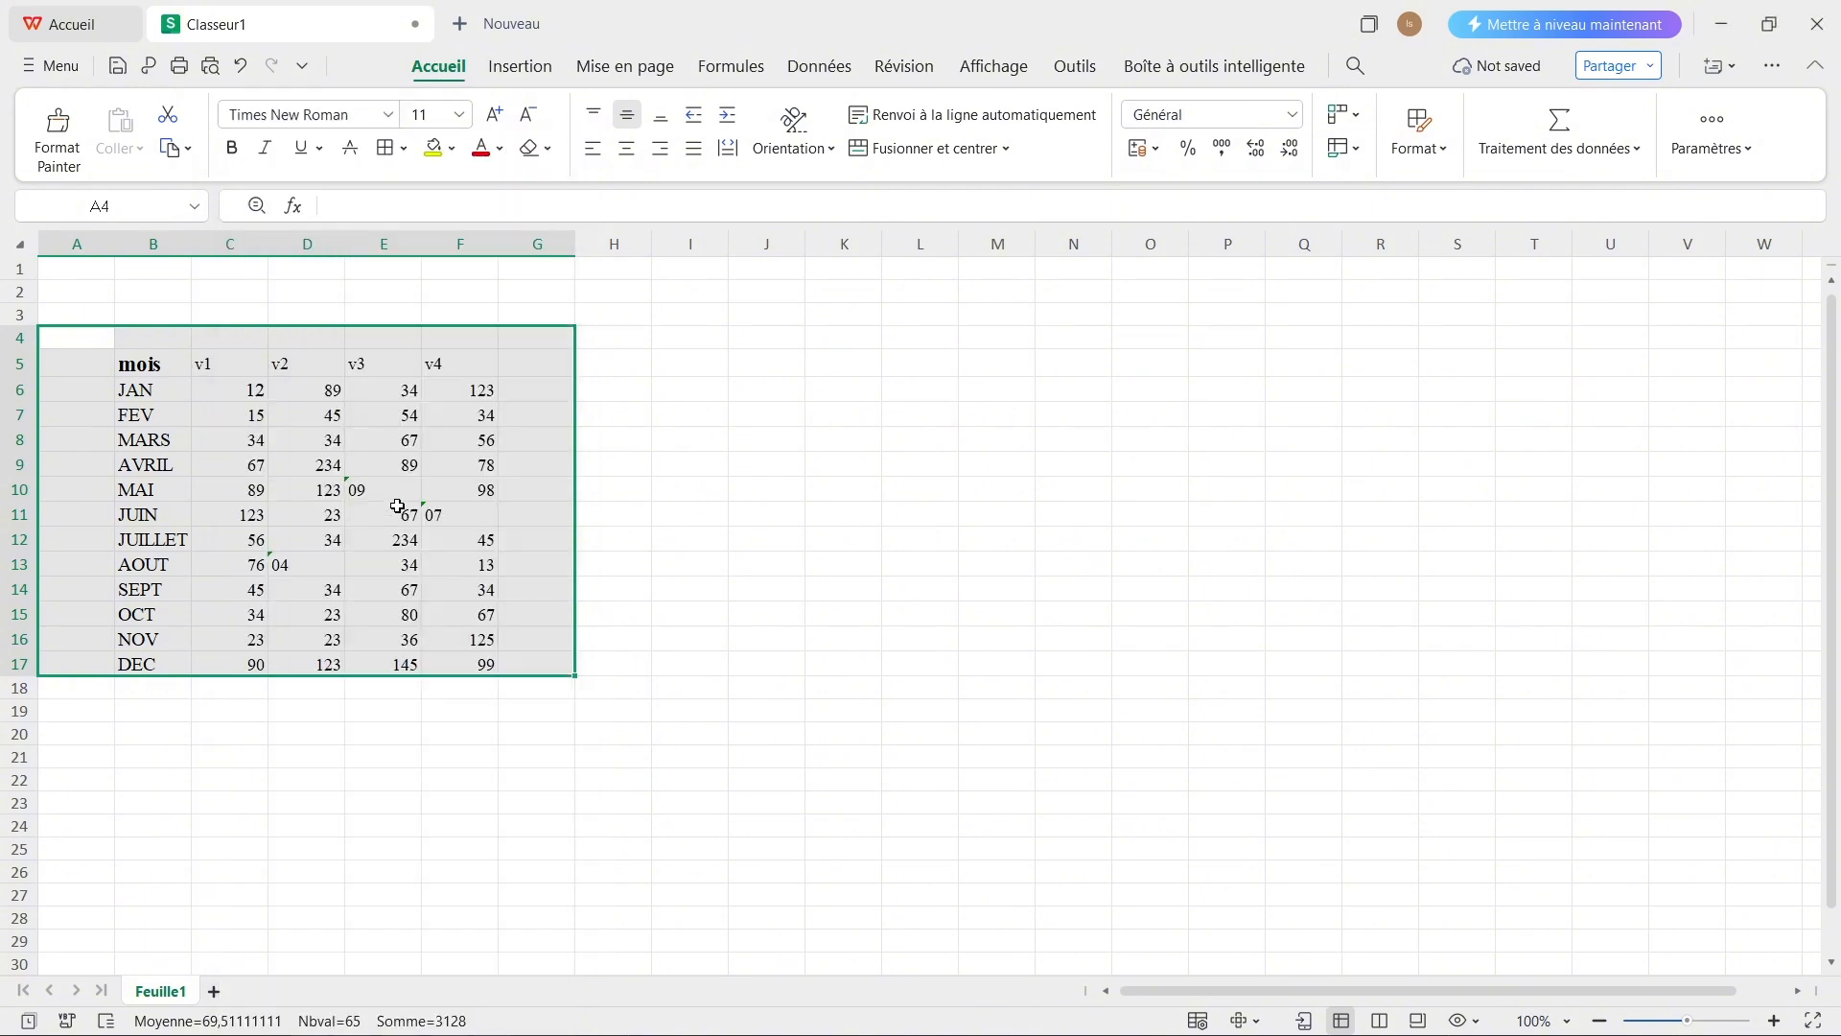
pyautogui.click(459, 115)
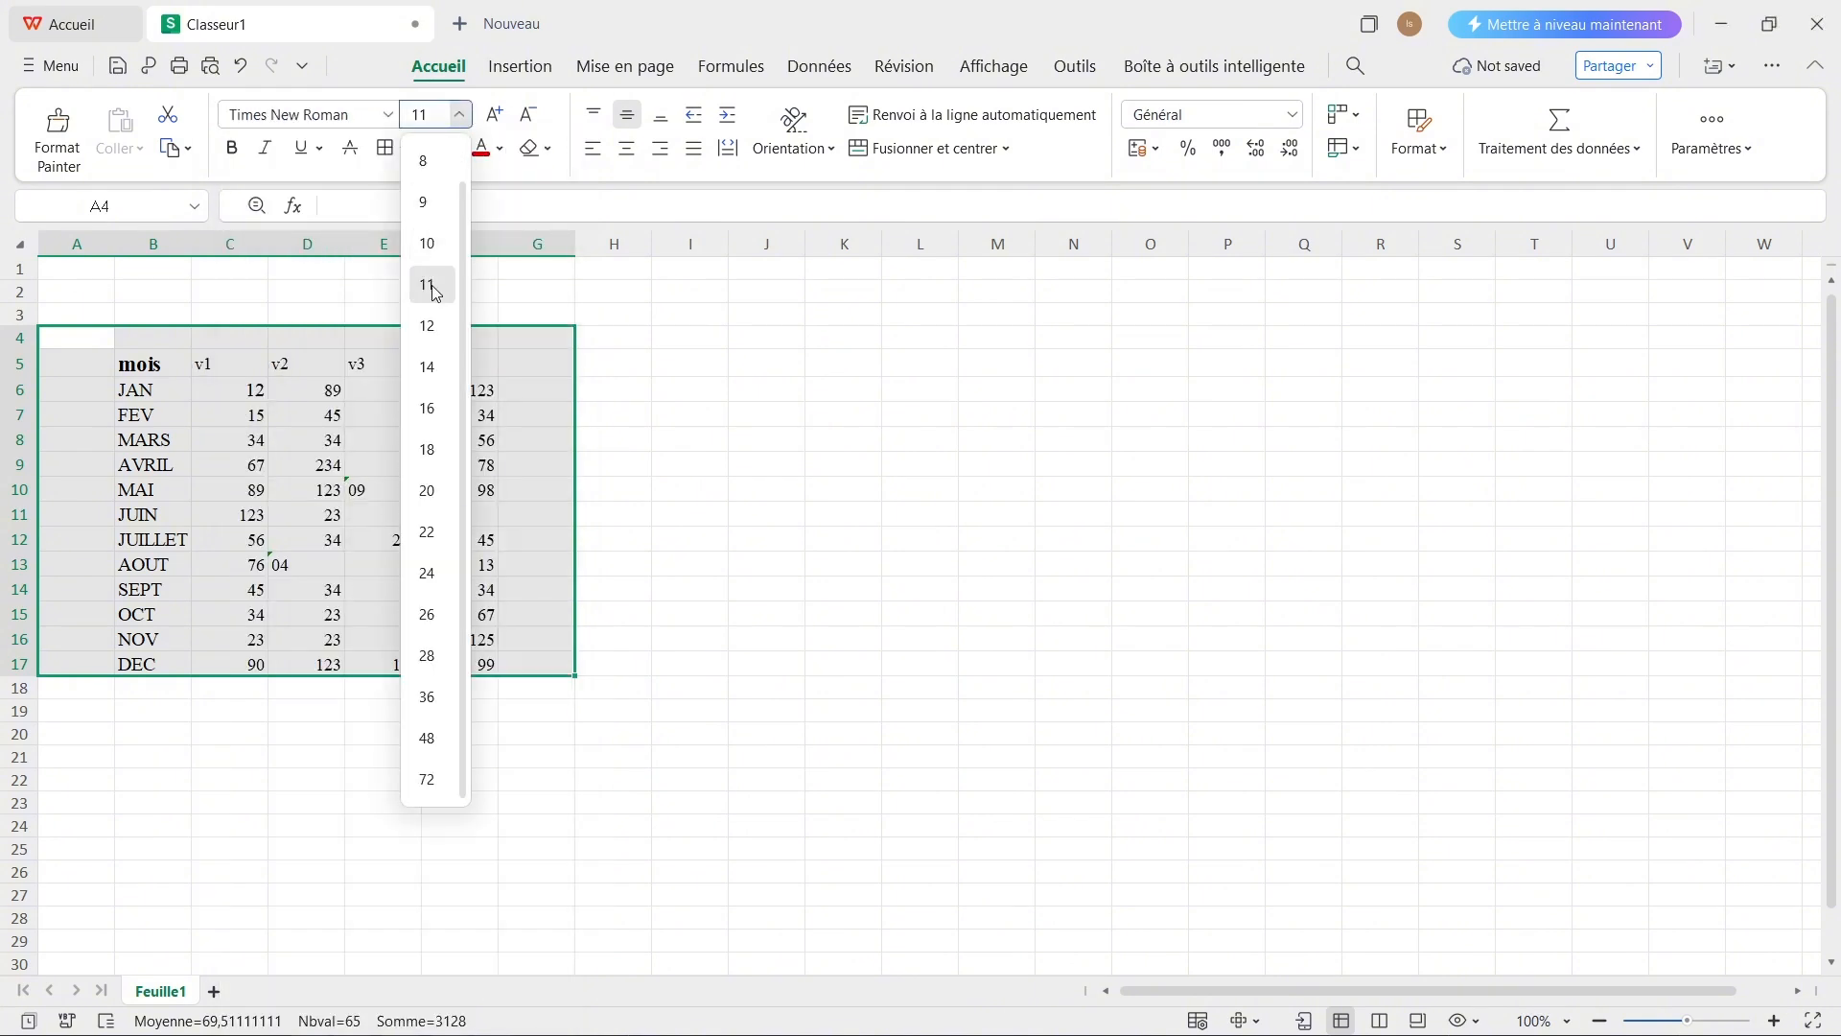
pyautogui.click(428, 367)
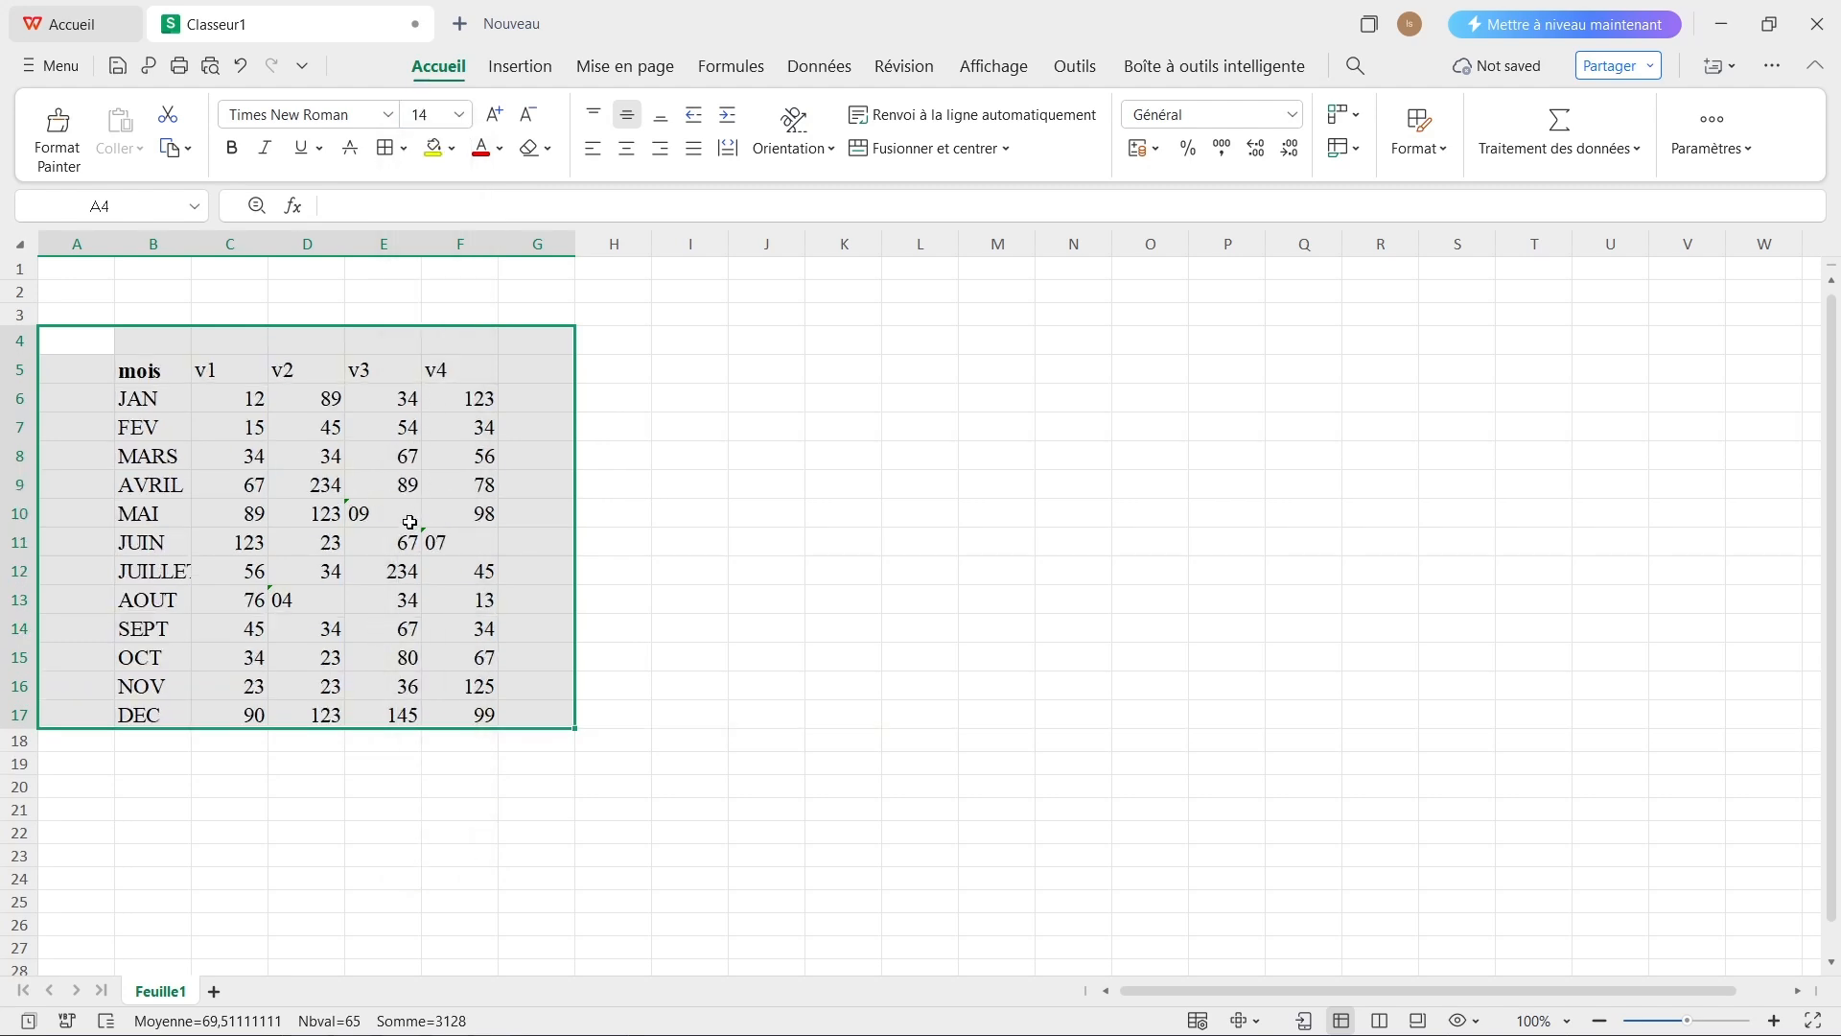
# Look through the 2D column, bar and line chart types available for the selected table
pyautogui.click(522, 68)
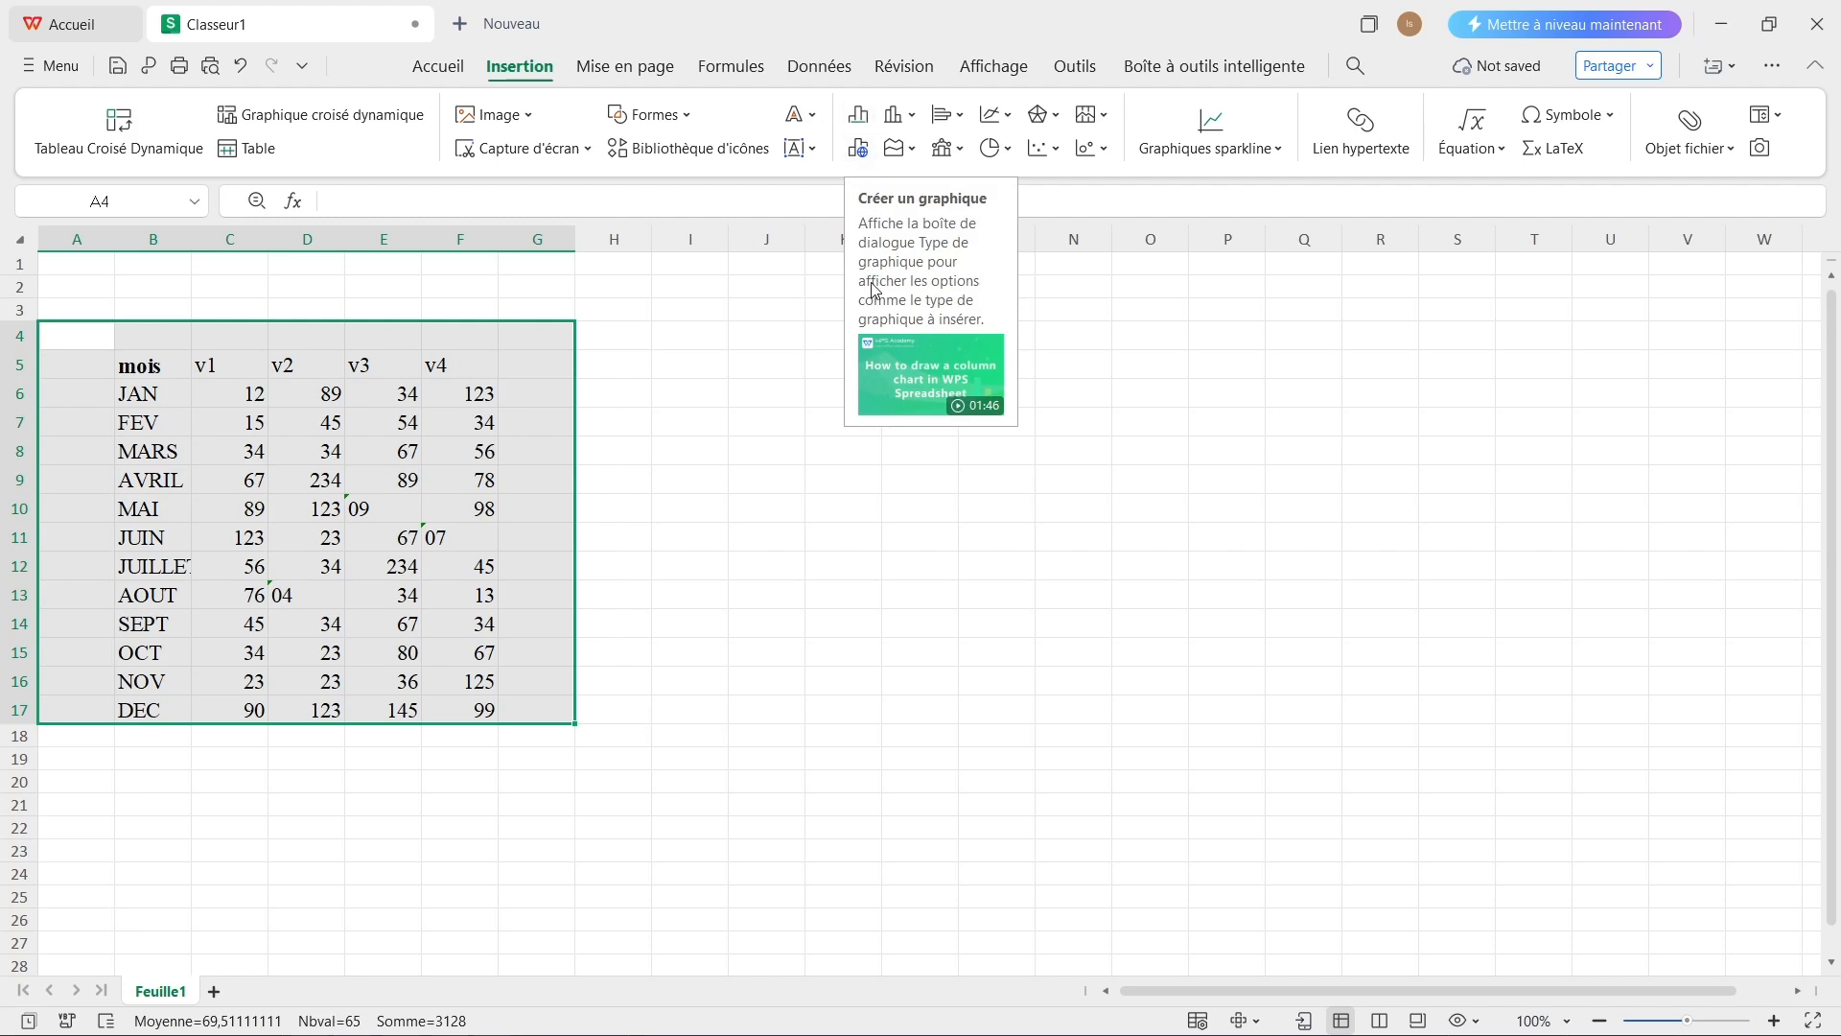
pyautogui.click(911, 117)
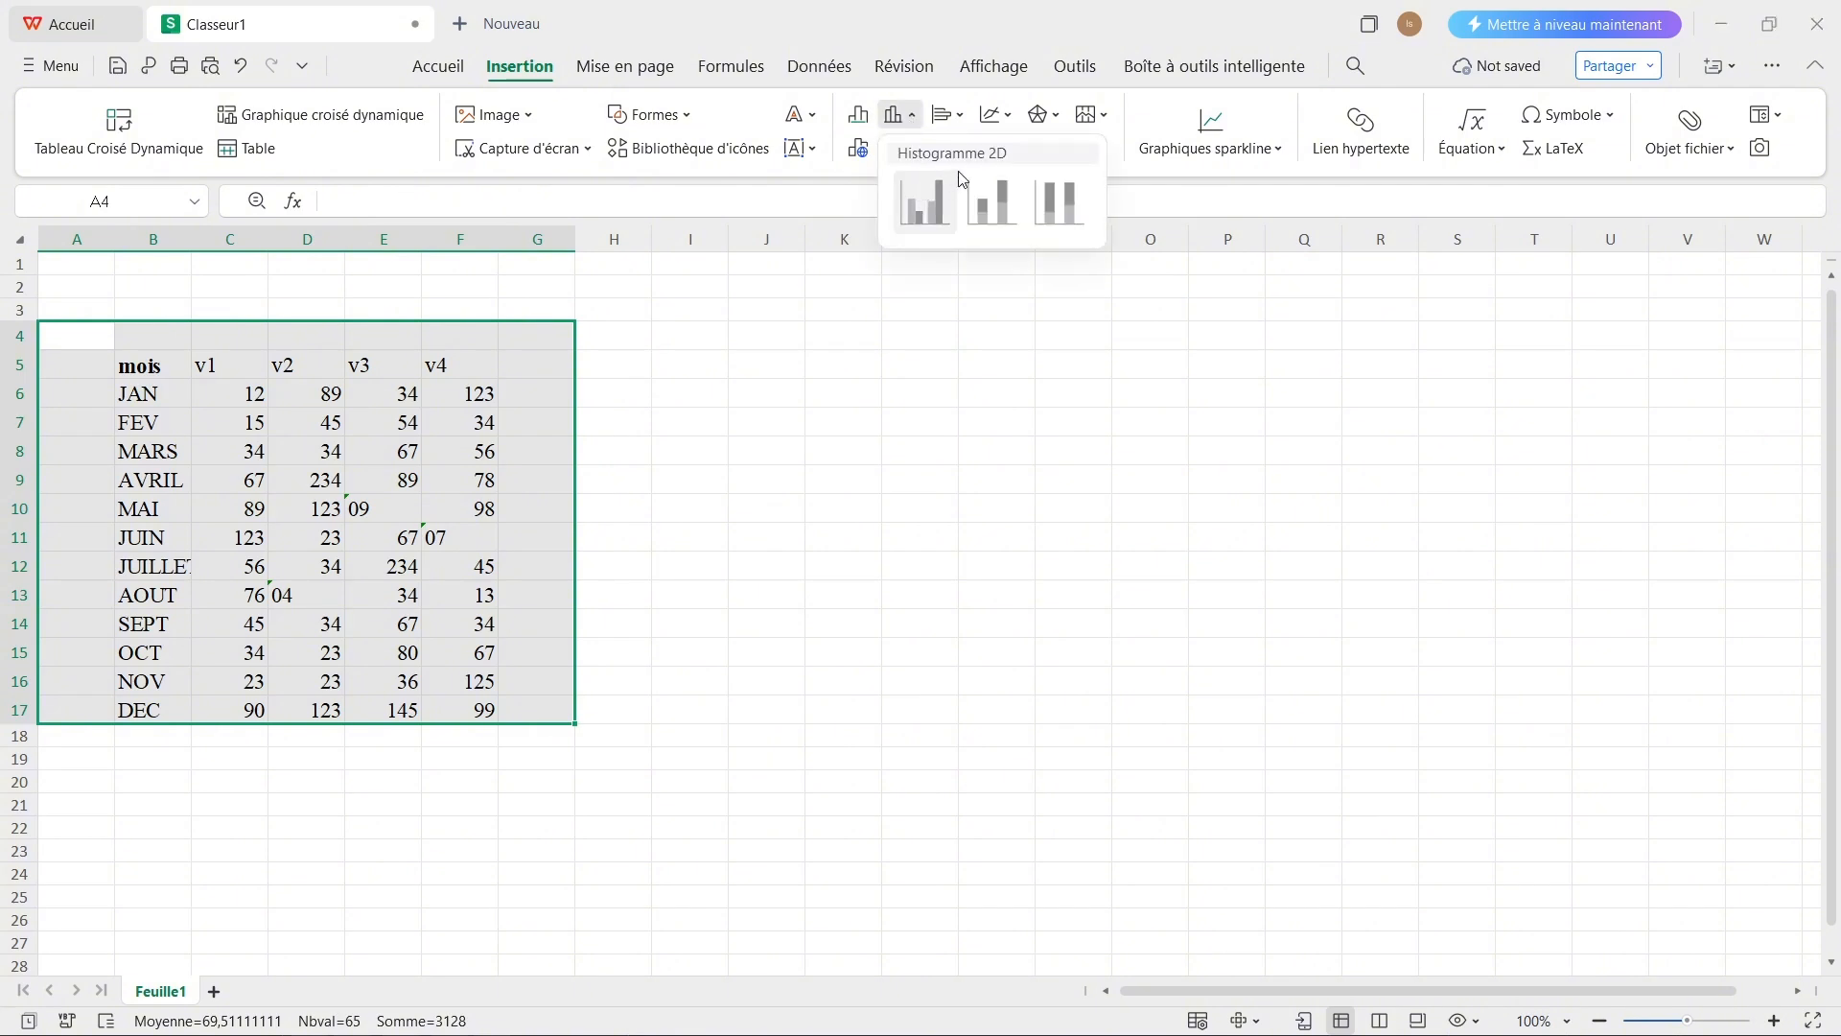
pyautogui.click(962, 121)
pyautogui.click(962, 118)
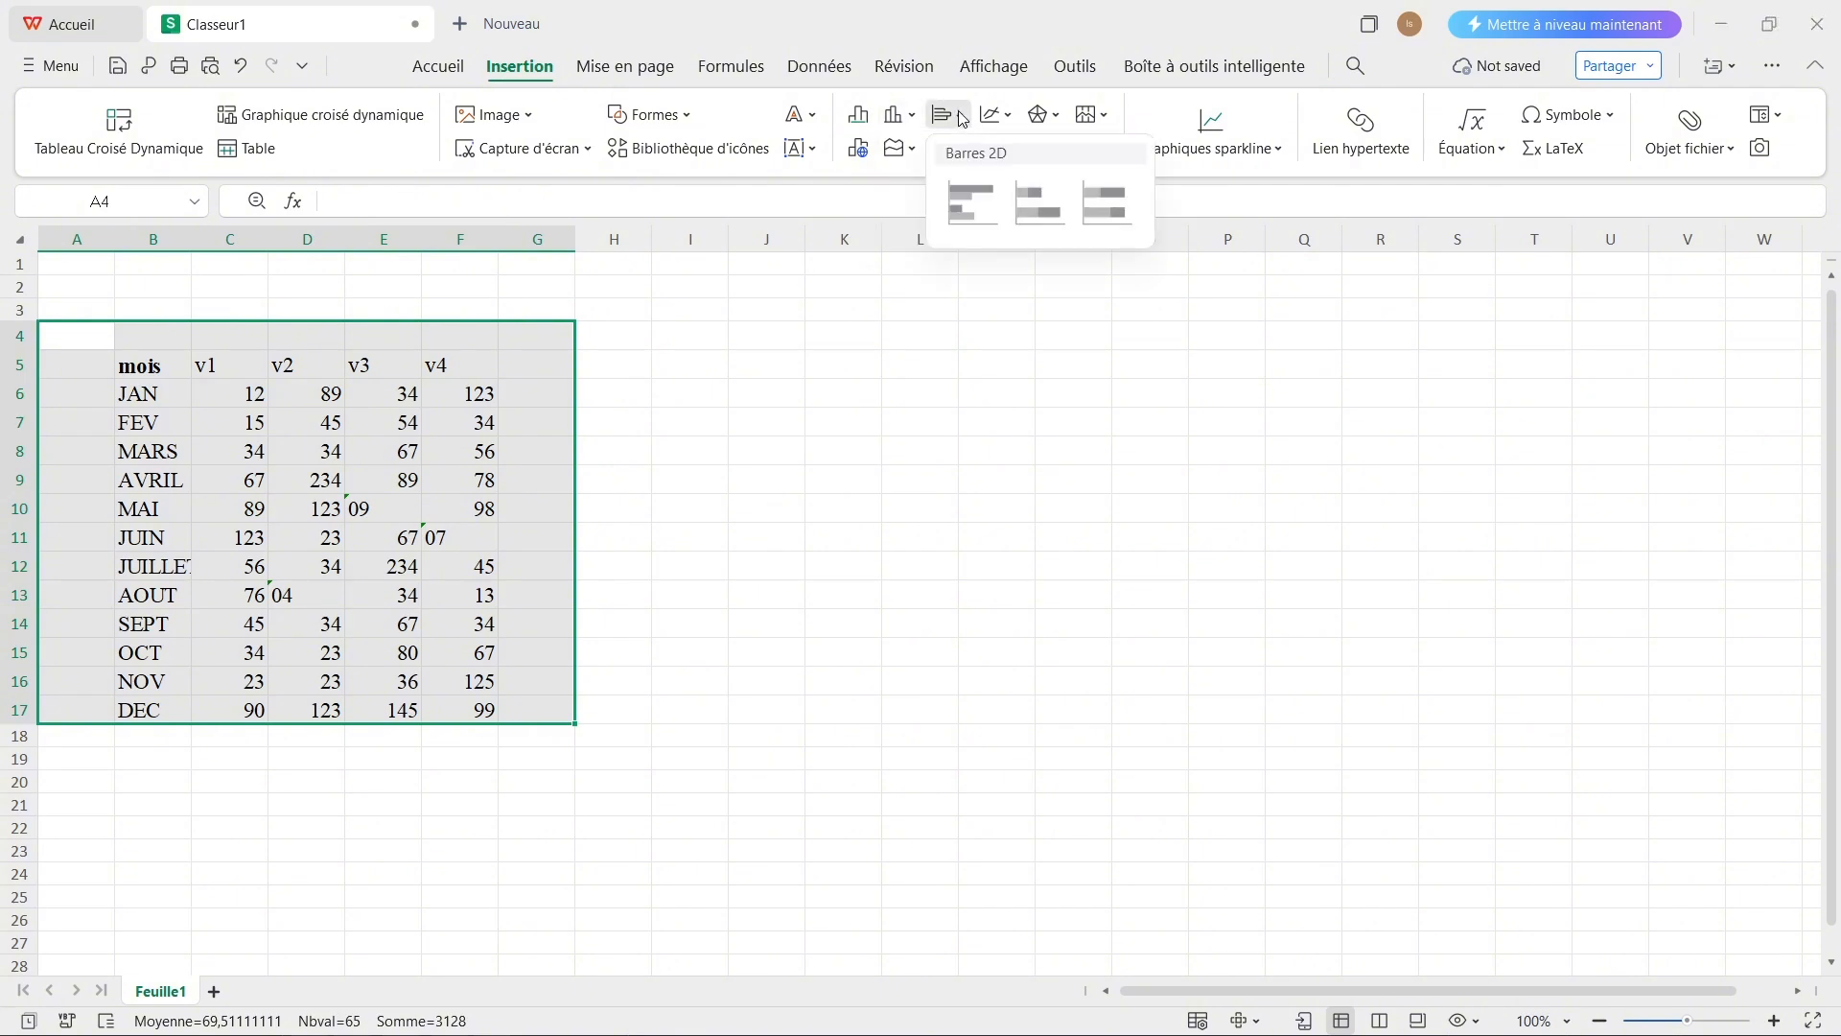
pyautogui.click(1011, 117)
pyautogui.click(1013, 120)
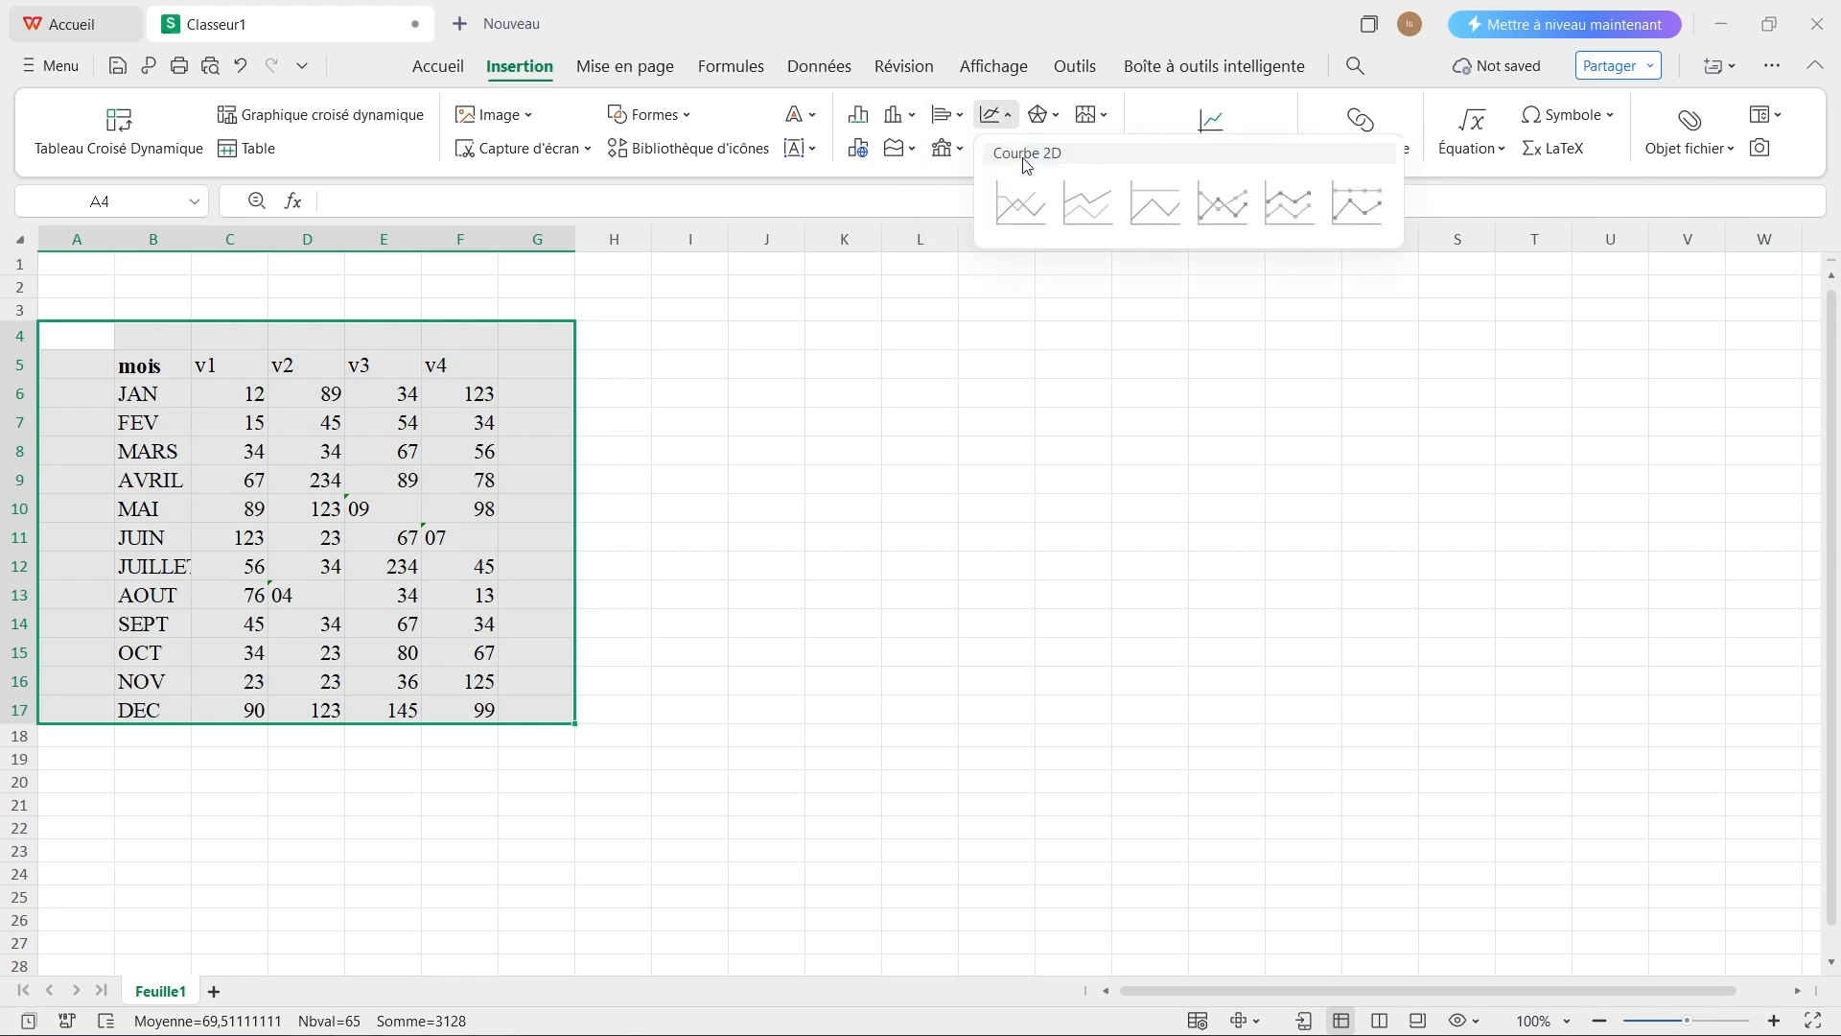
# Preview the Ligne chart type for the selected table and browse the line chart templates without inserting one
pyautogui.click(856, 117)
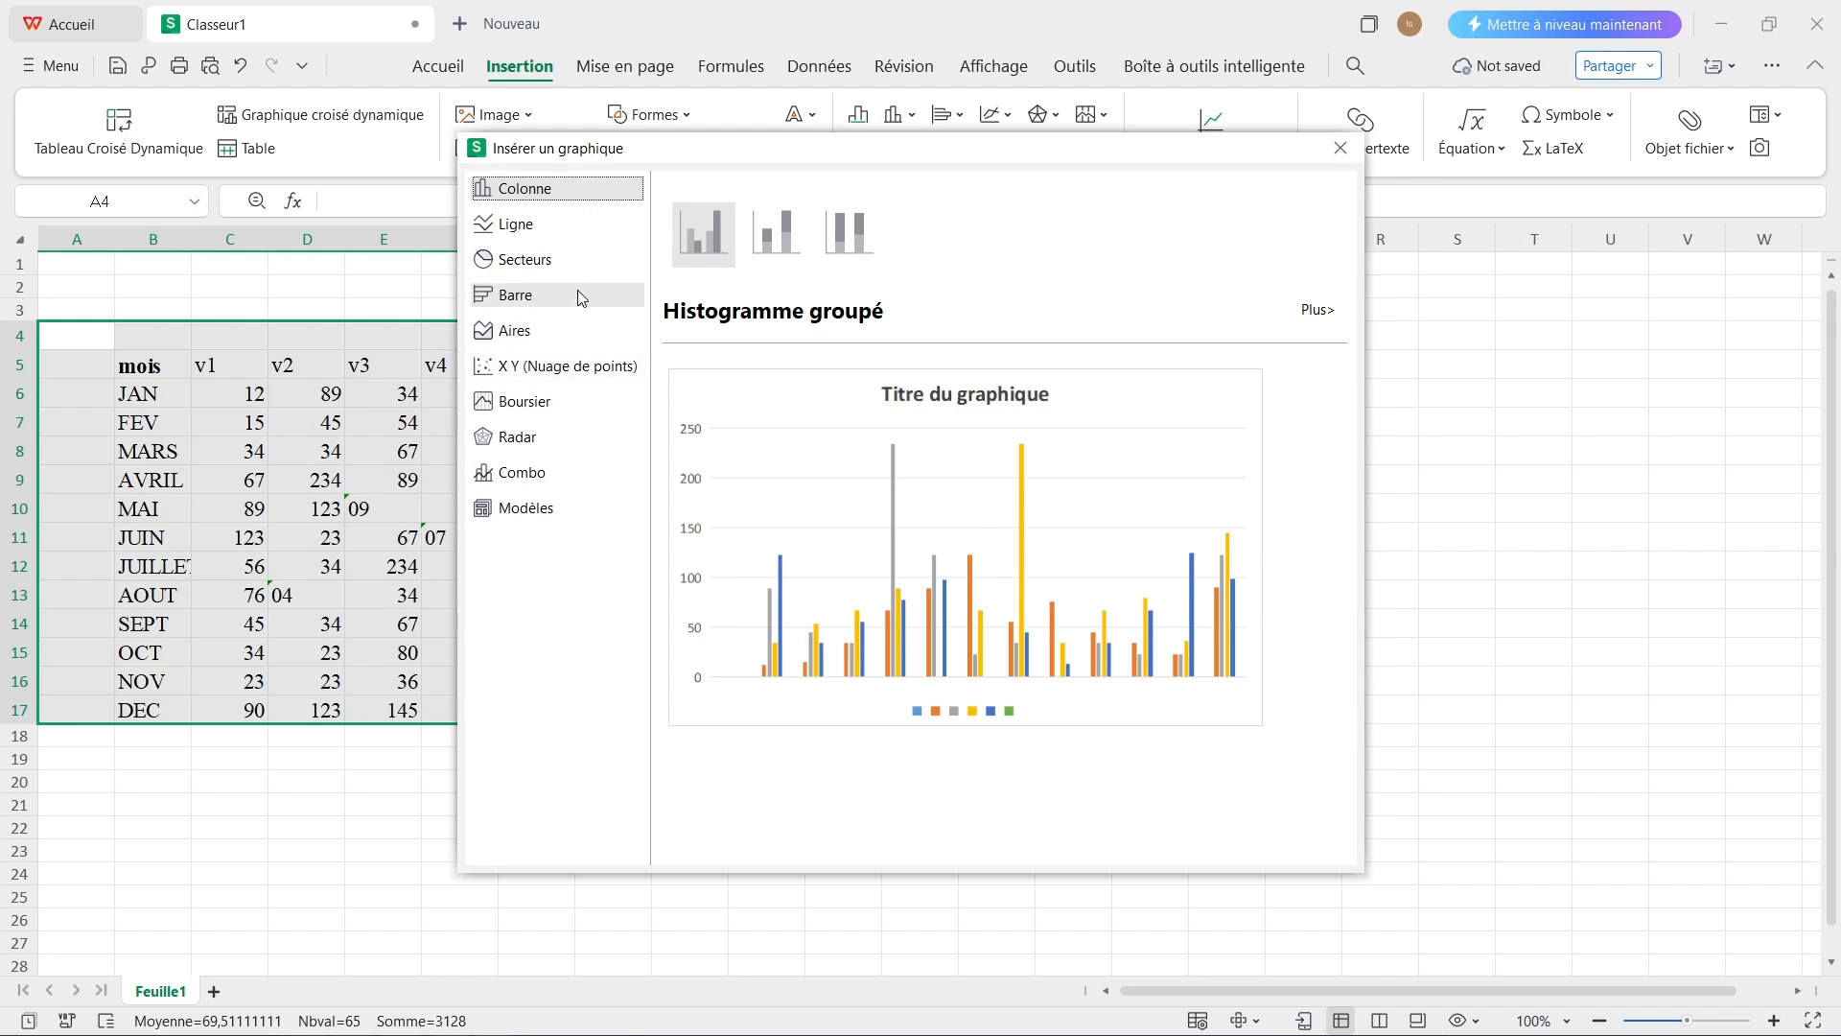
pyautogui.click(529, 233)
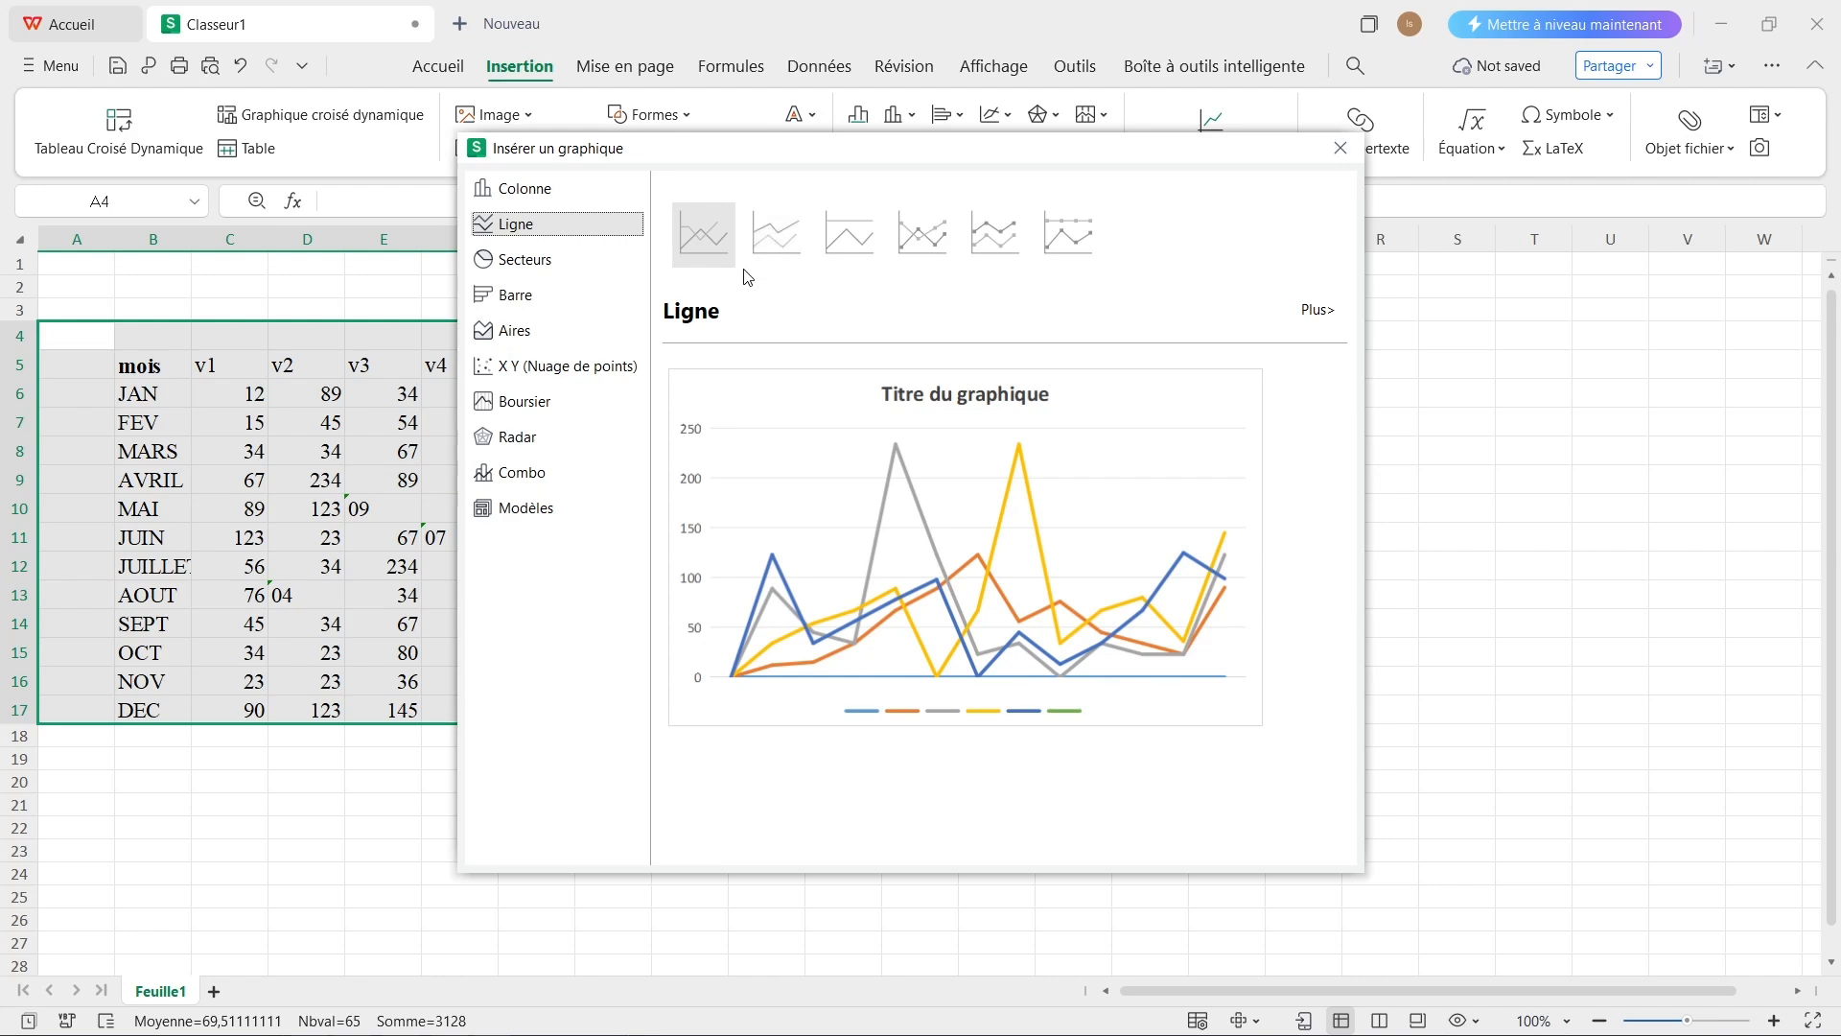
pyautogui.click(717, 240)
pyautogui.click(1315, 313)
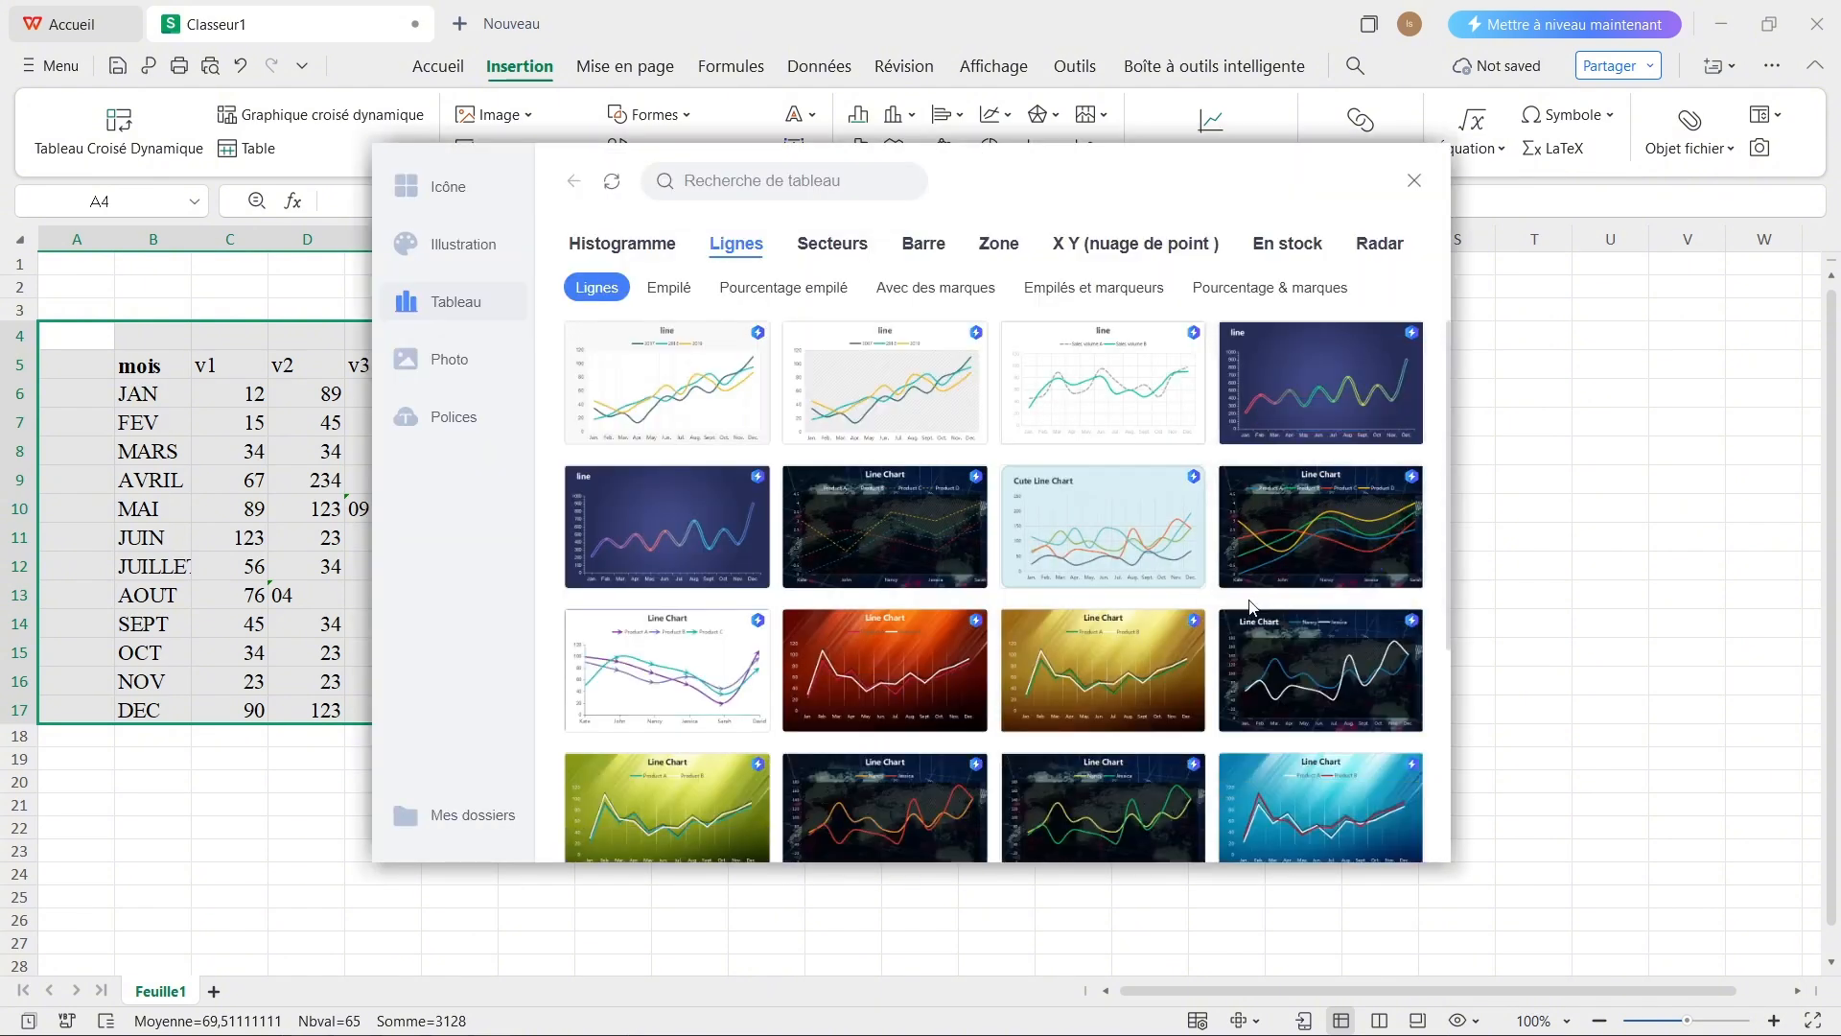
pyautogui.scroll(-4, 954, 547)
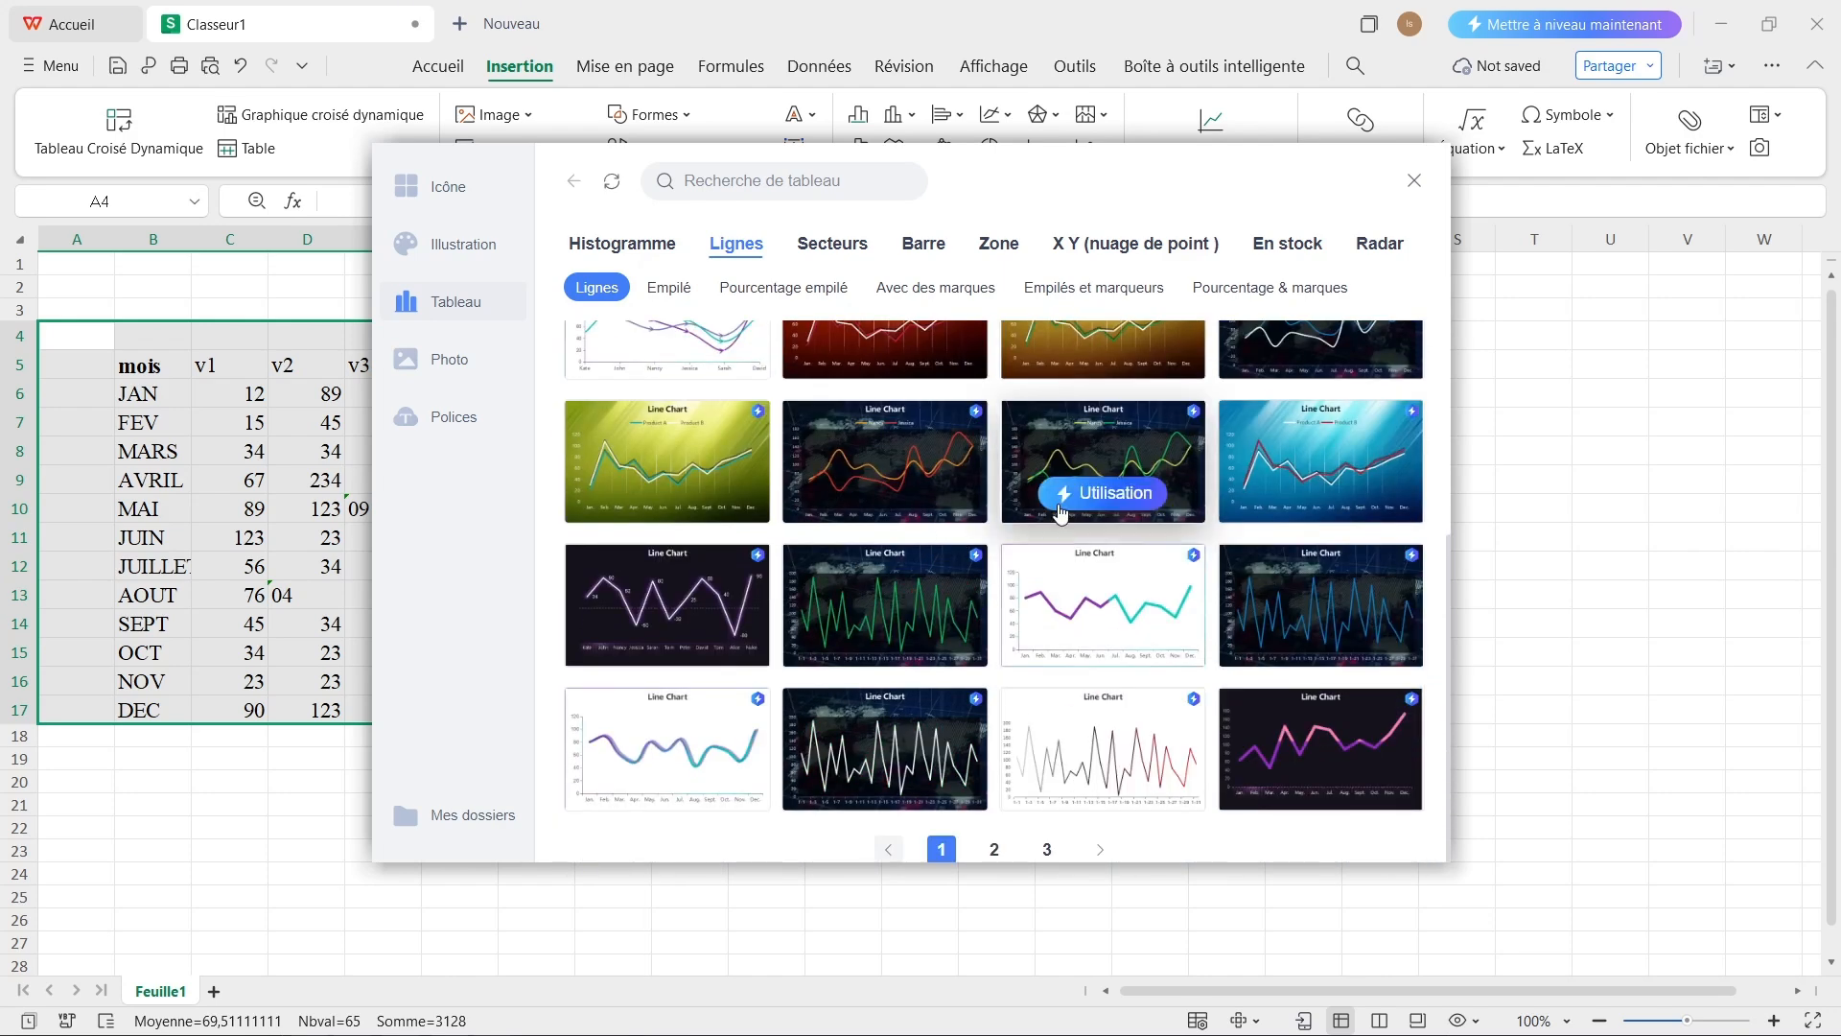
pyautogui.click(1414, 181)
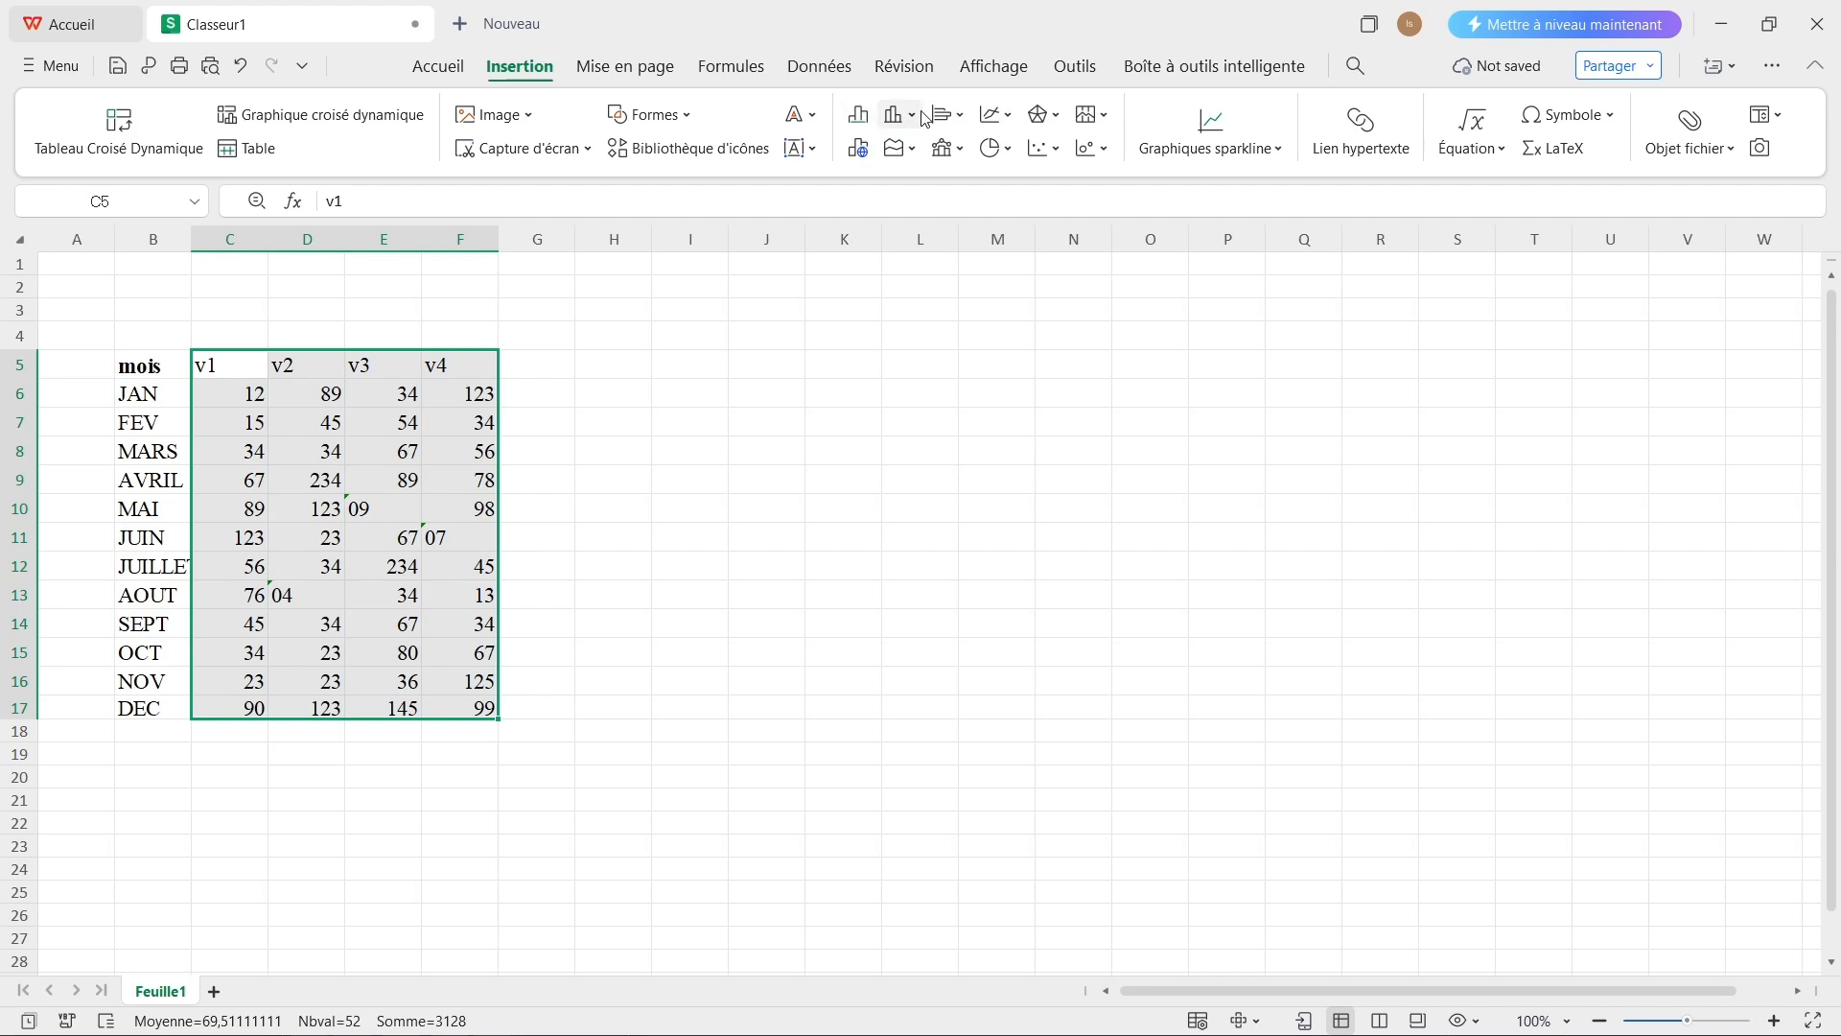
# Insert a basic 2D line chart based on the v1 to v4 data in C5:F17
pyautogui.click(1010, 116)
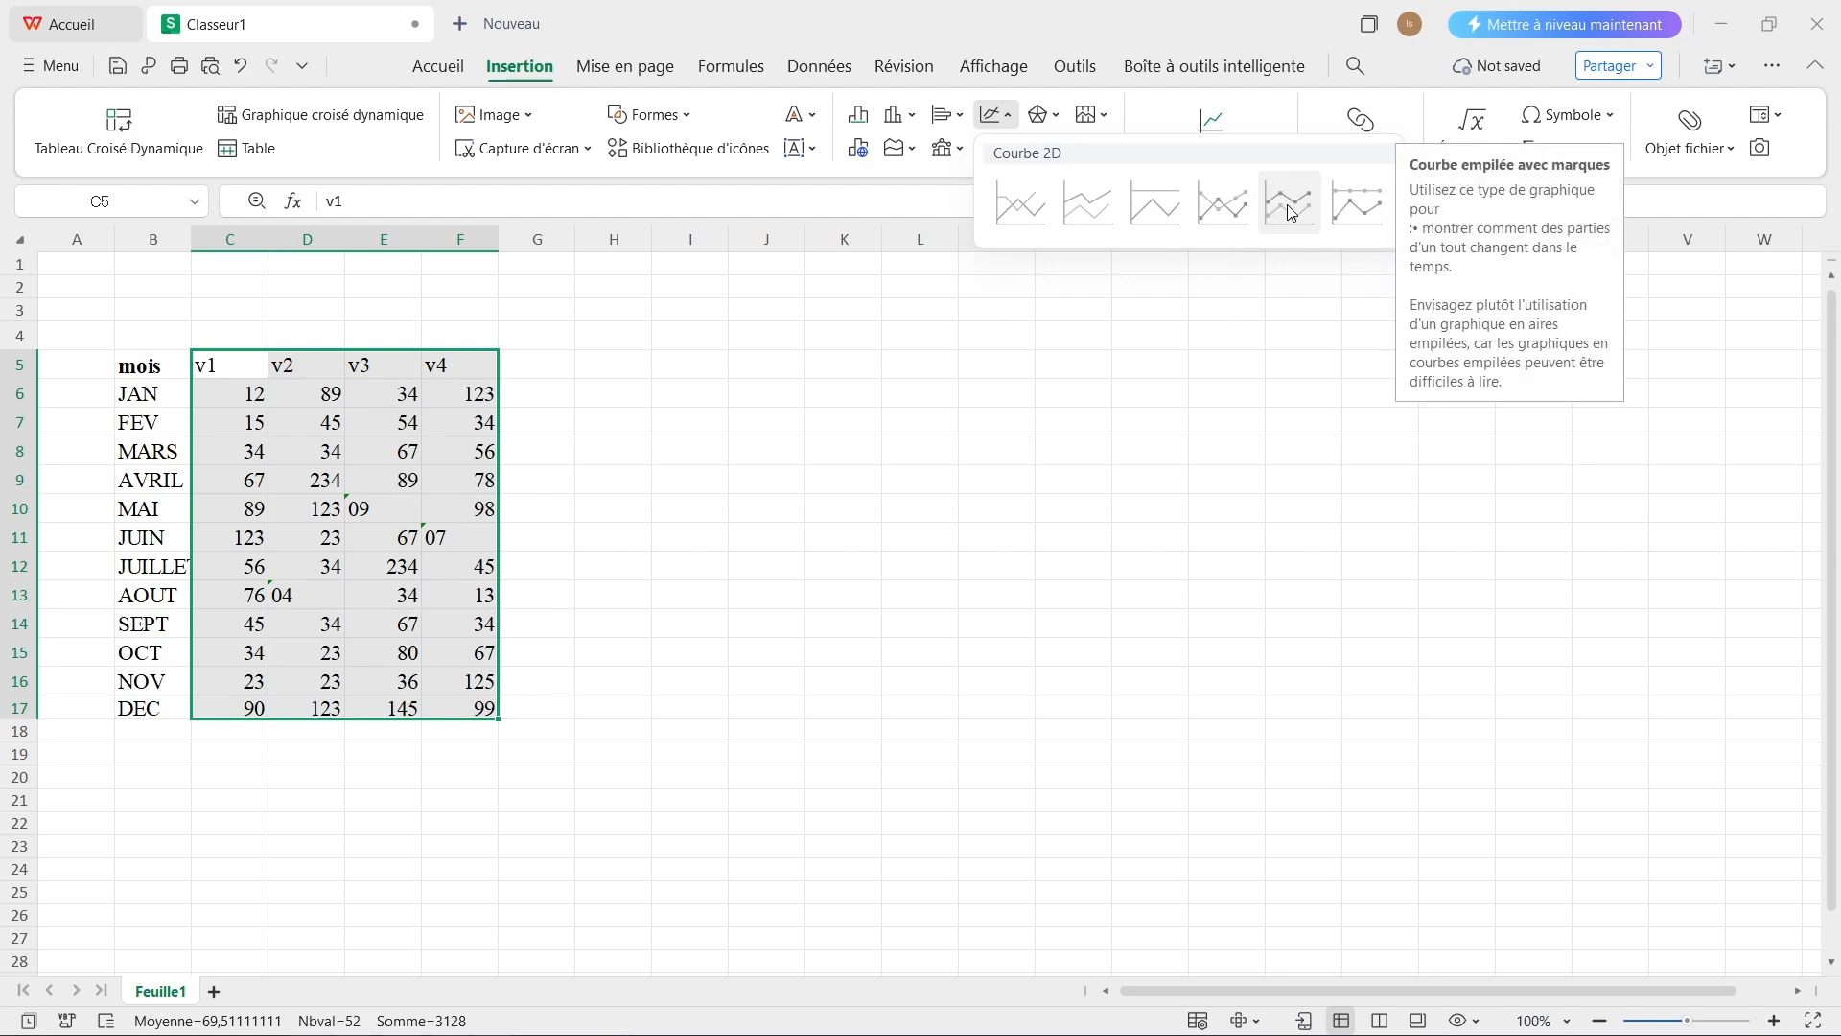
pyautogui.click(1020, 205)
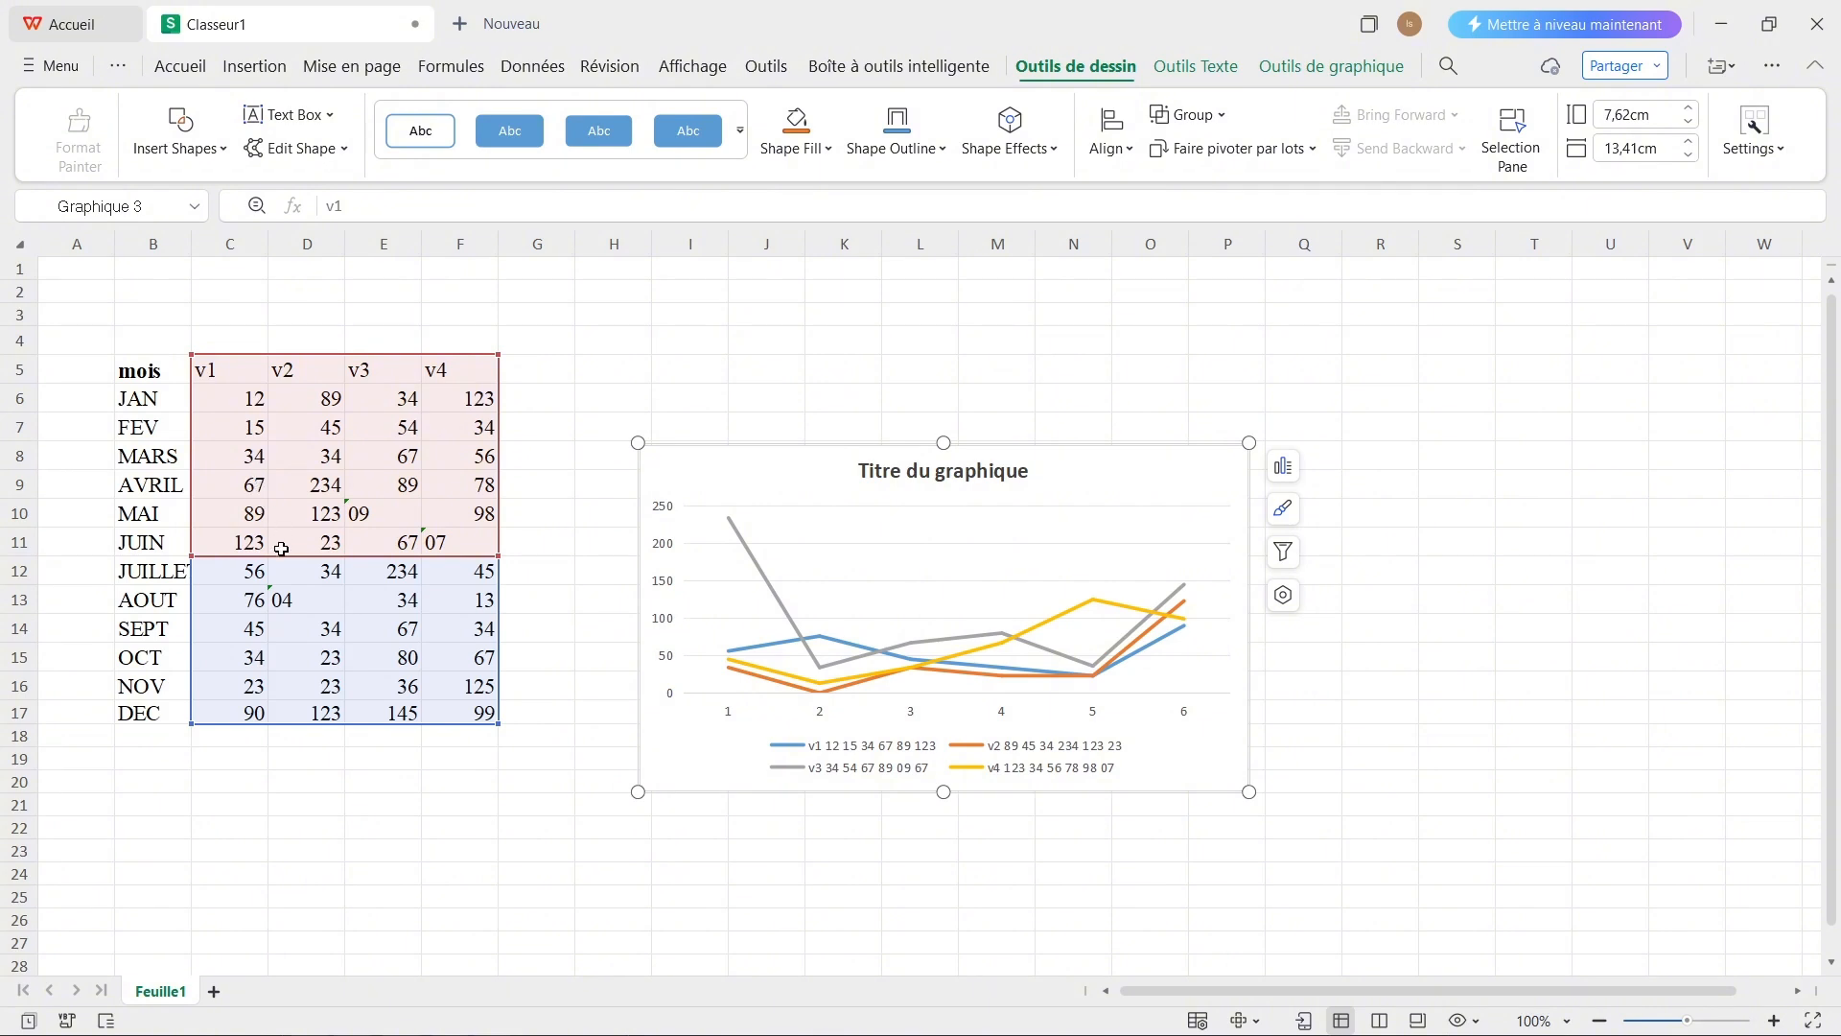
# Change the v1 value for FEV in cell C7 to 150
pyautogui.click(248, 432)
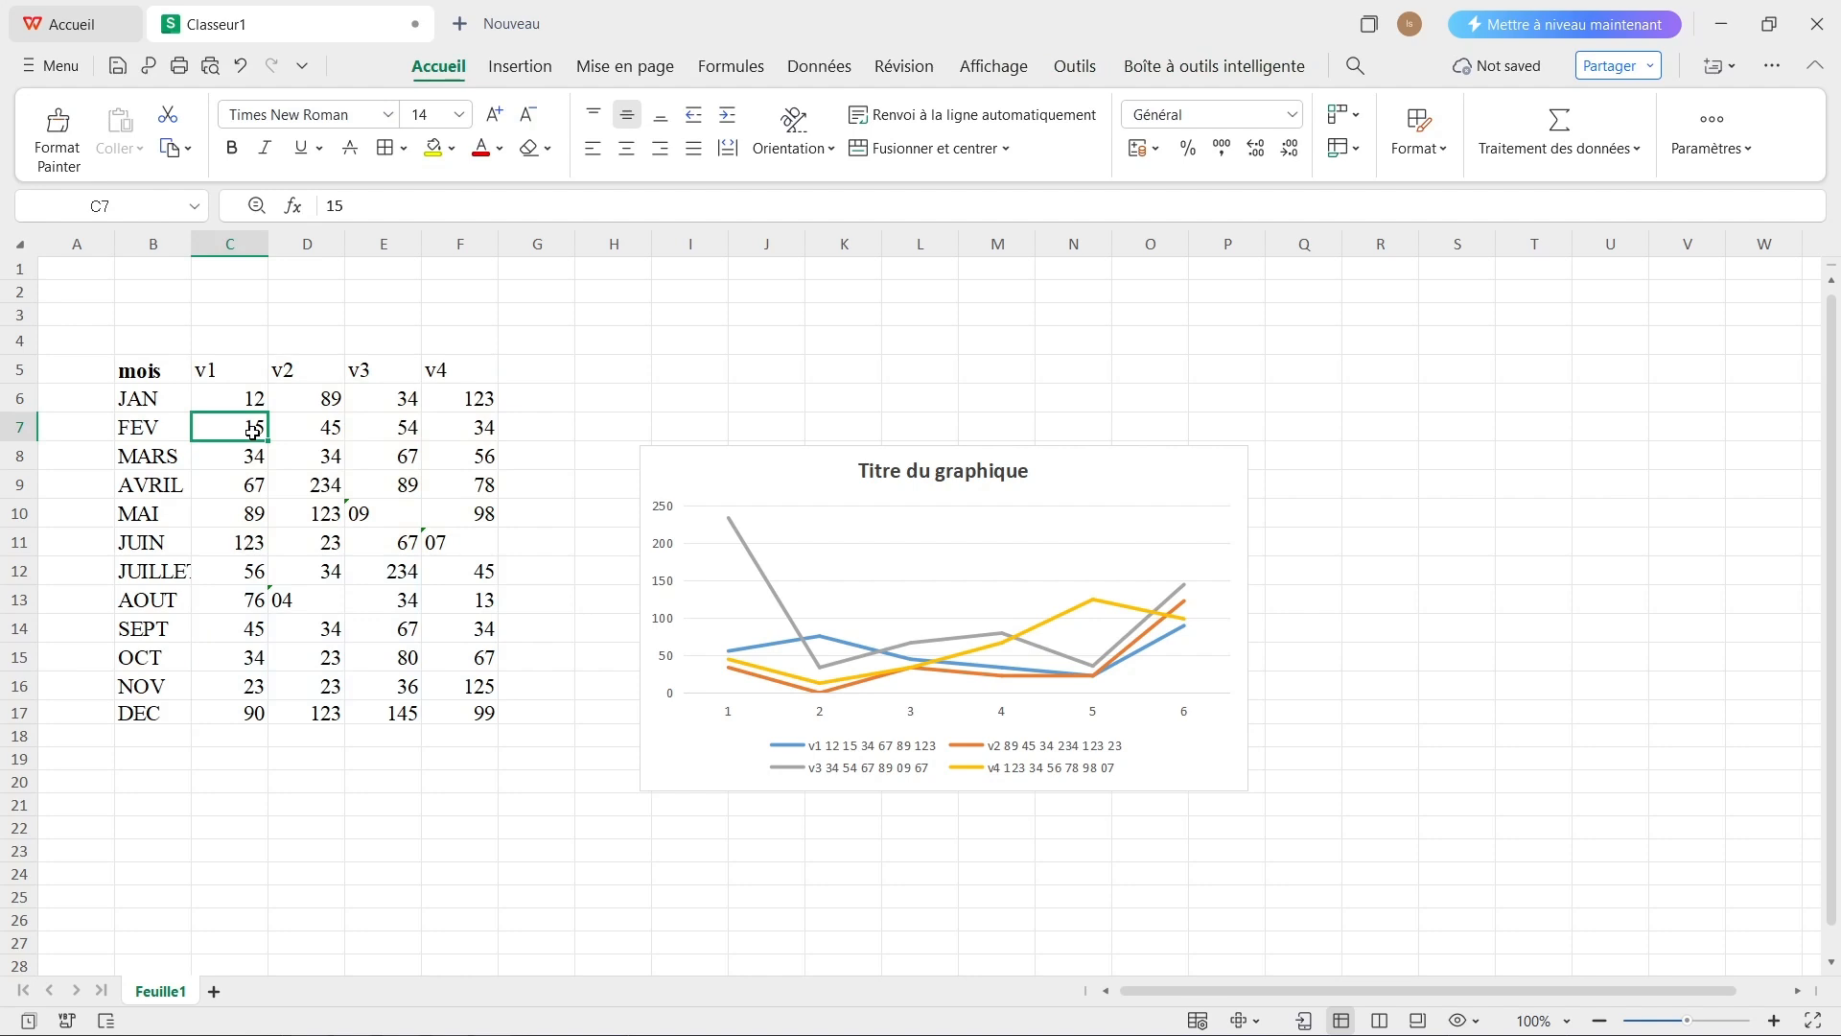
pyautogui.write('150')
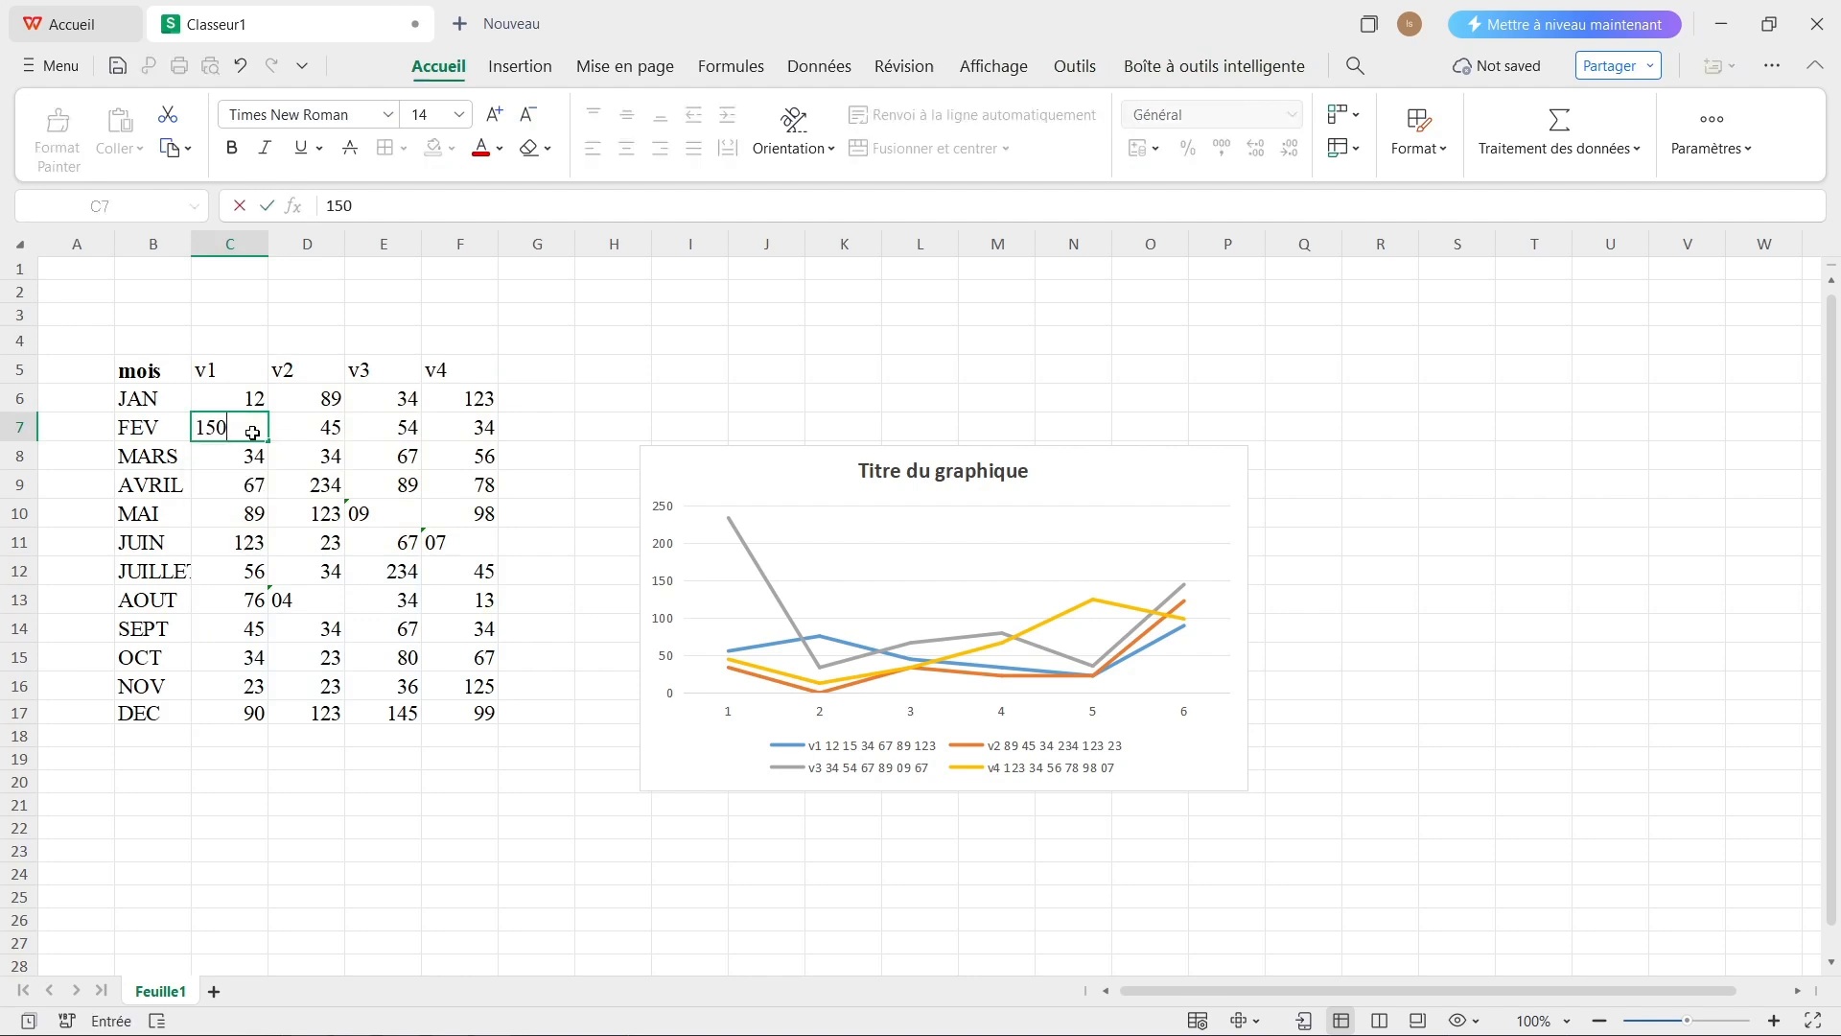
pyautogui.press('Return')
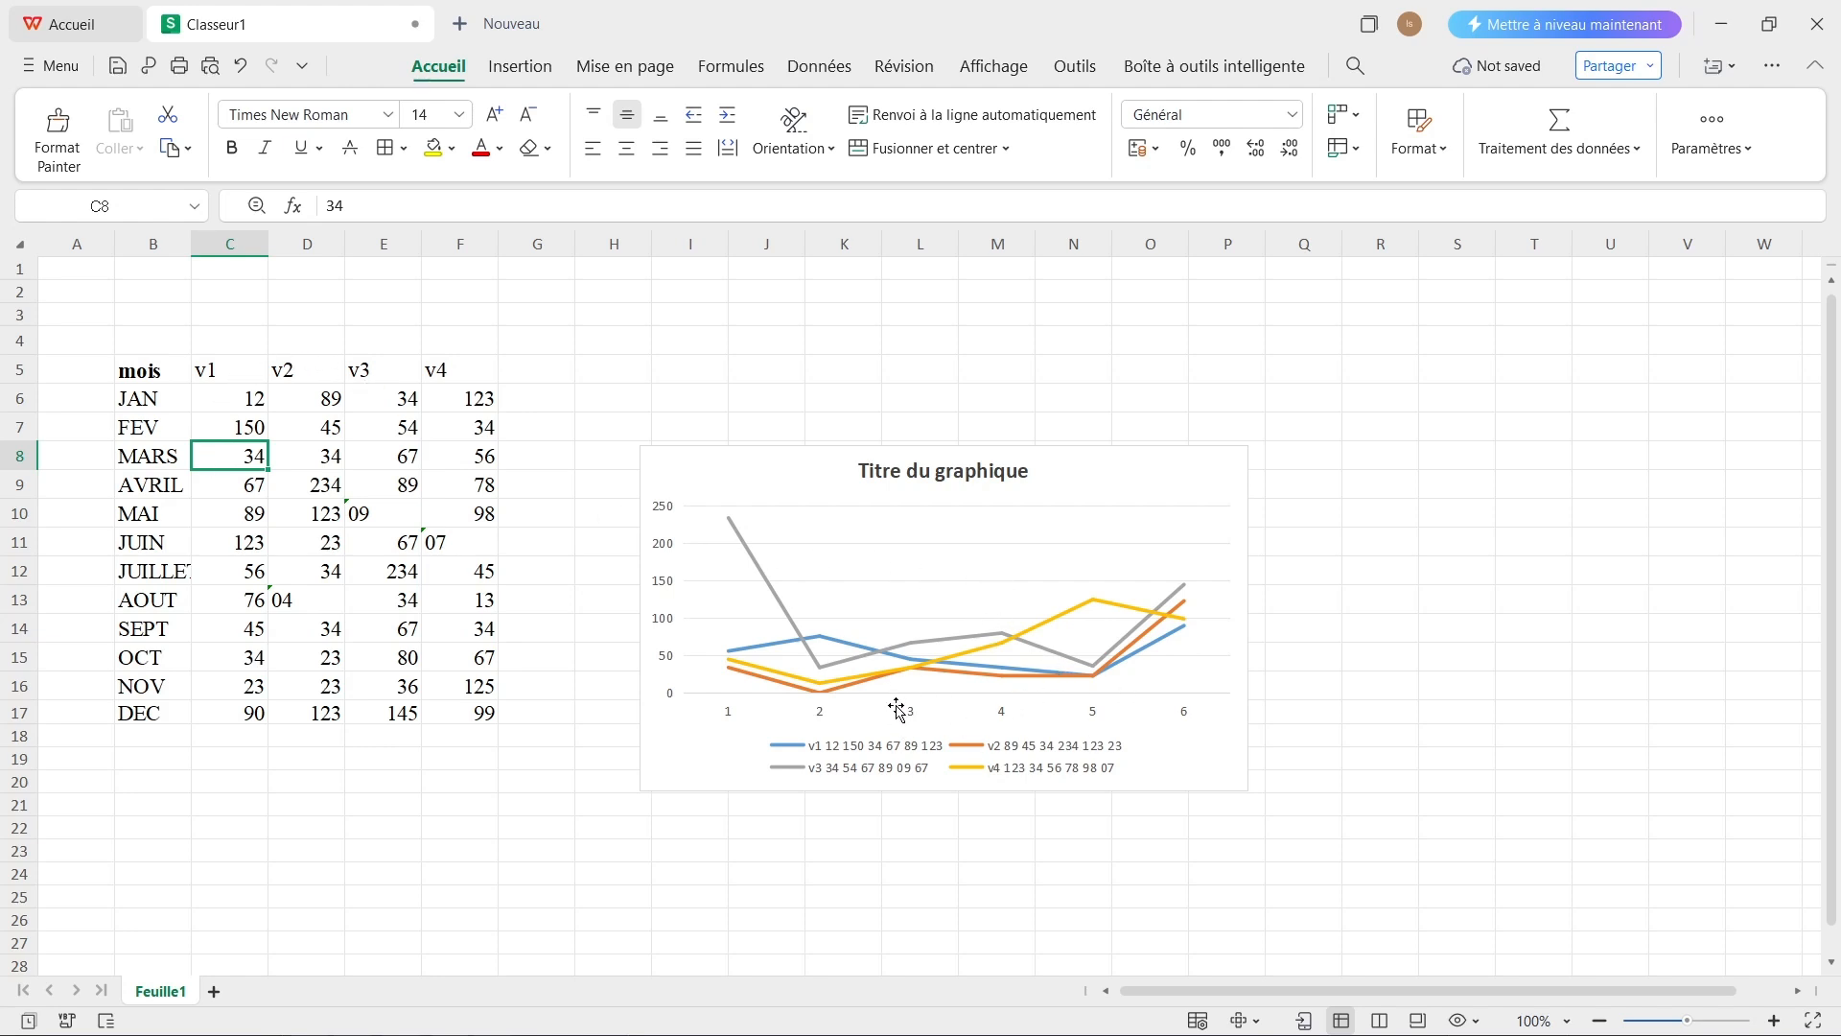
# Replace the line chart's title with "VENTE SUR UNE ANNEE"
pyautogui.click(1034, 476)
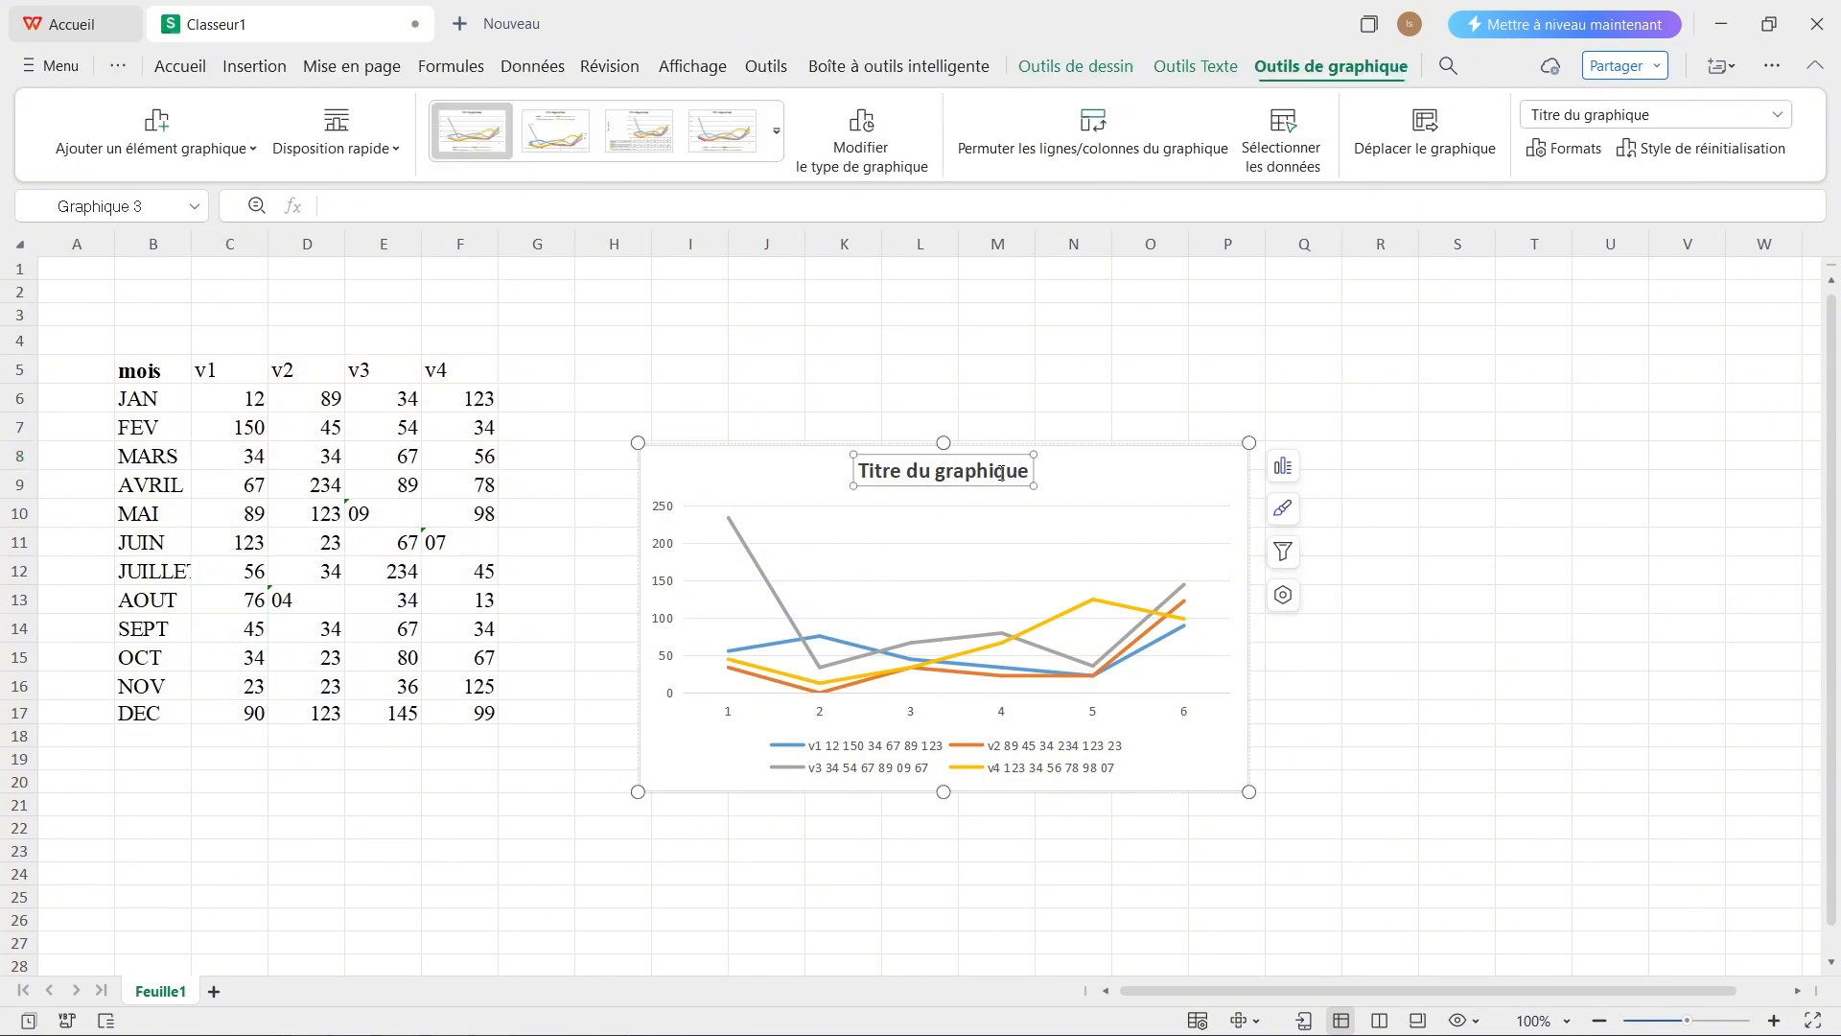
pyautogui.doubleClick(1026, 472)
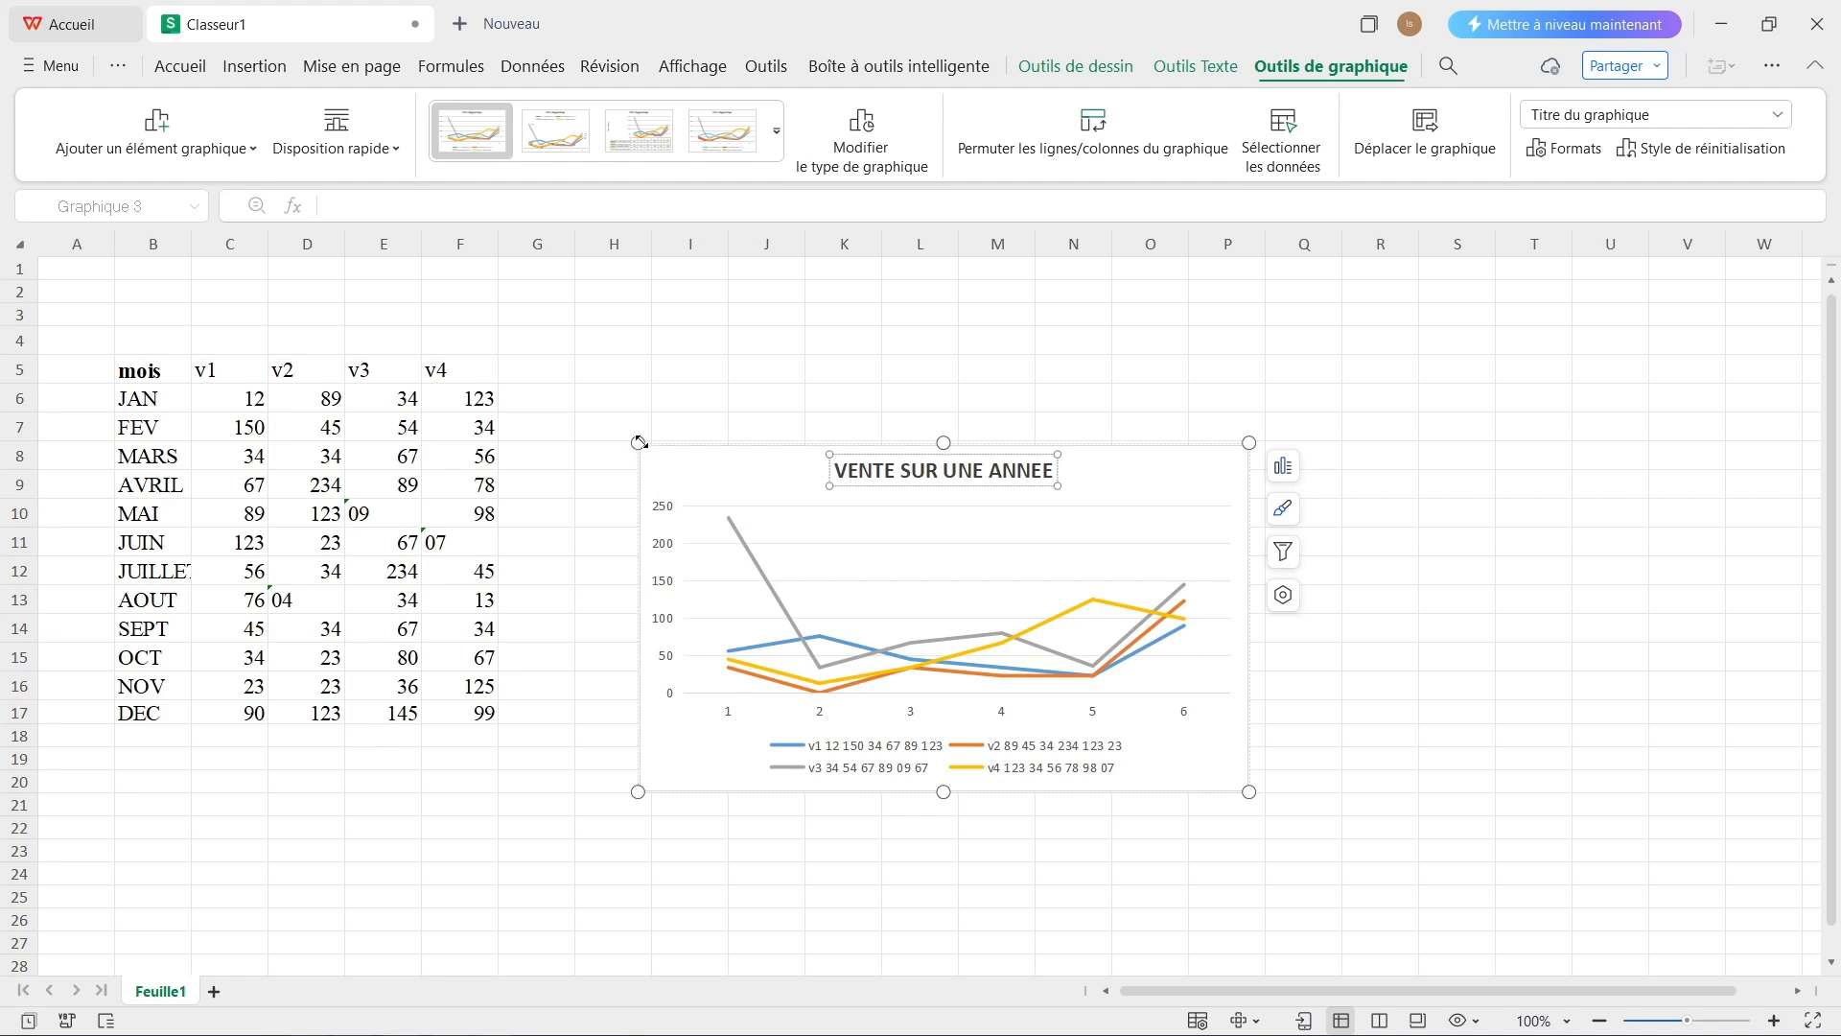
# Enlarge the line chart so it spans about columns G to P and rows 5 to 20, beside the data table
pyautogui.moveTo(637, 443); pyautogui.dragTo(614, 414)
pyautogui.click(843, 525)
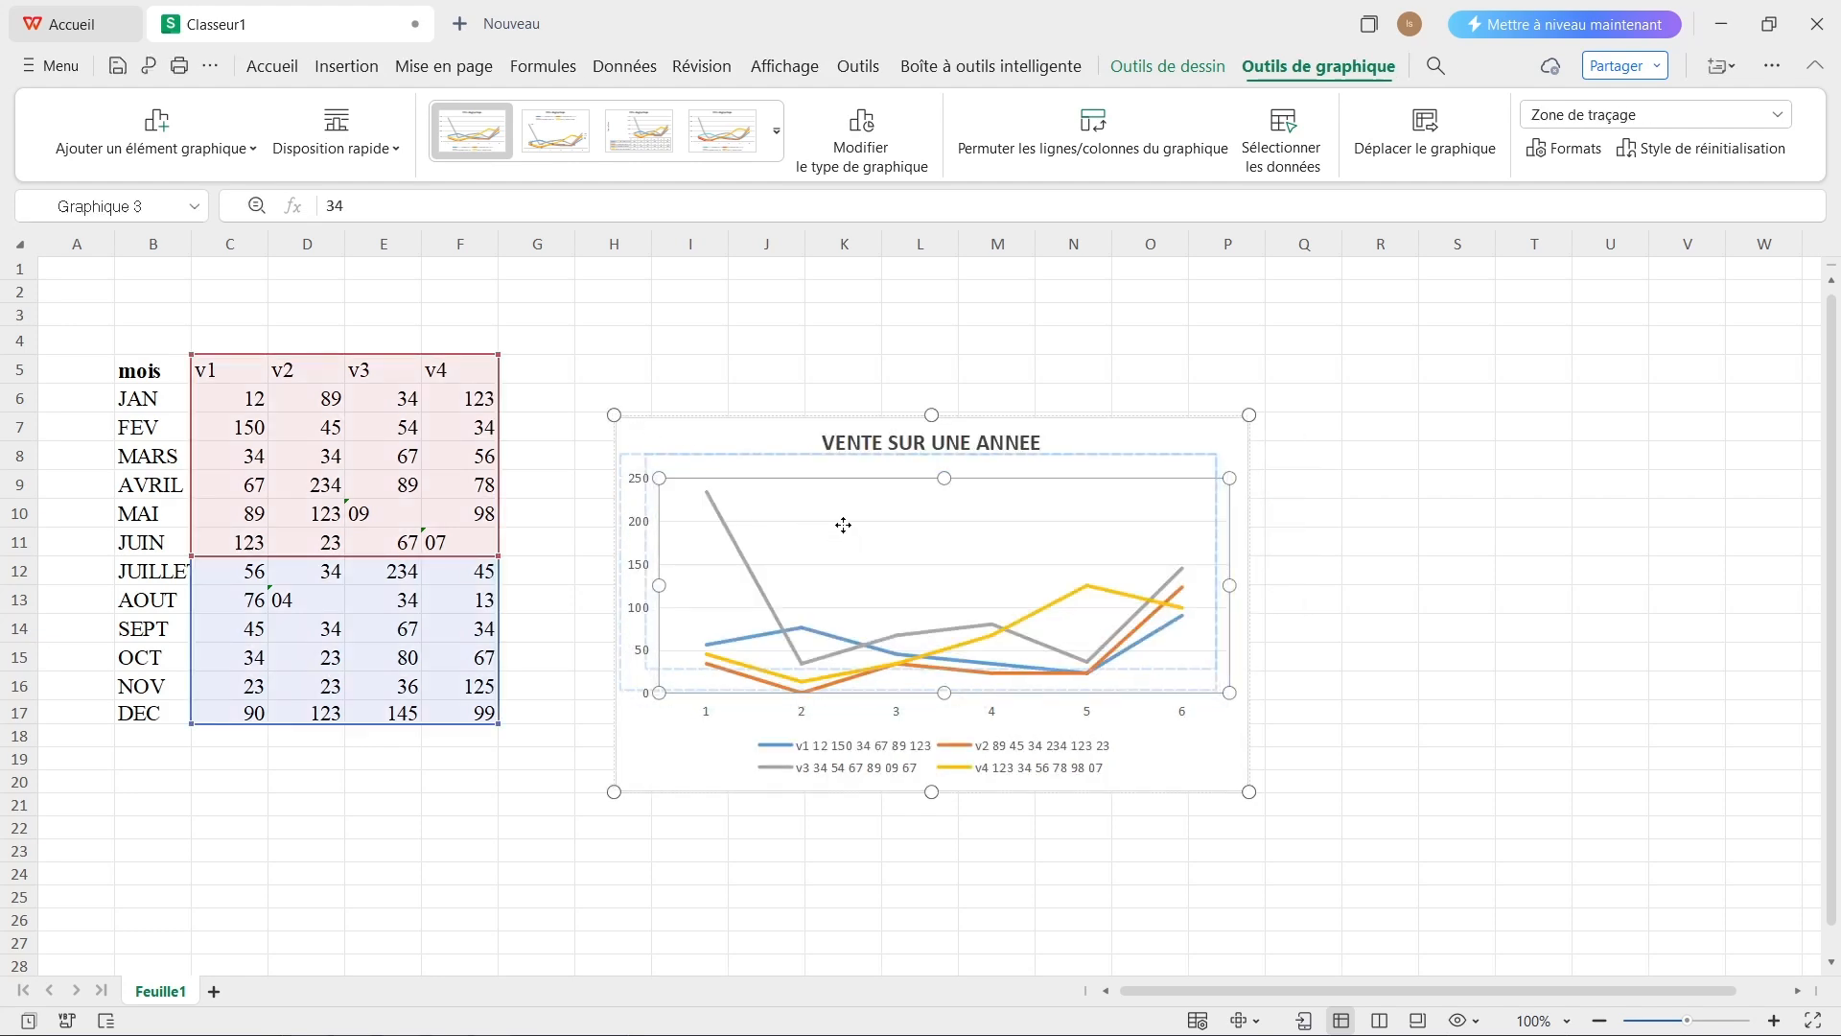
pyautogui.moveTo(843, 526); pyautogui.dragTo(896, 539)
pyautogui.moveTo(595, 390)
pyautogui.mouseDown()
pyautogui.moveTo(858, 635)
pyautogui.moveTo(982, 686)
pyautogui.moveTo(686, 423)
pyautogui.moveTo(623, 401)
pyautogui.mouseUp()
pyautogui.click(931, 418)
pyautogui.moveTo(932, 418); pyautogui.dragTo(910, 351)
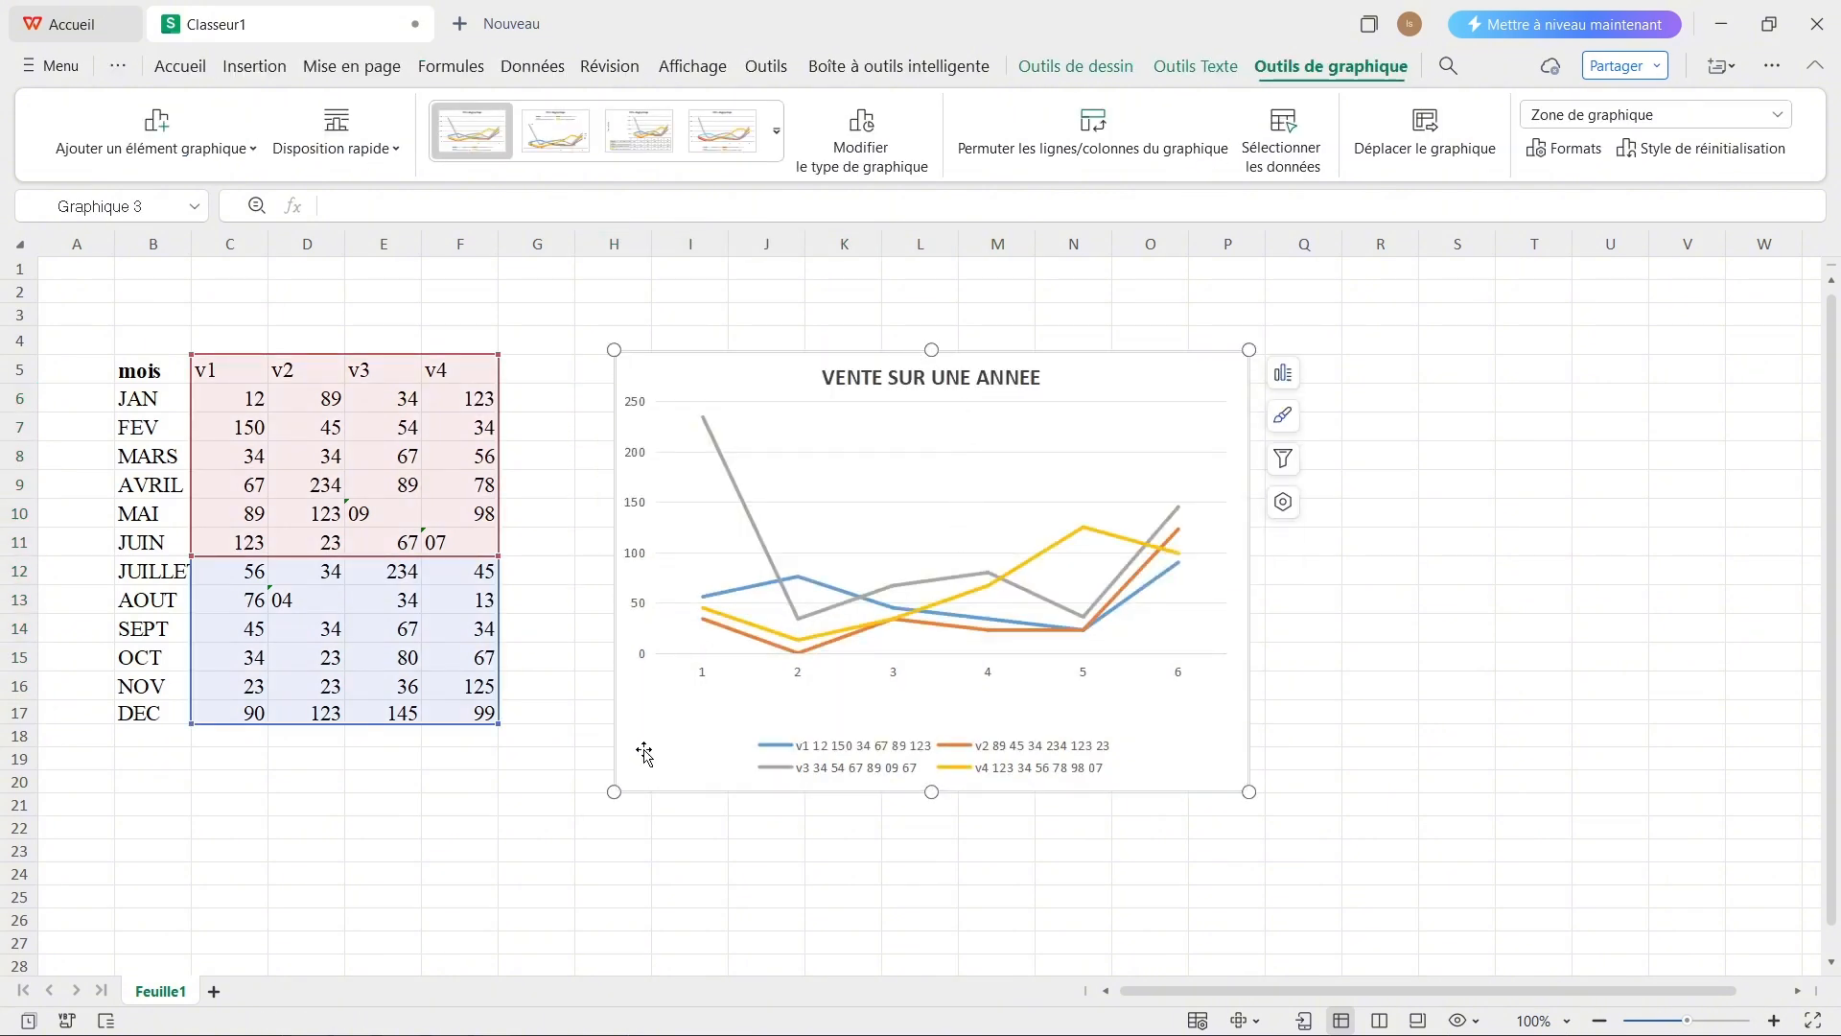
pyautogui.moveTo(613, 792); pyautogui.dragTo(553, 787)
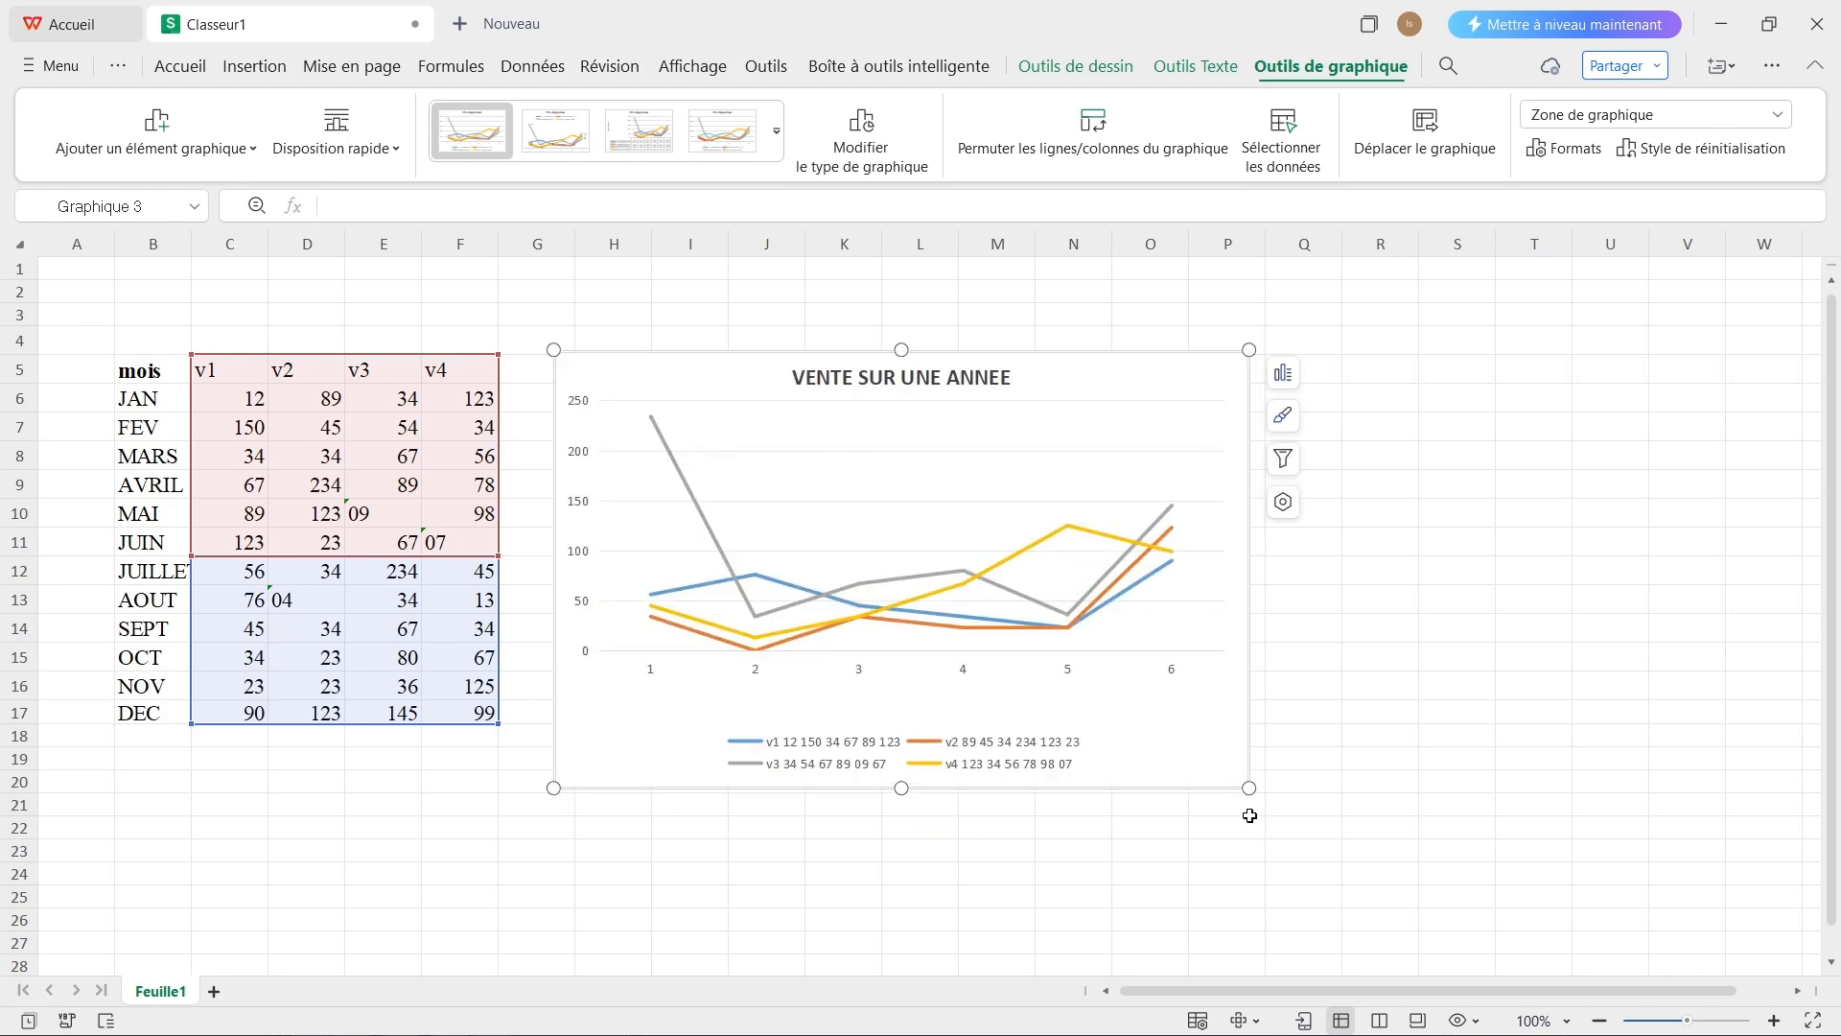
pyautogui.moveTo(1248, 787); pyautogui.dragTo(1255, 788)
pyautogui.moveTo(1262, 791); pyautogui.dragTo(1266, 789)
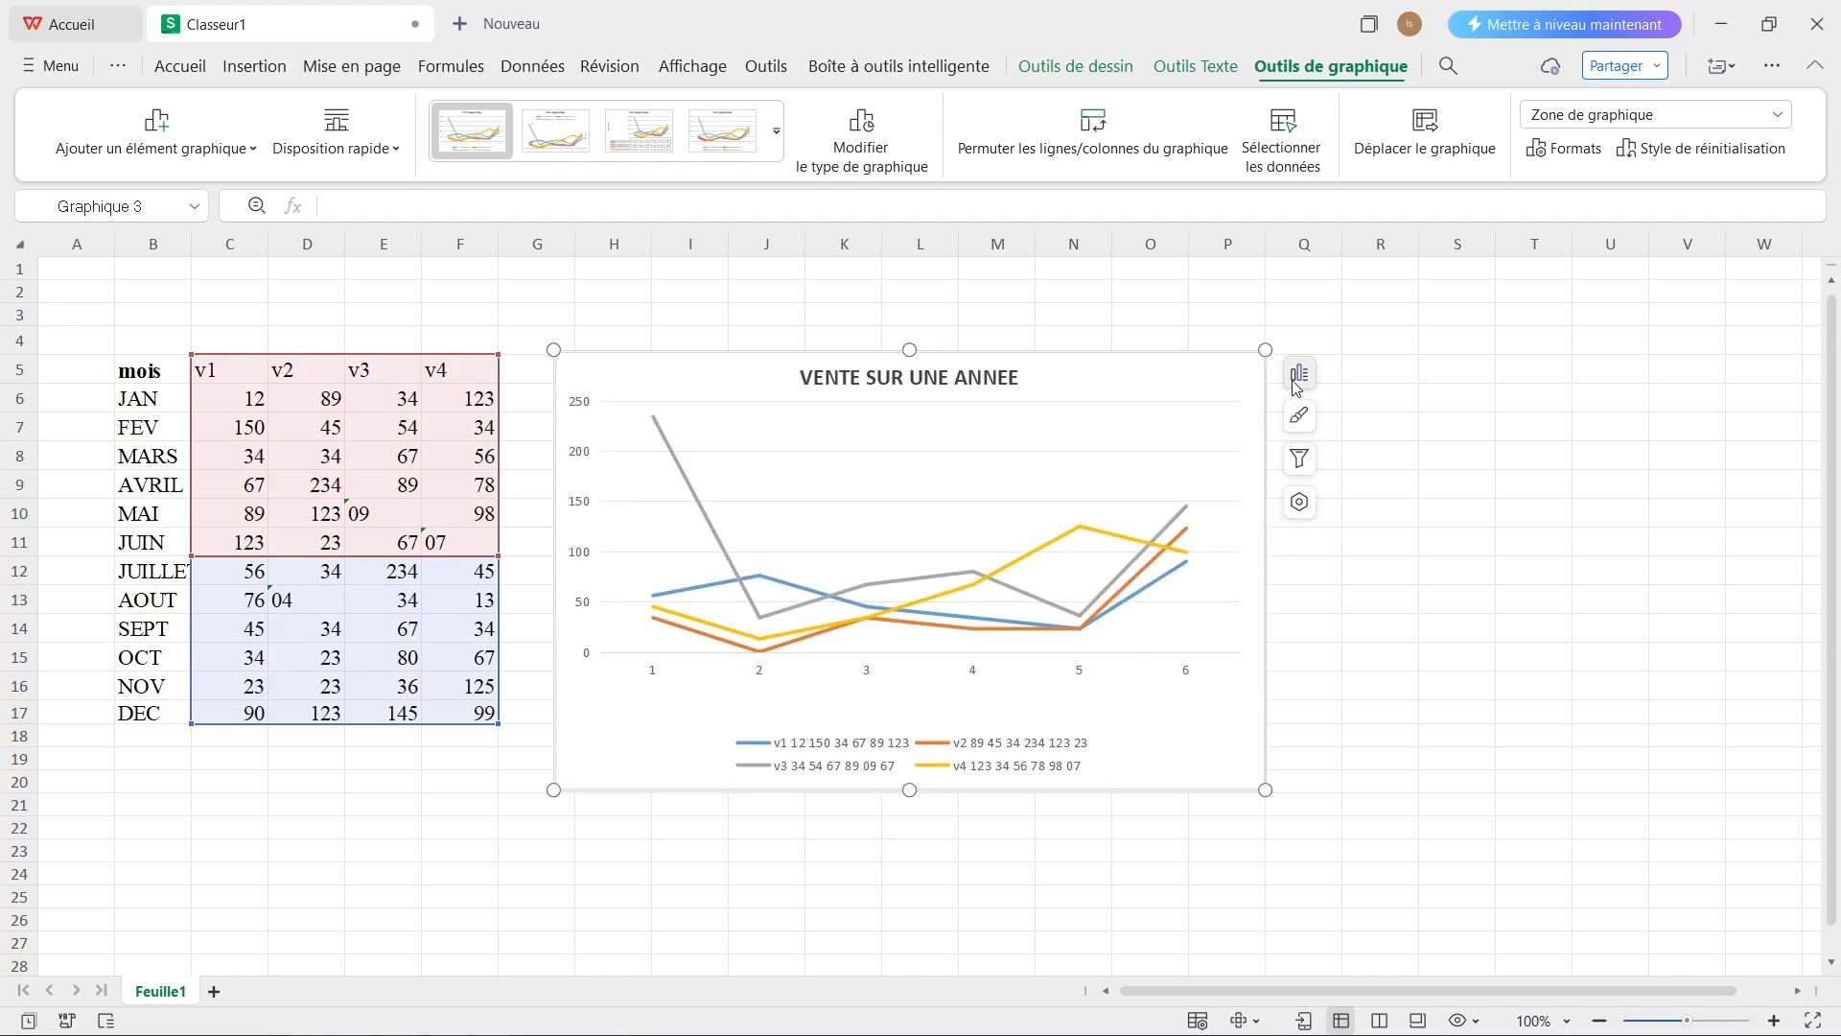
# Open the chart's formatting settings and select the v3 series line for formatting
pyautogui.click(1301, 503)
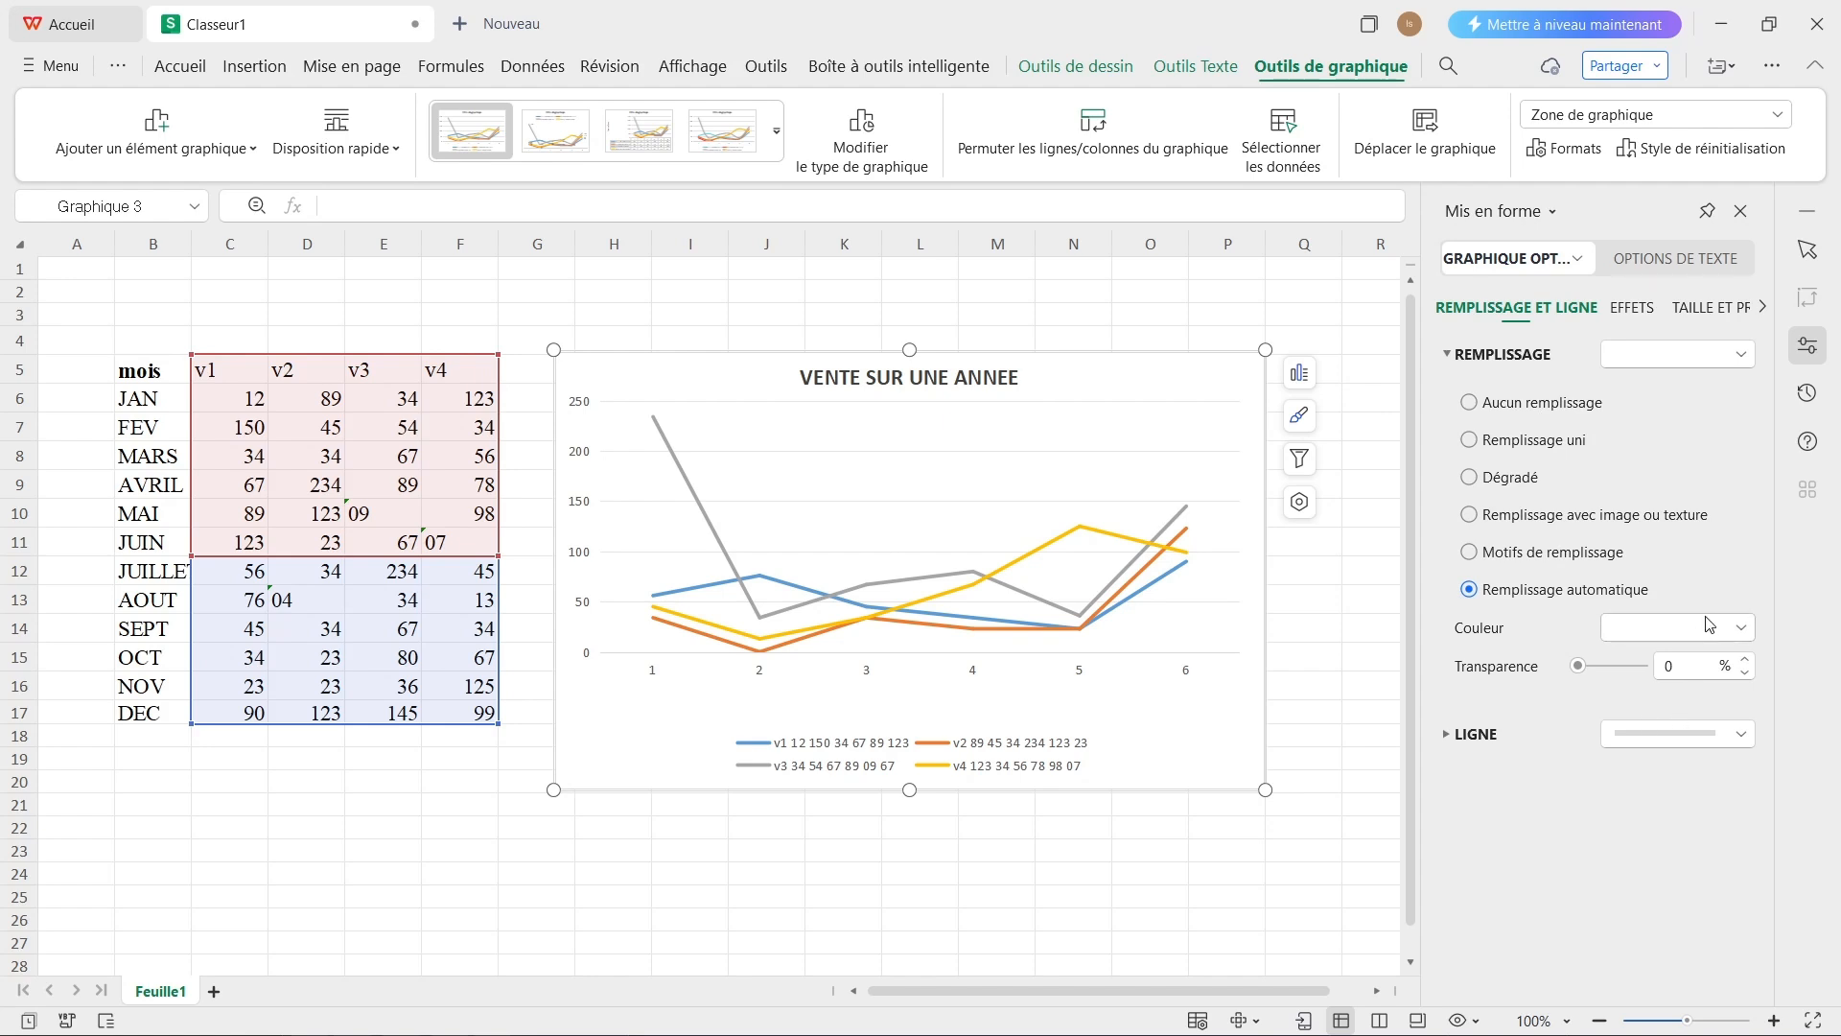
pyautogui.click(1742, 355)
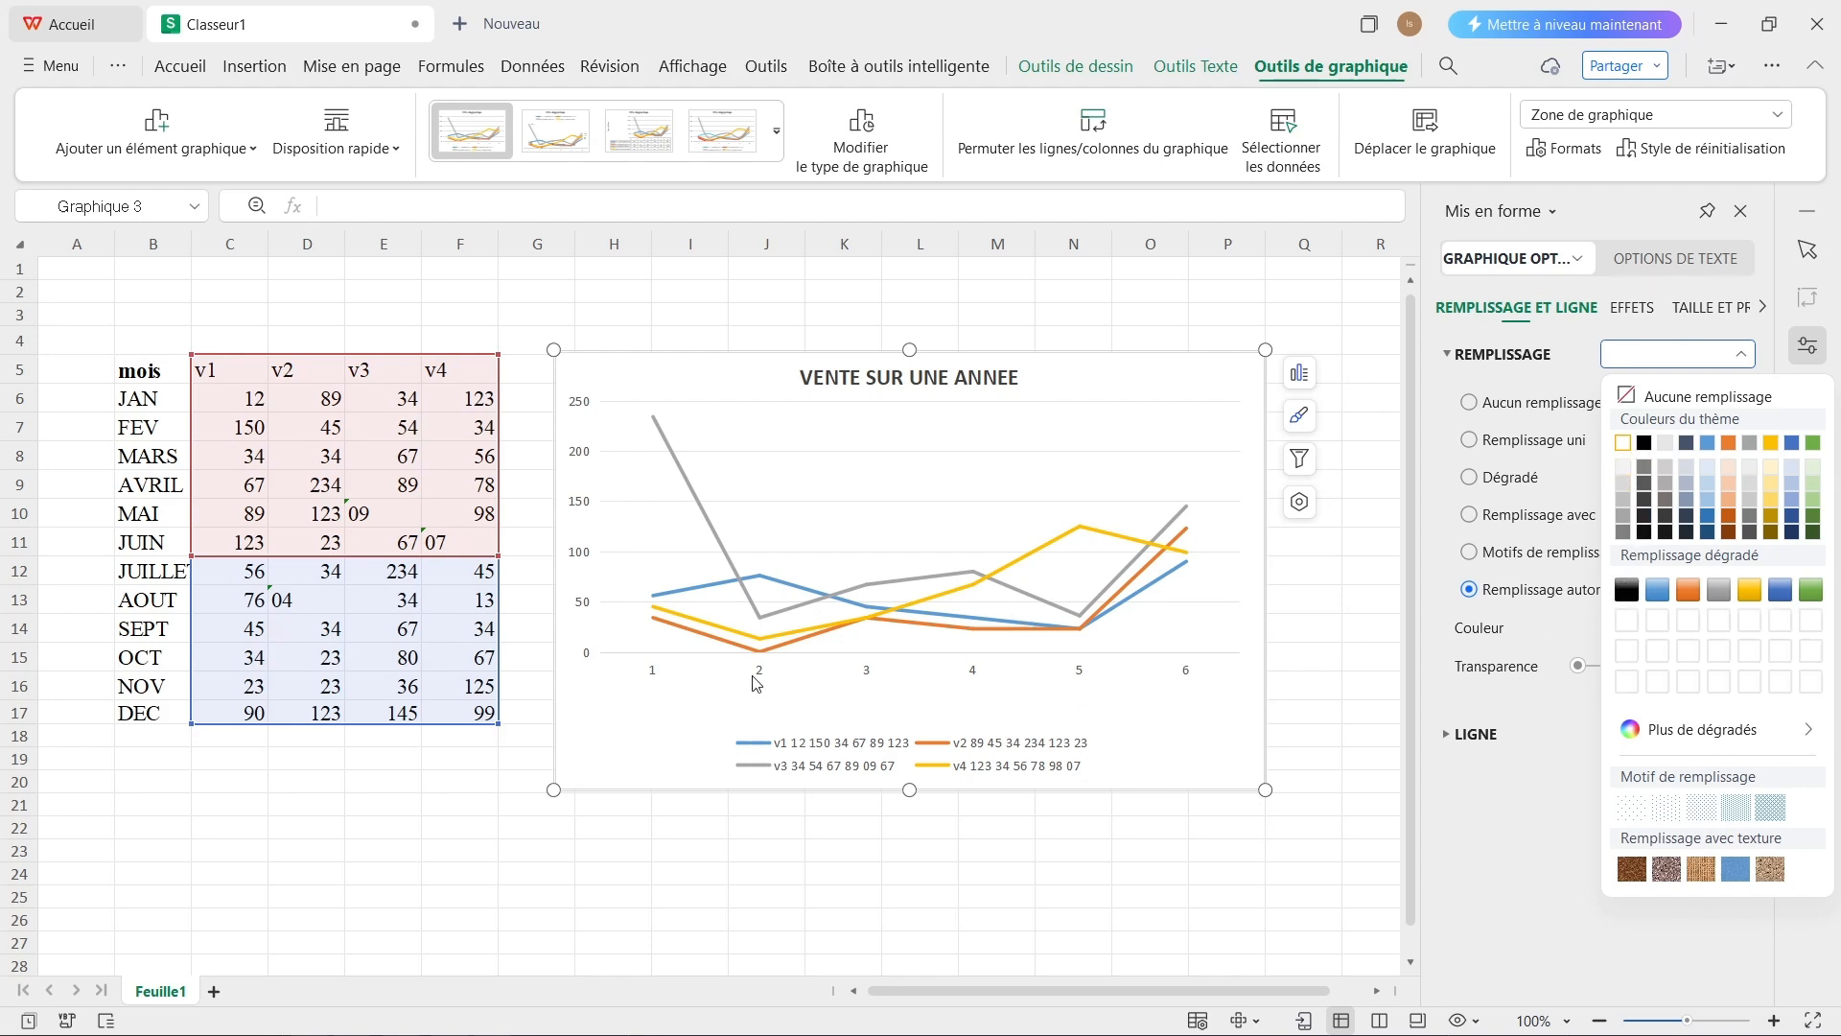
pyautogui.click(709, 520)
pyautogui.click(710, 520)
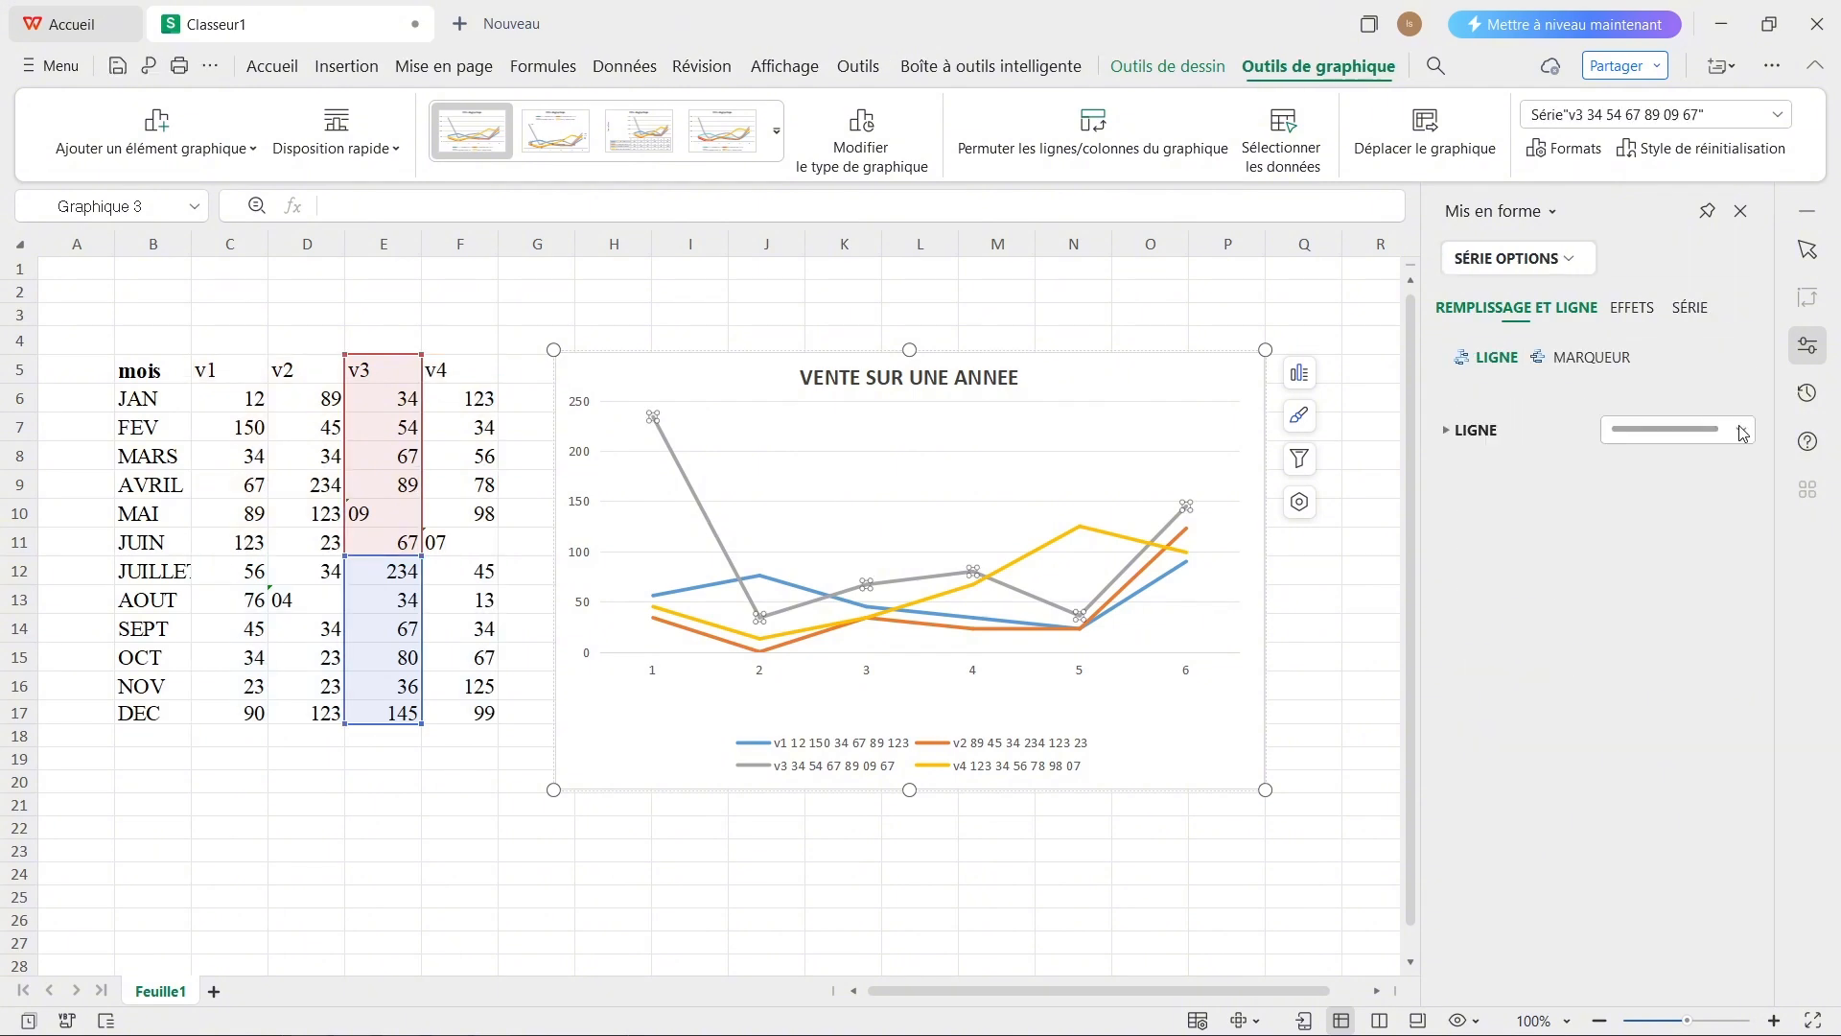
# Try a dotted line preset and a gradient stroke on the v3 series, and restore its automatic line style
pyautogui.click(1739, 431)
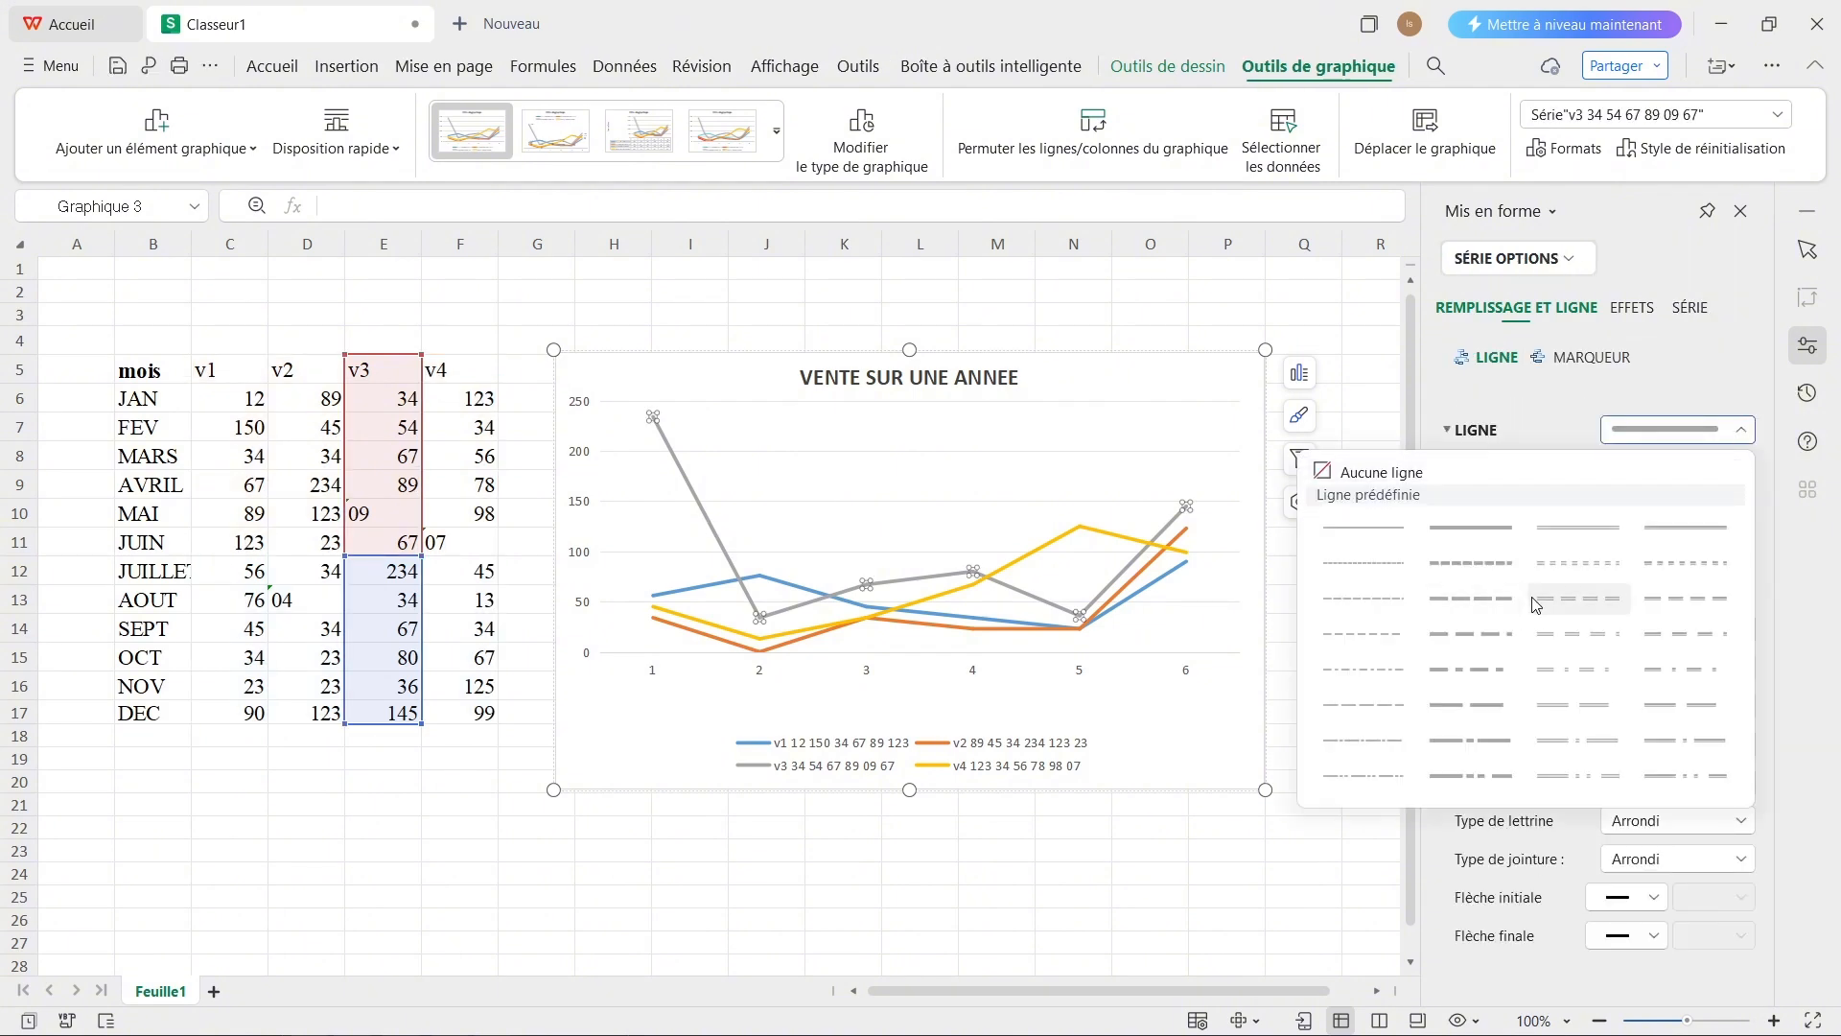
pyautogui.click(1358, 563)
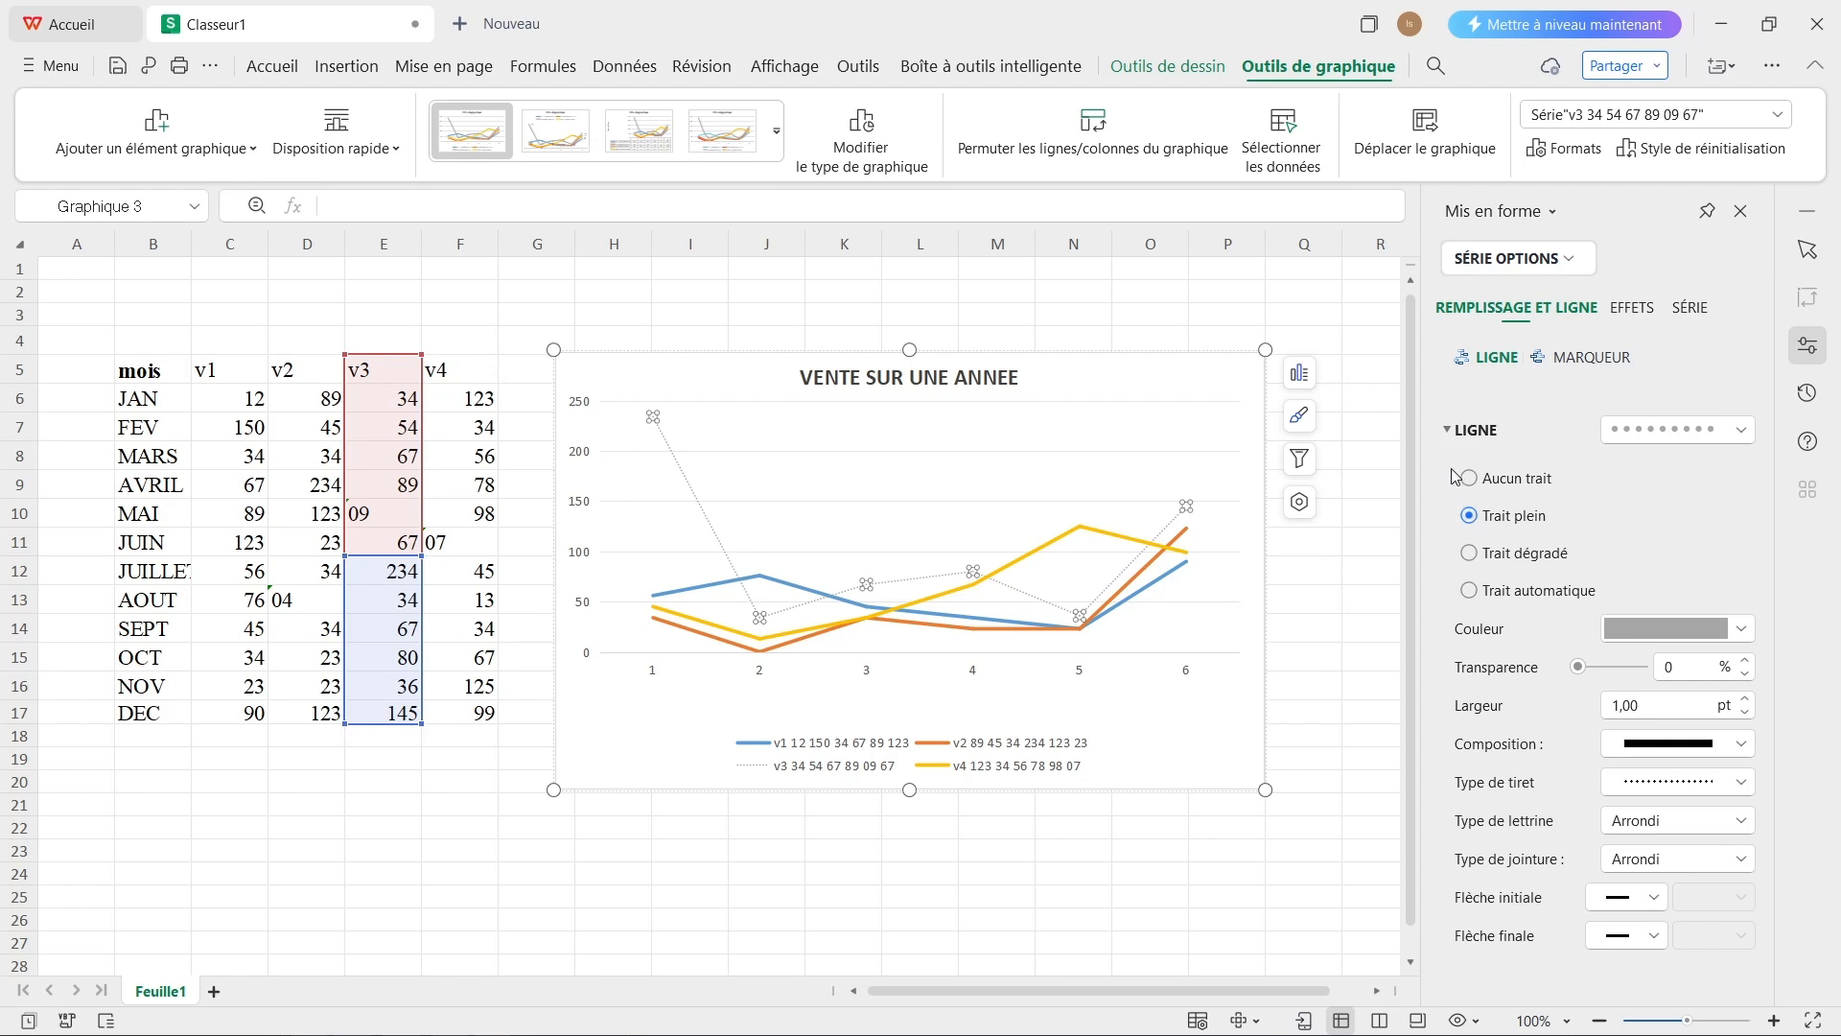
pyautogui.click(1472, 554)
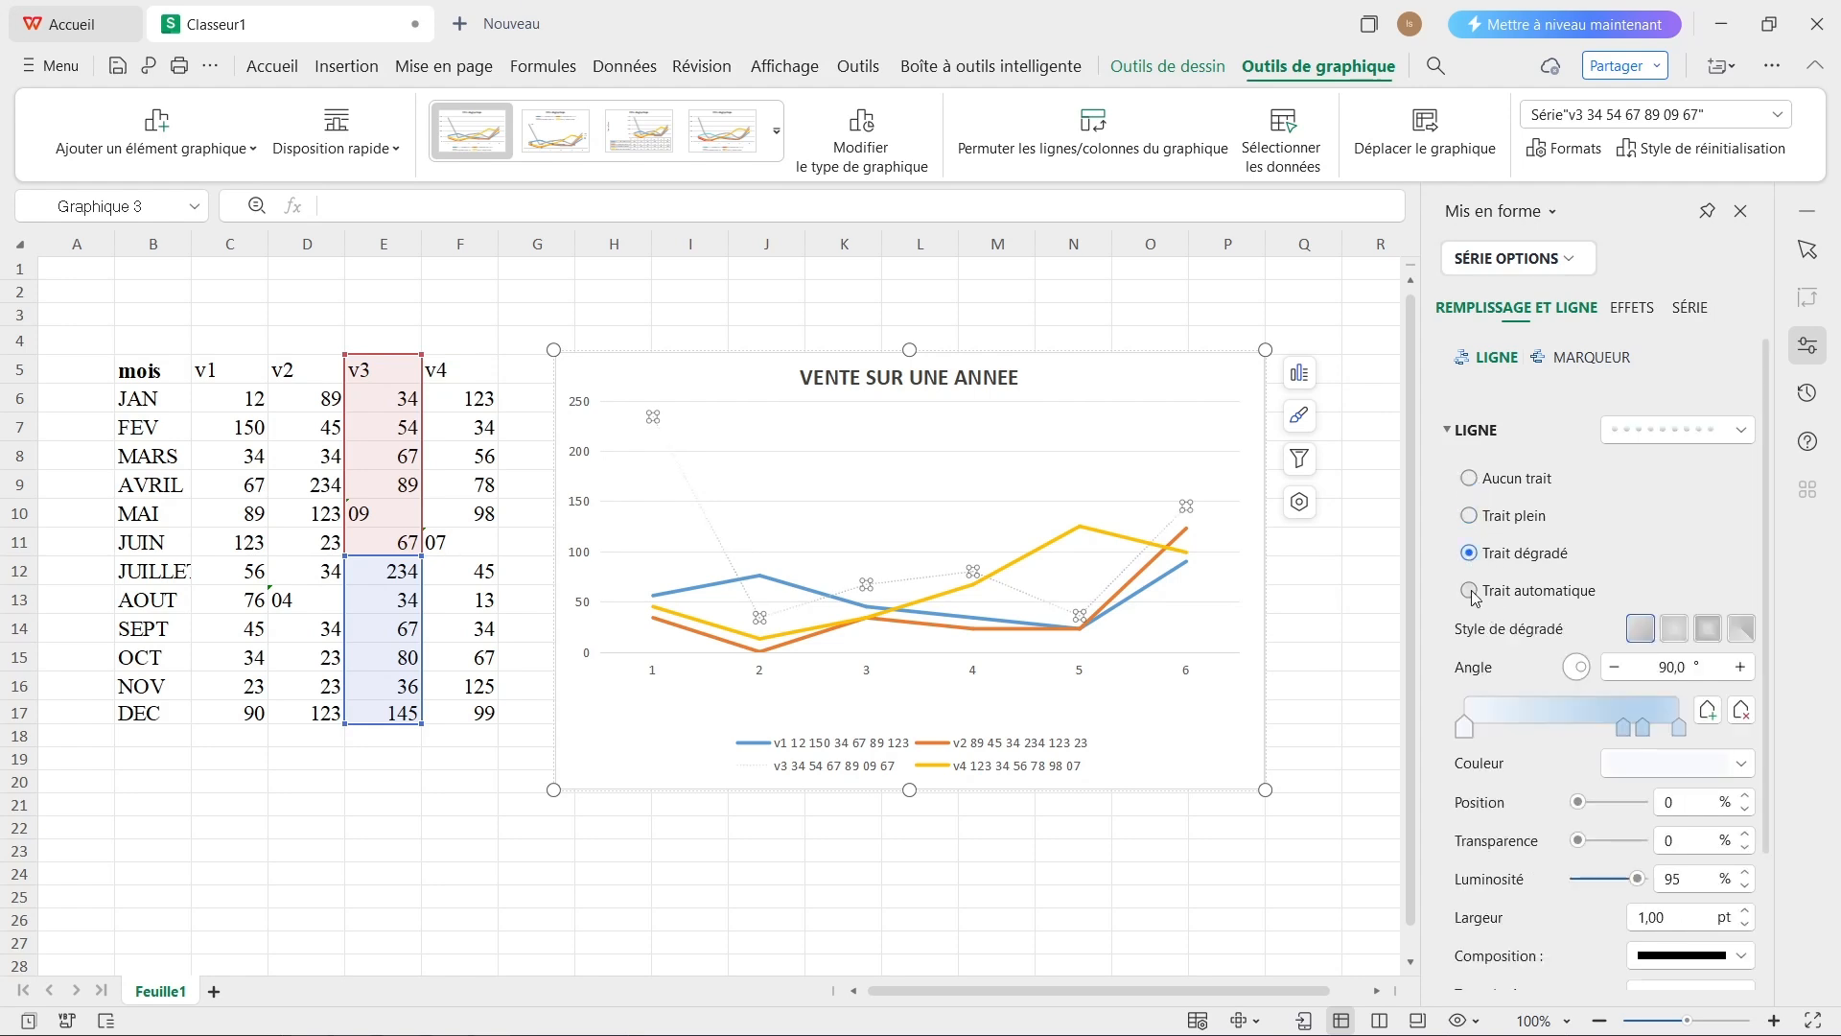
pyautogui.click(1470, 590)
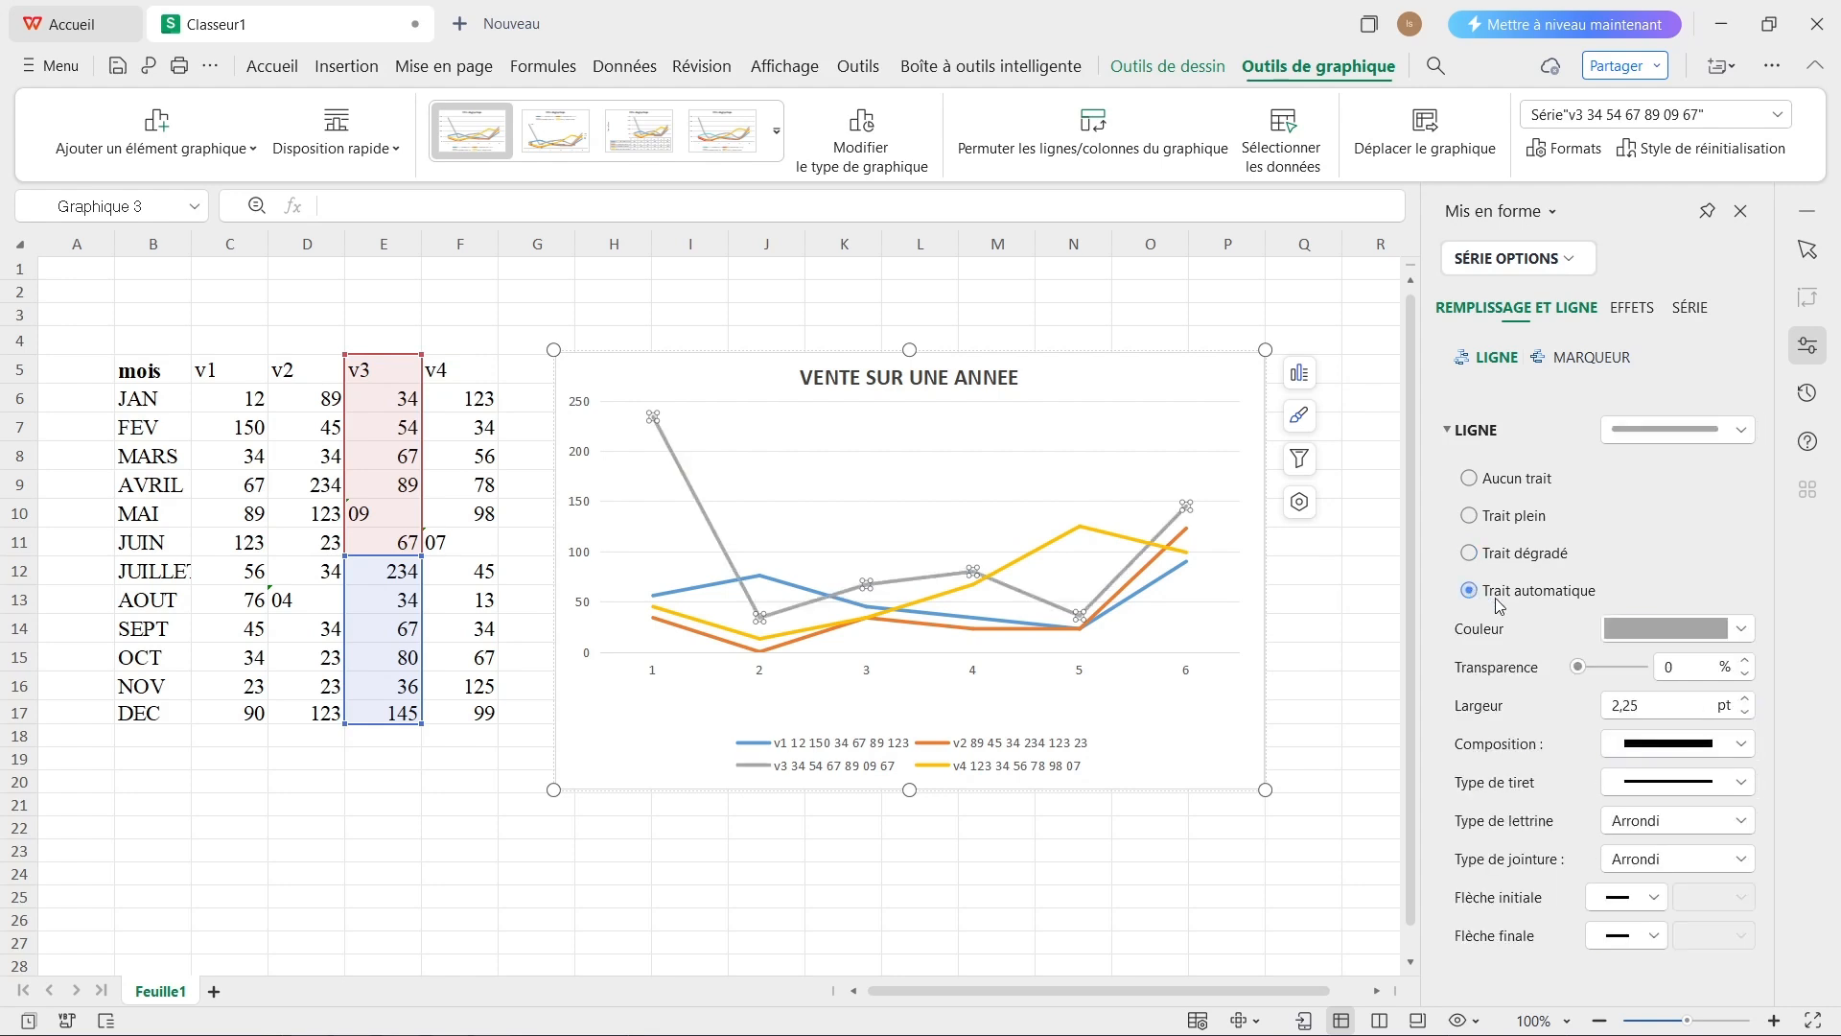
# Recolour the v3 series line black with 0% transparency and close the formatting settings
pyautogui.click(1742, 633)
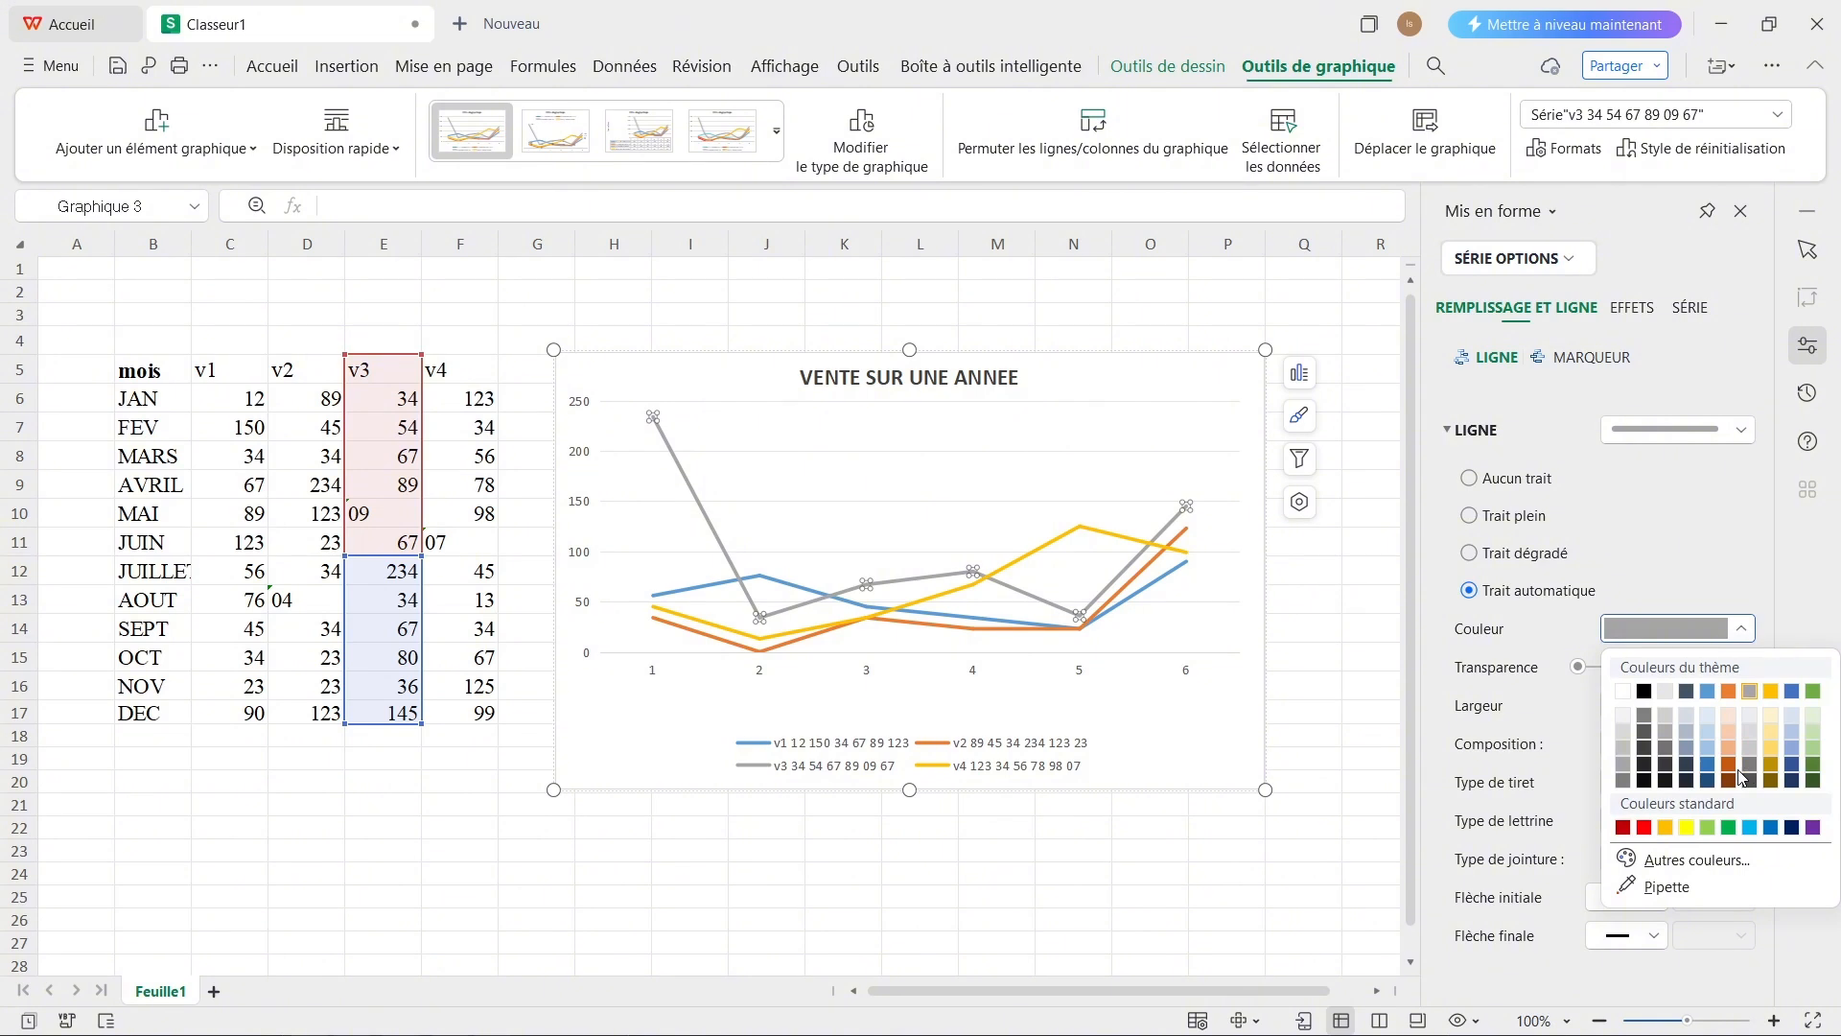
pyautogui.click(1643, 690)
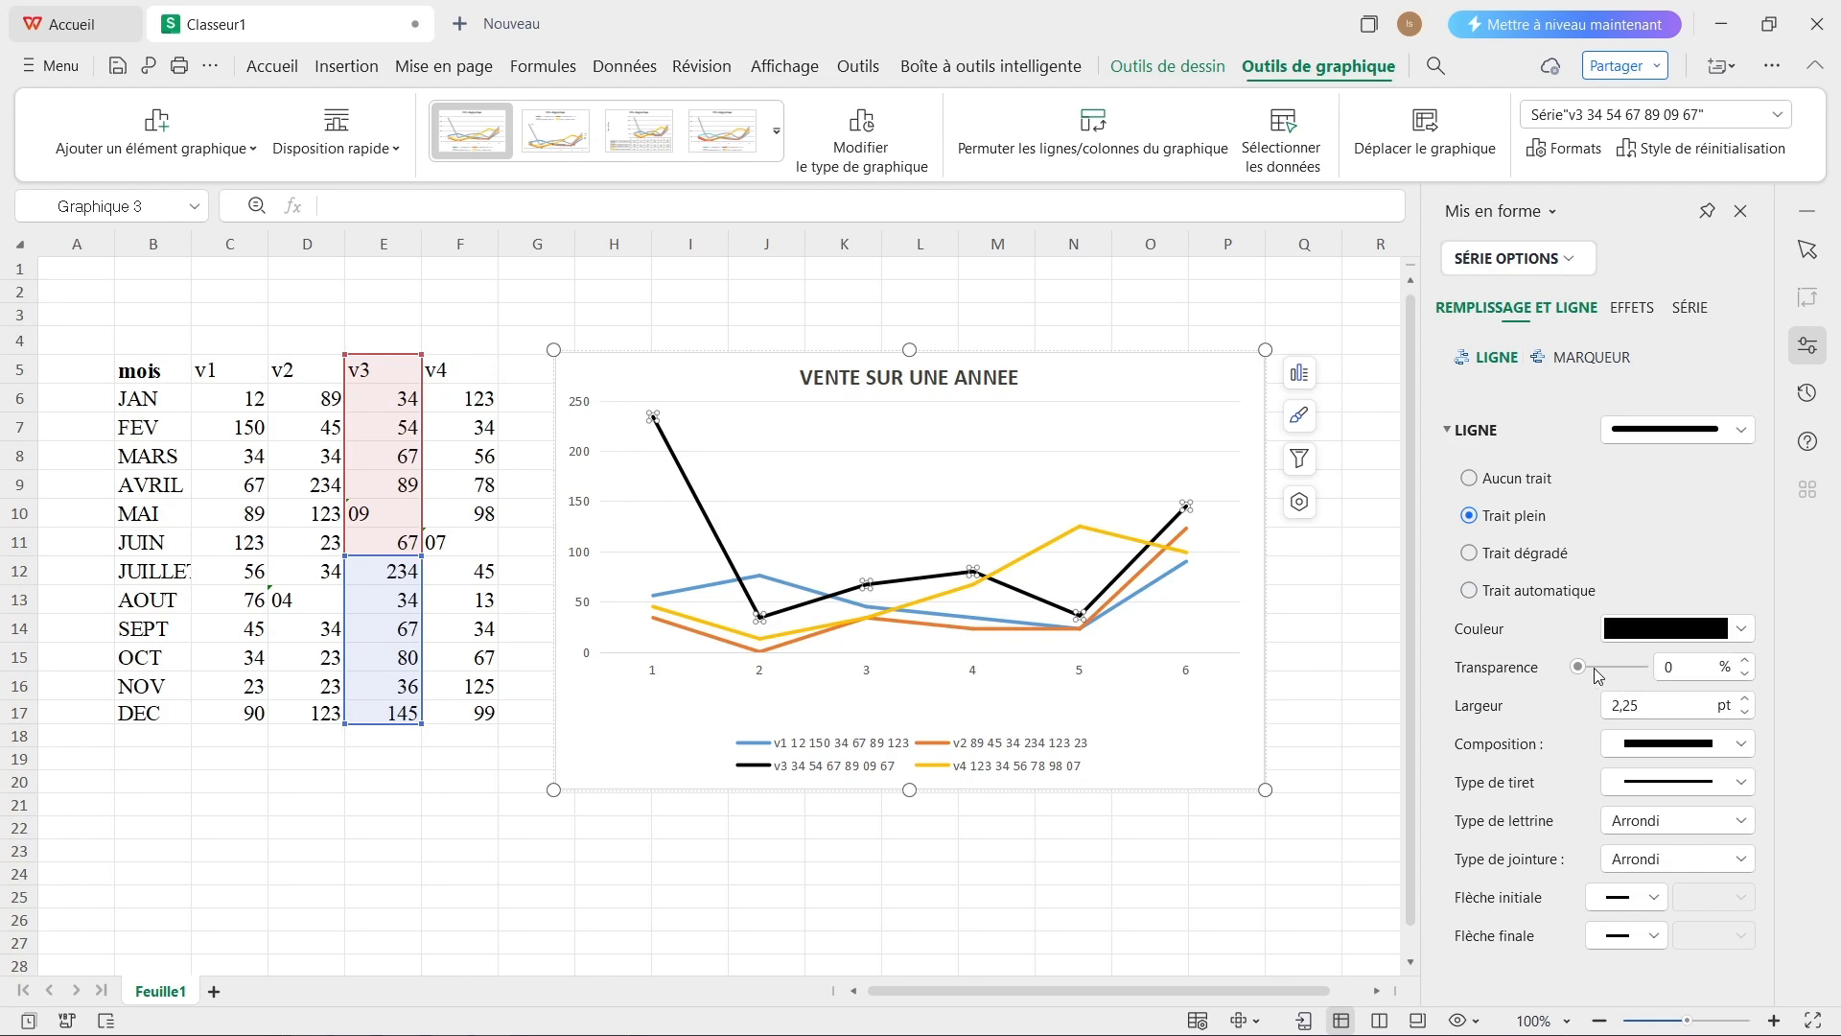
pyautogui.moveTo(1580, 669); pyautogui.dragTo(1627, 673)
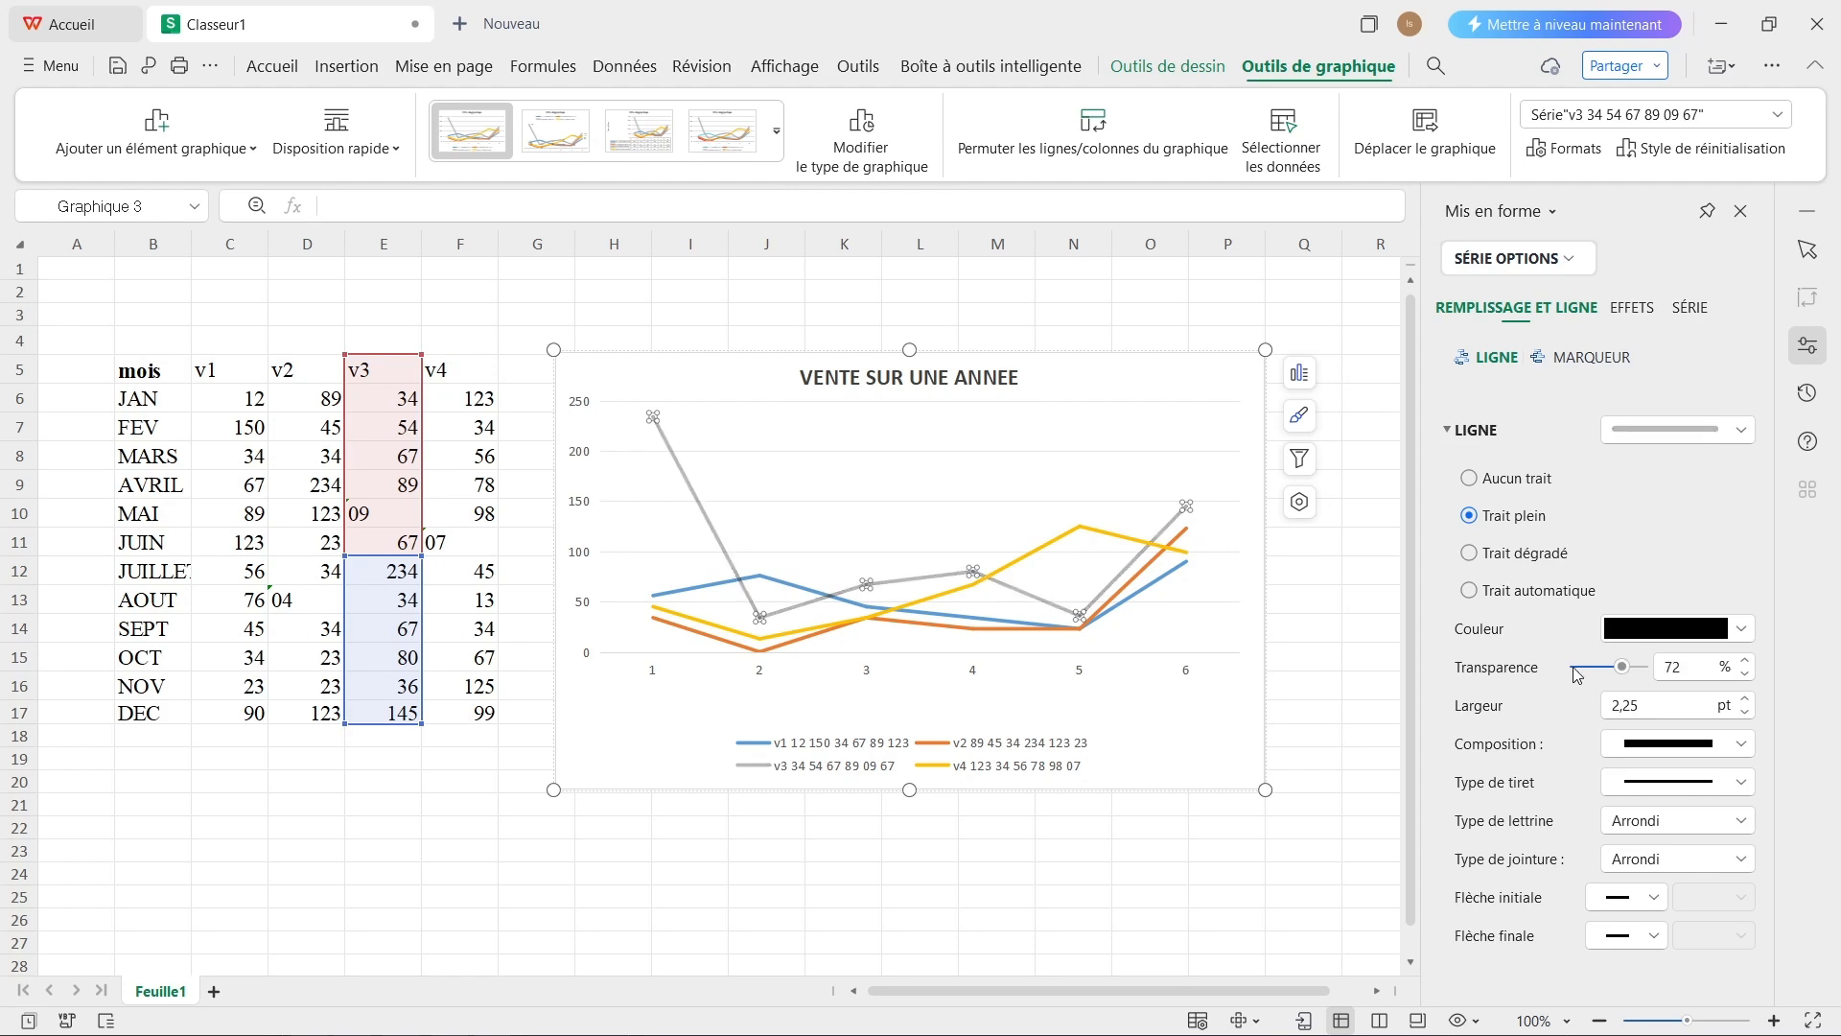
pyautogui.click(1576, 674)
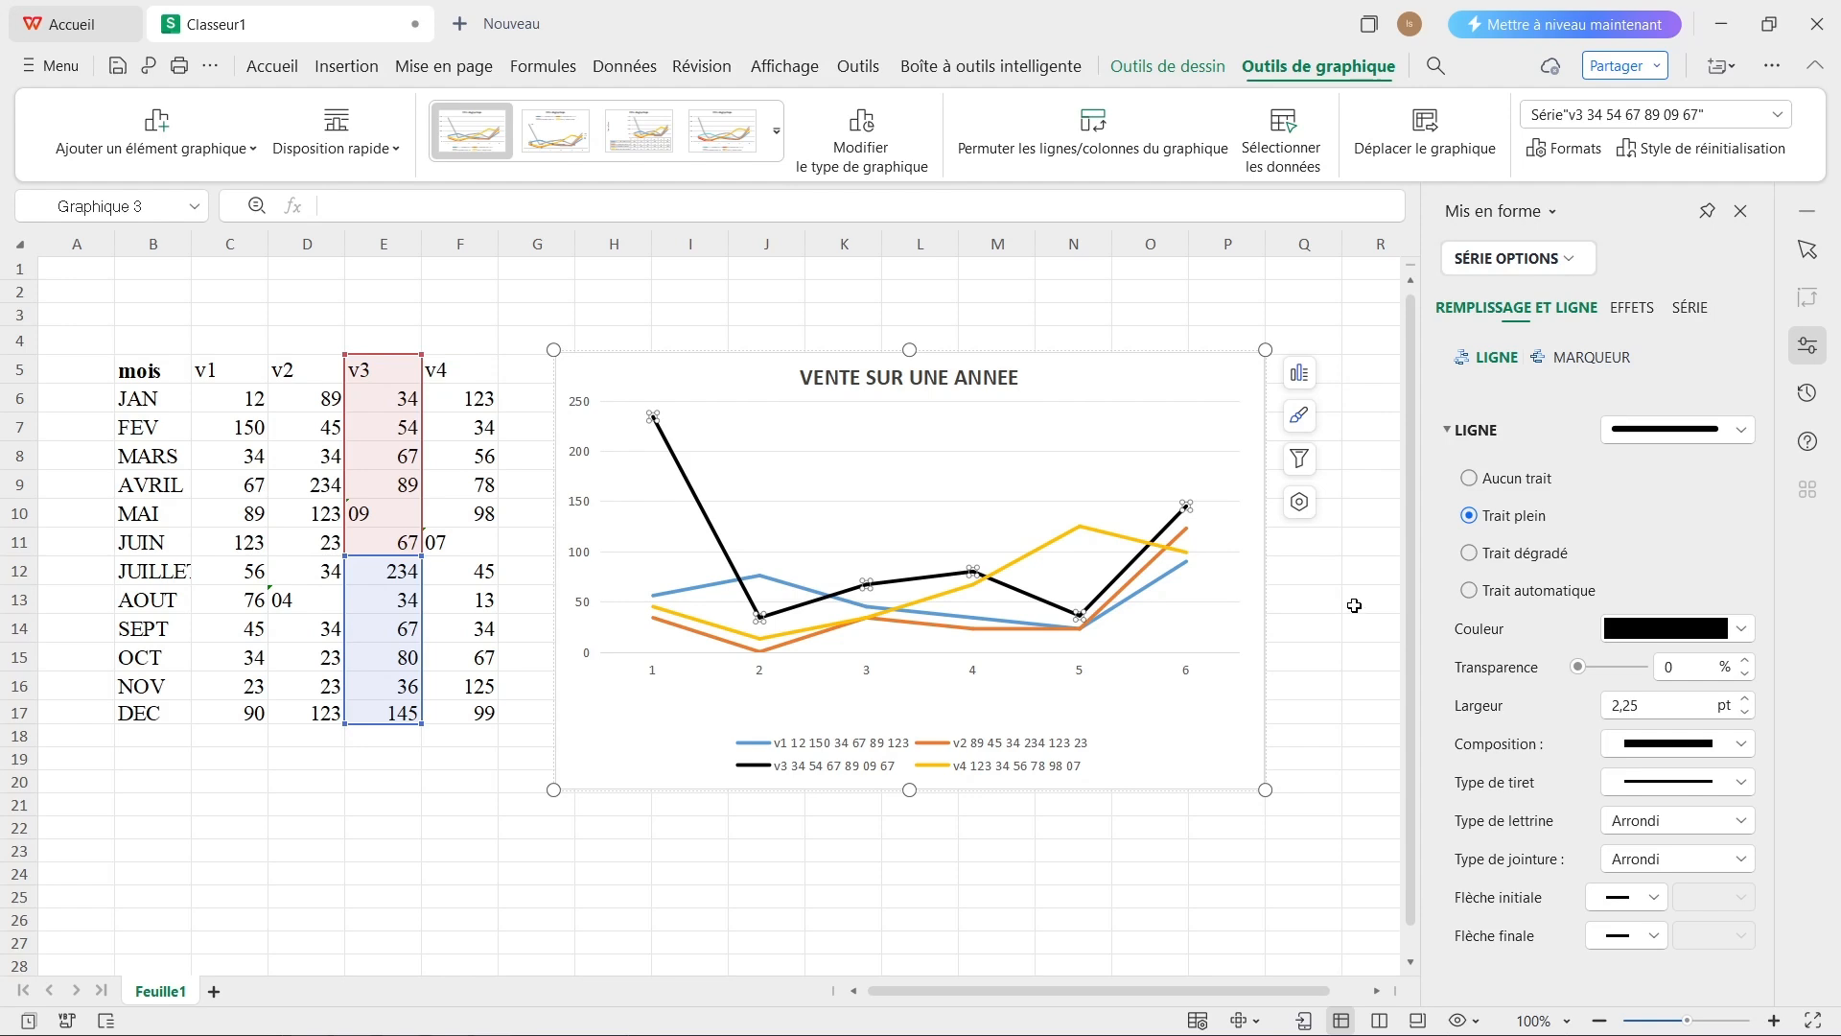
pyautogui.click(1315, 572)
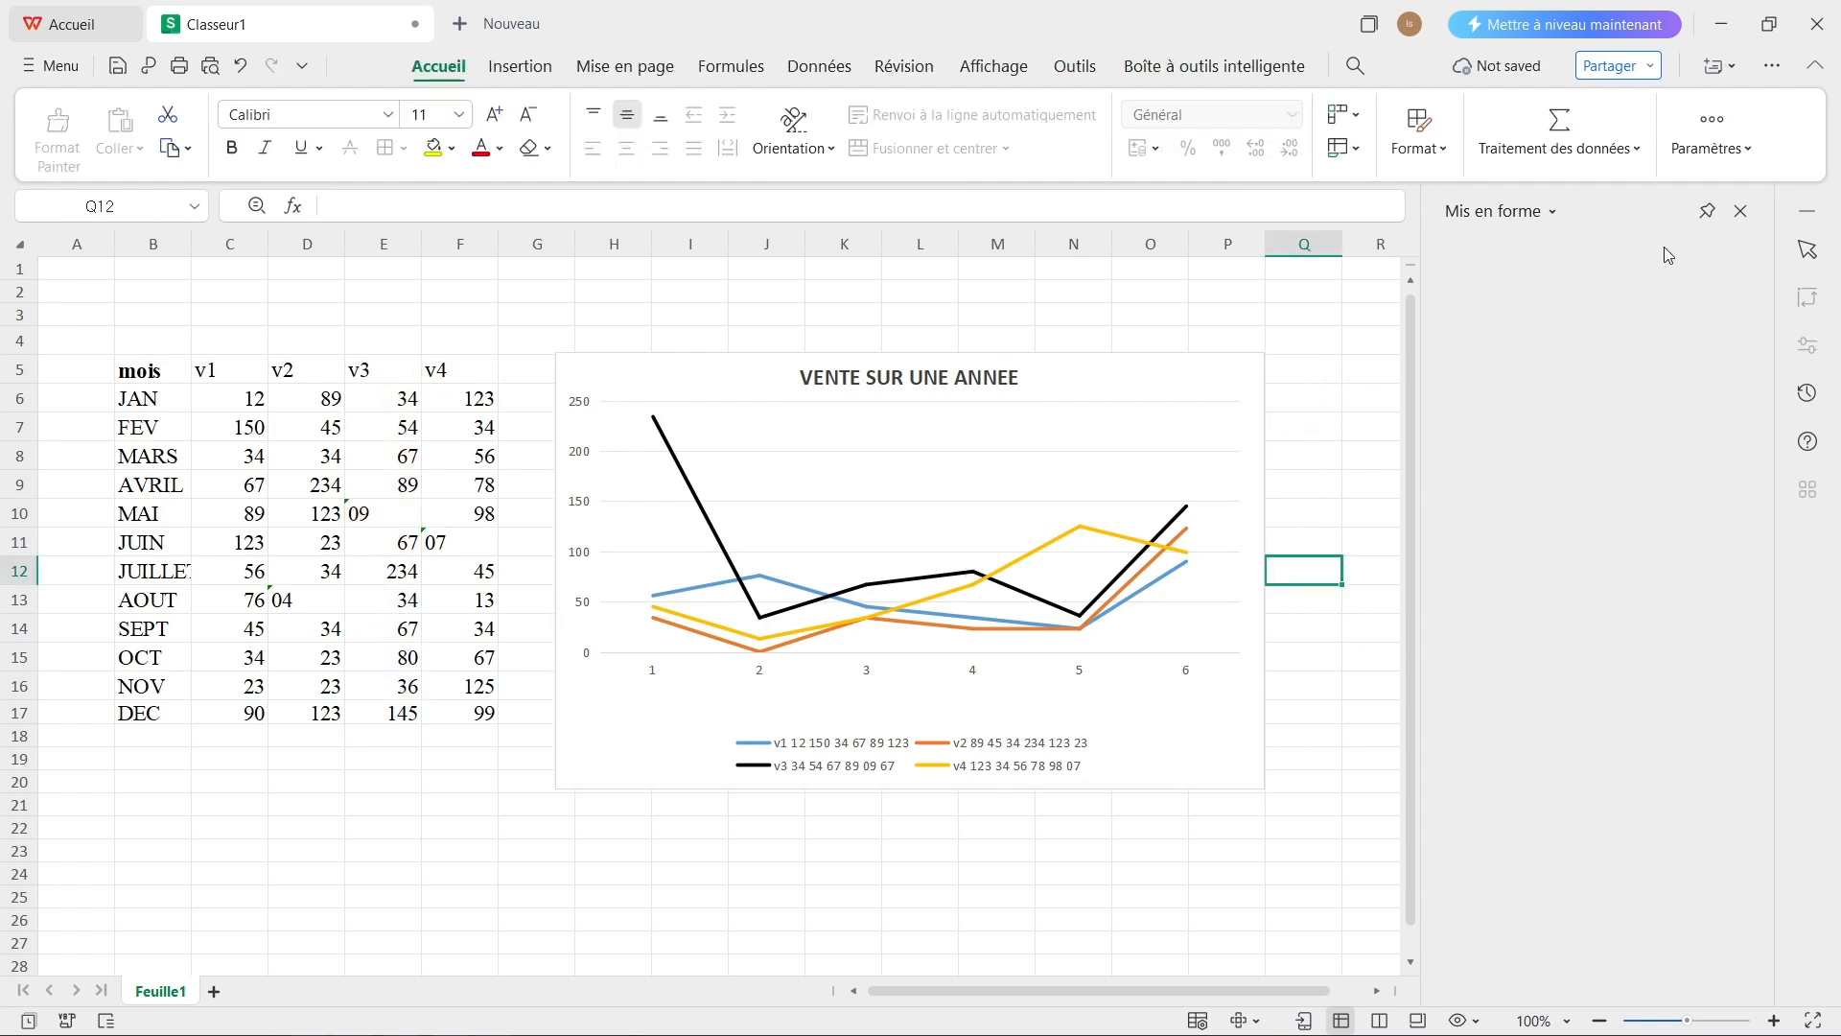
pyautogui.click(1740, 212)
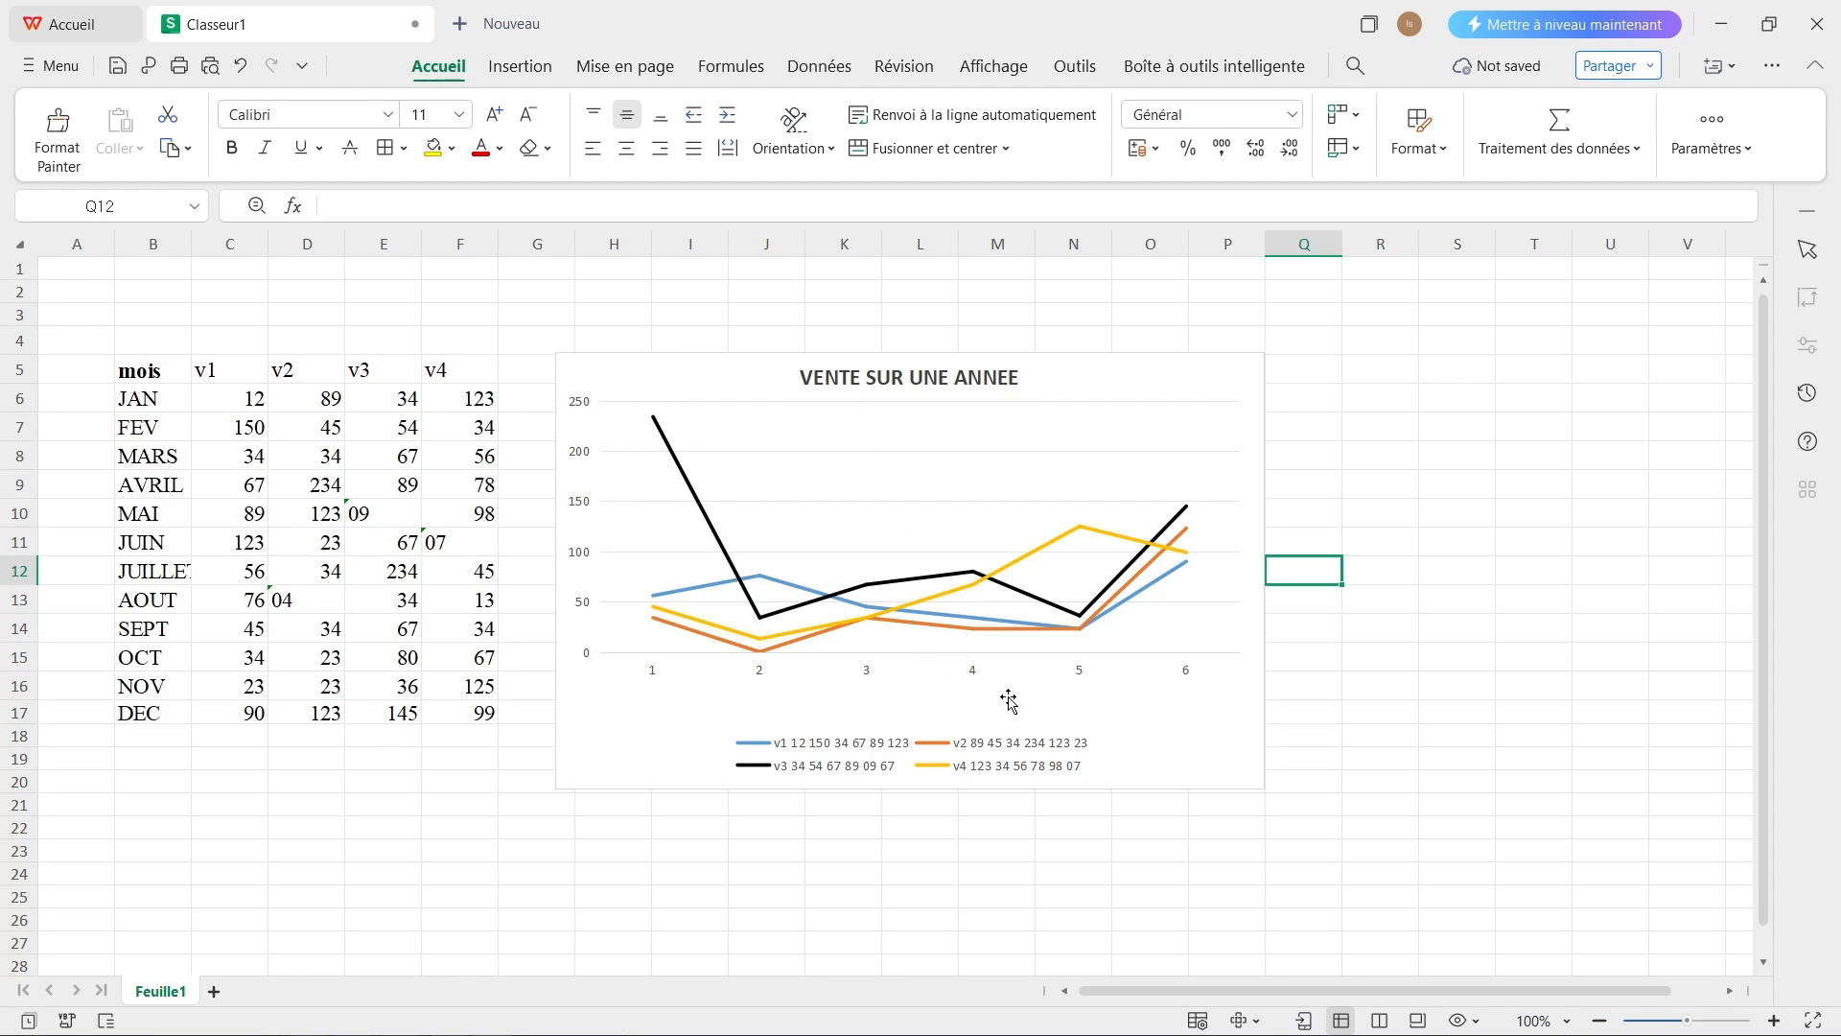
# Delete the orange v2 series from the line chart
pyautogui.click(690, 634)
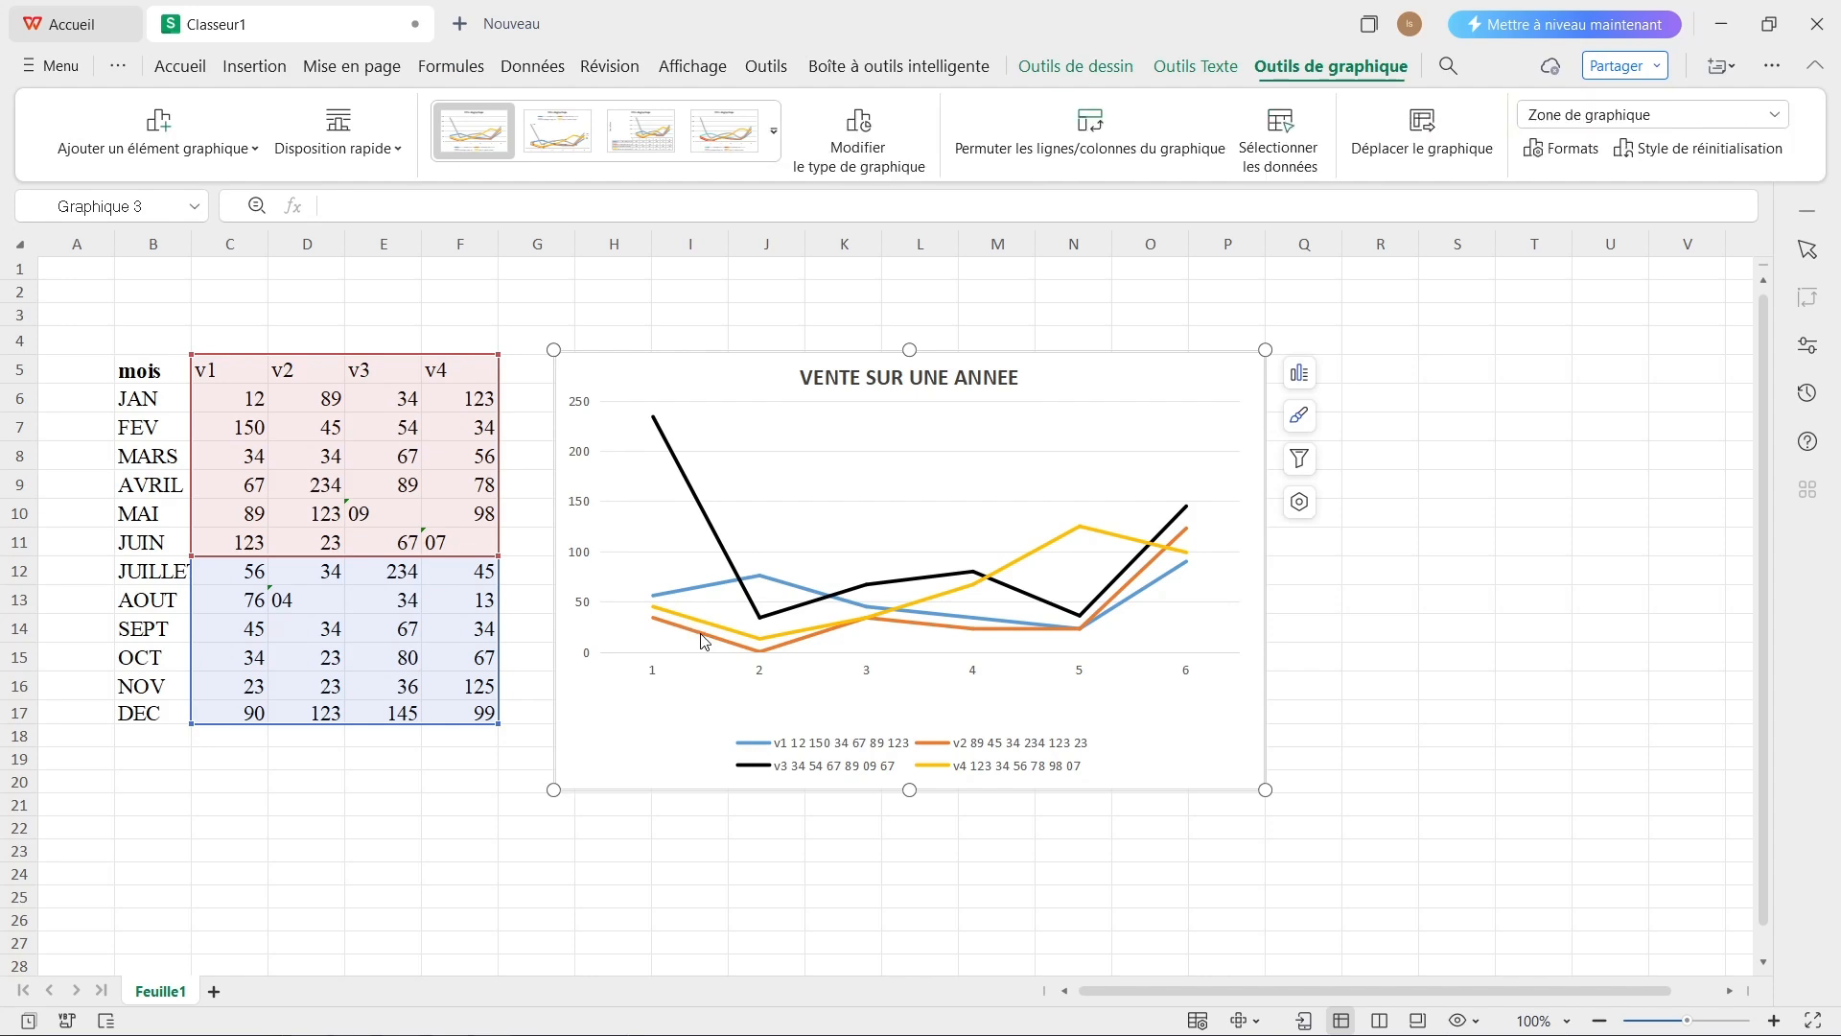
pyautogui.click(705, 637)
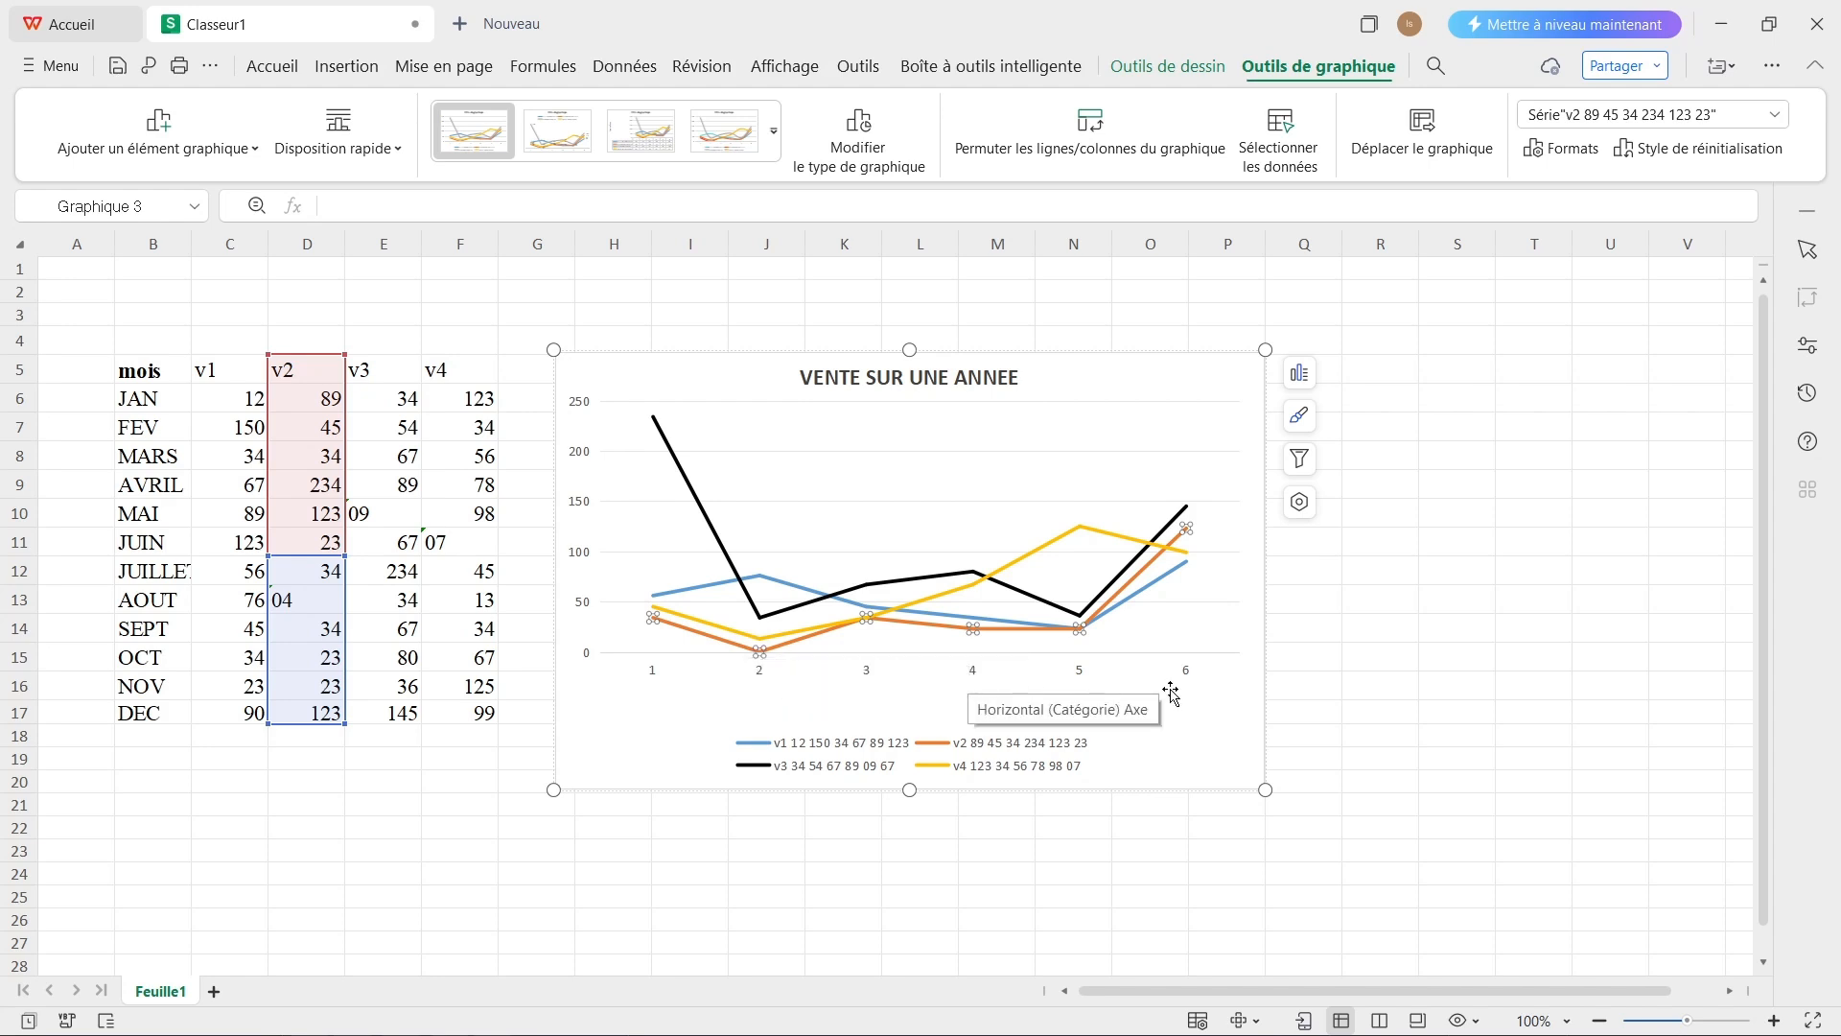
pyautogui.rightClick(731, 645)
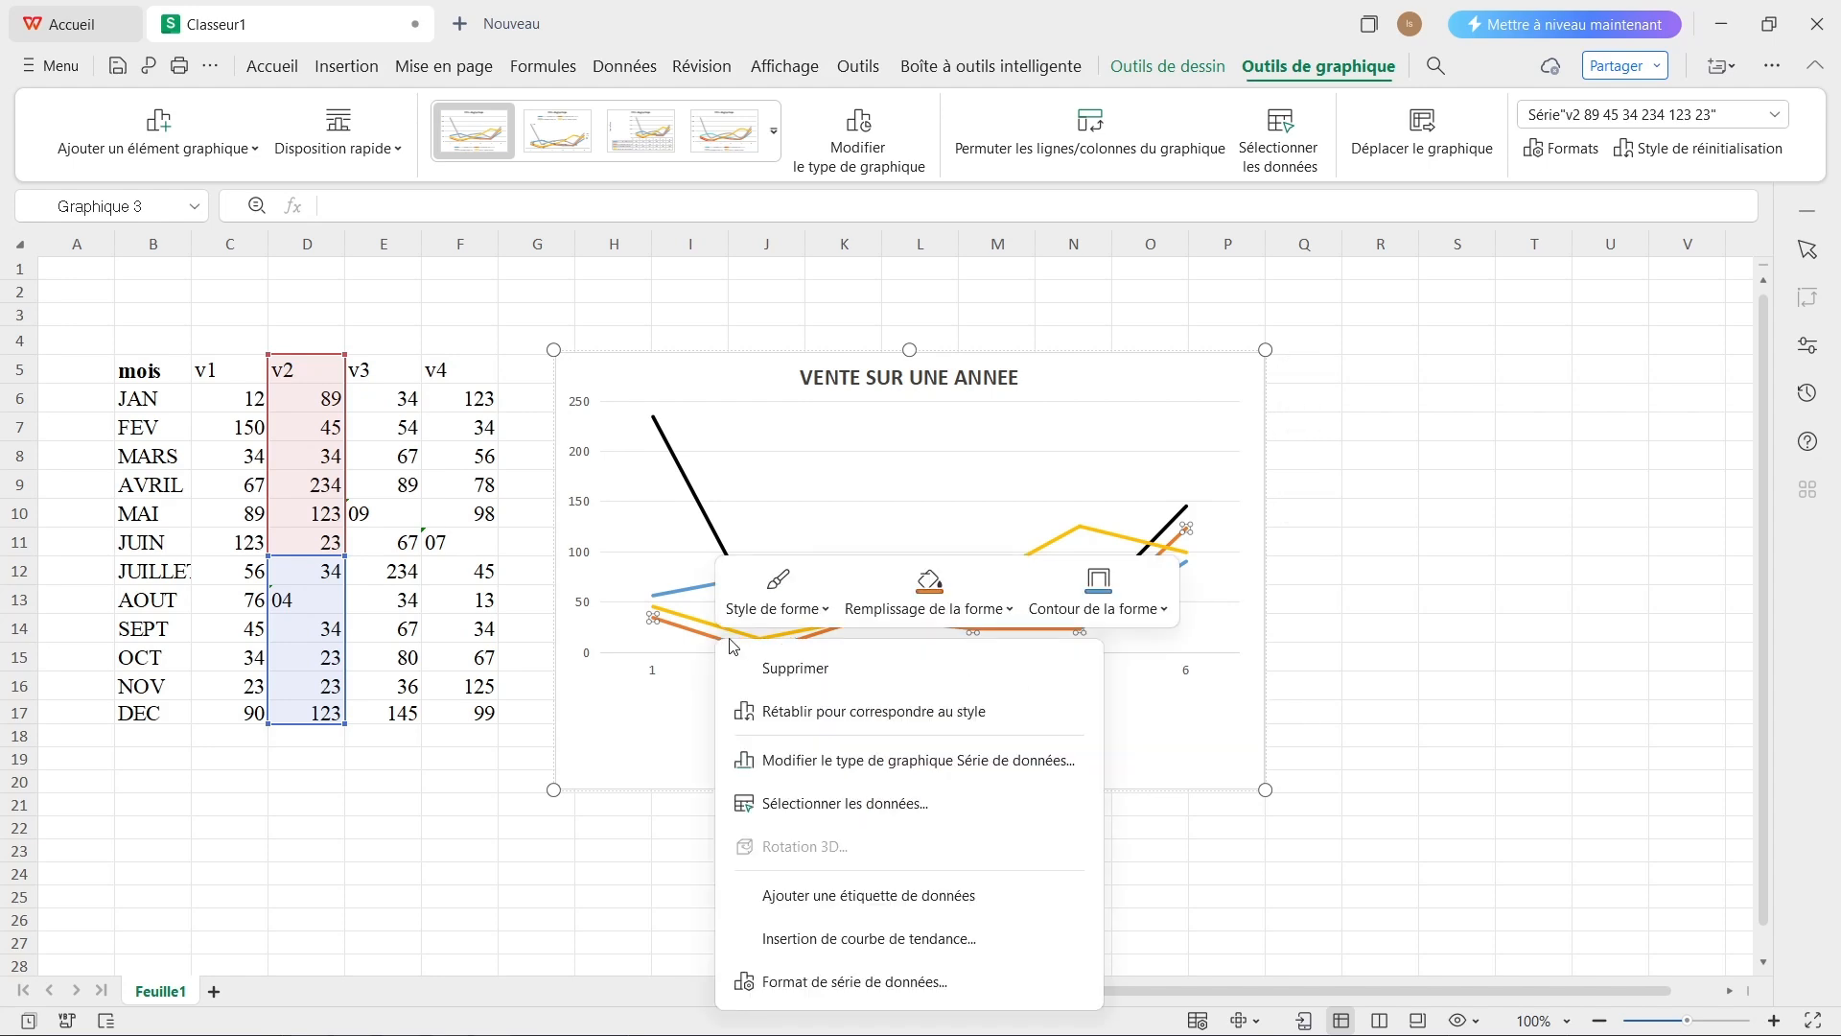
pyautogui.click(805, 677)
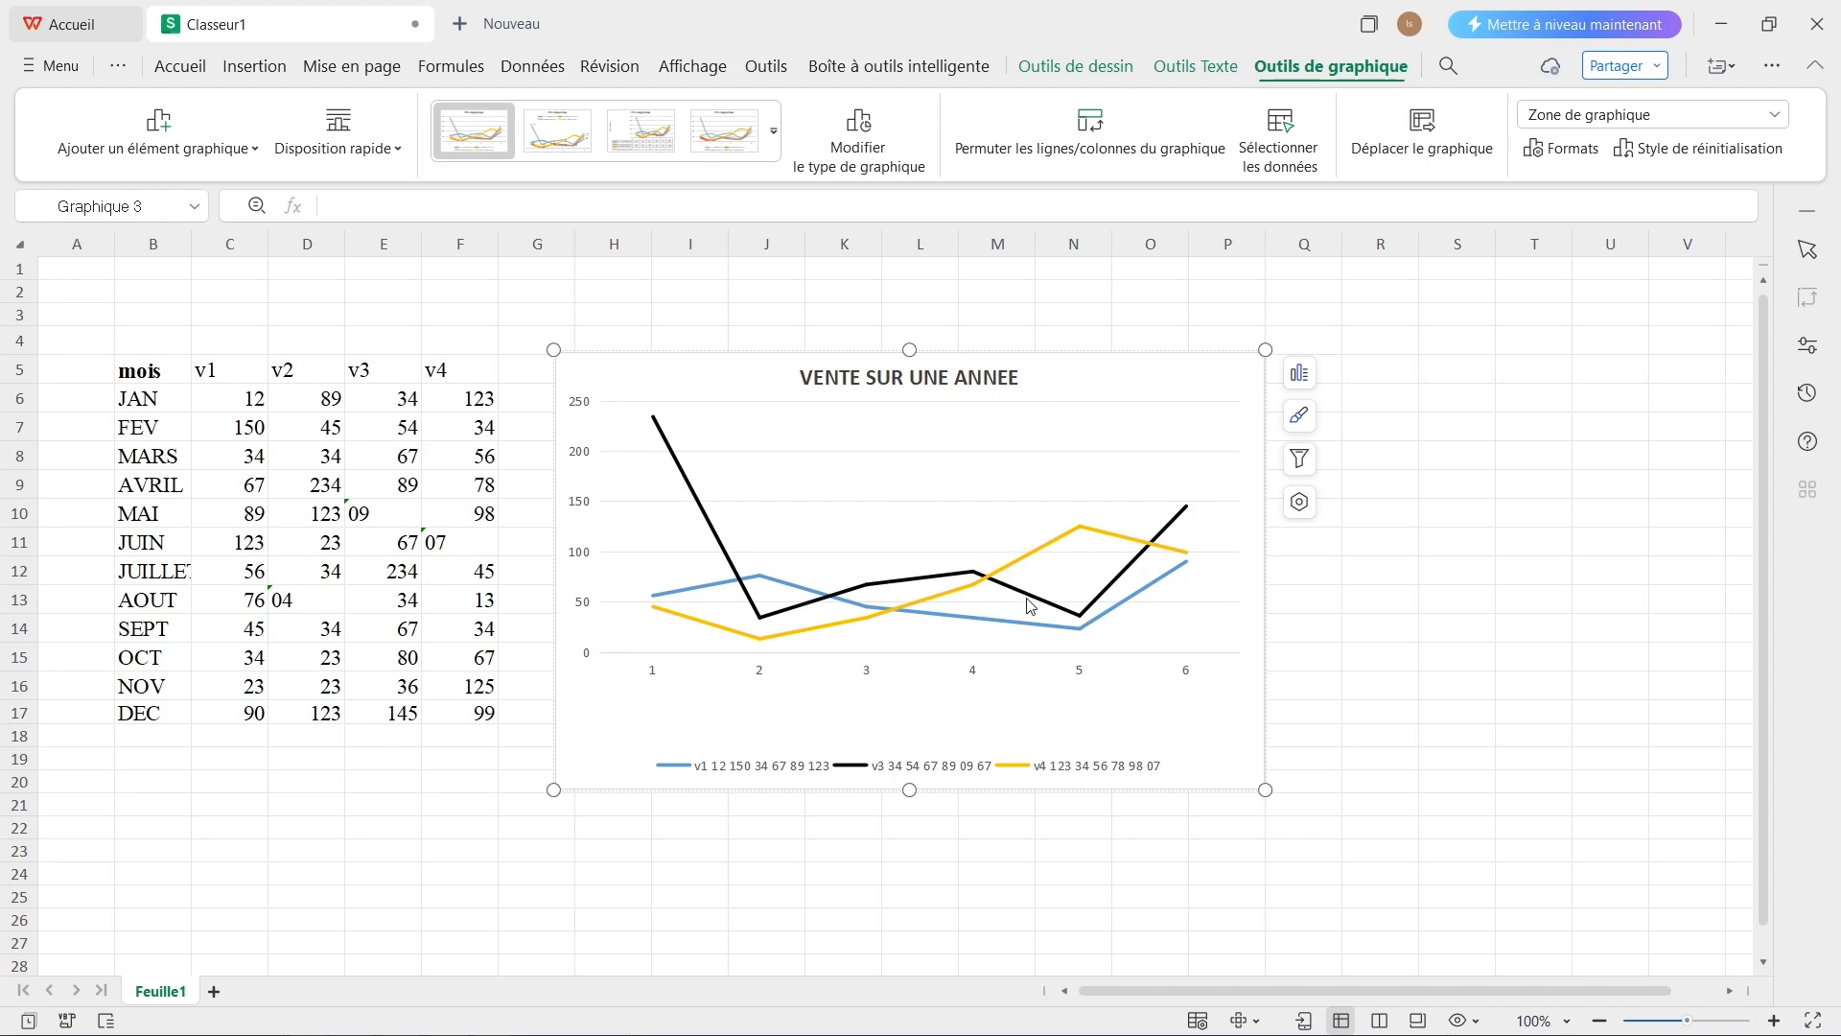
# Start sharing the workbook, save it to the Desktop as "VENTE ANNUEL" in xlsx format, and dismiss the sharing options
pyautogui.click(1623, 67)
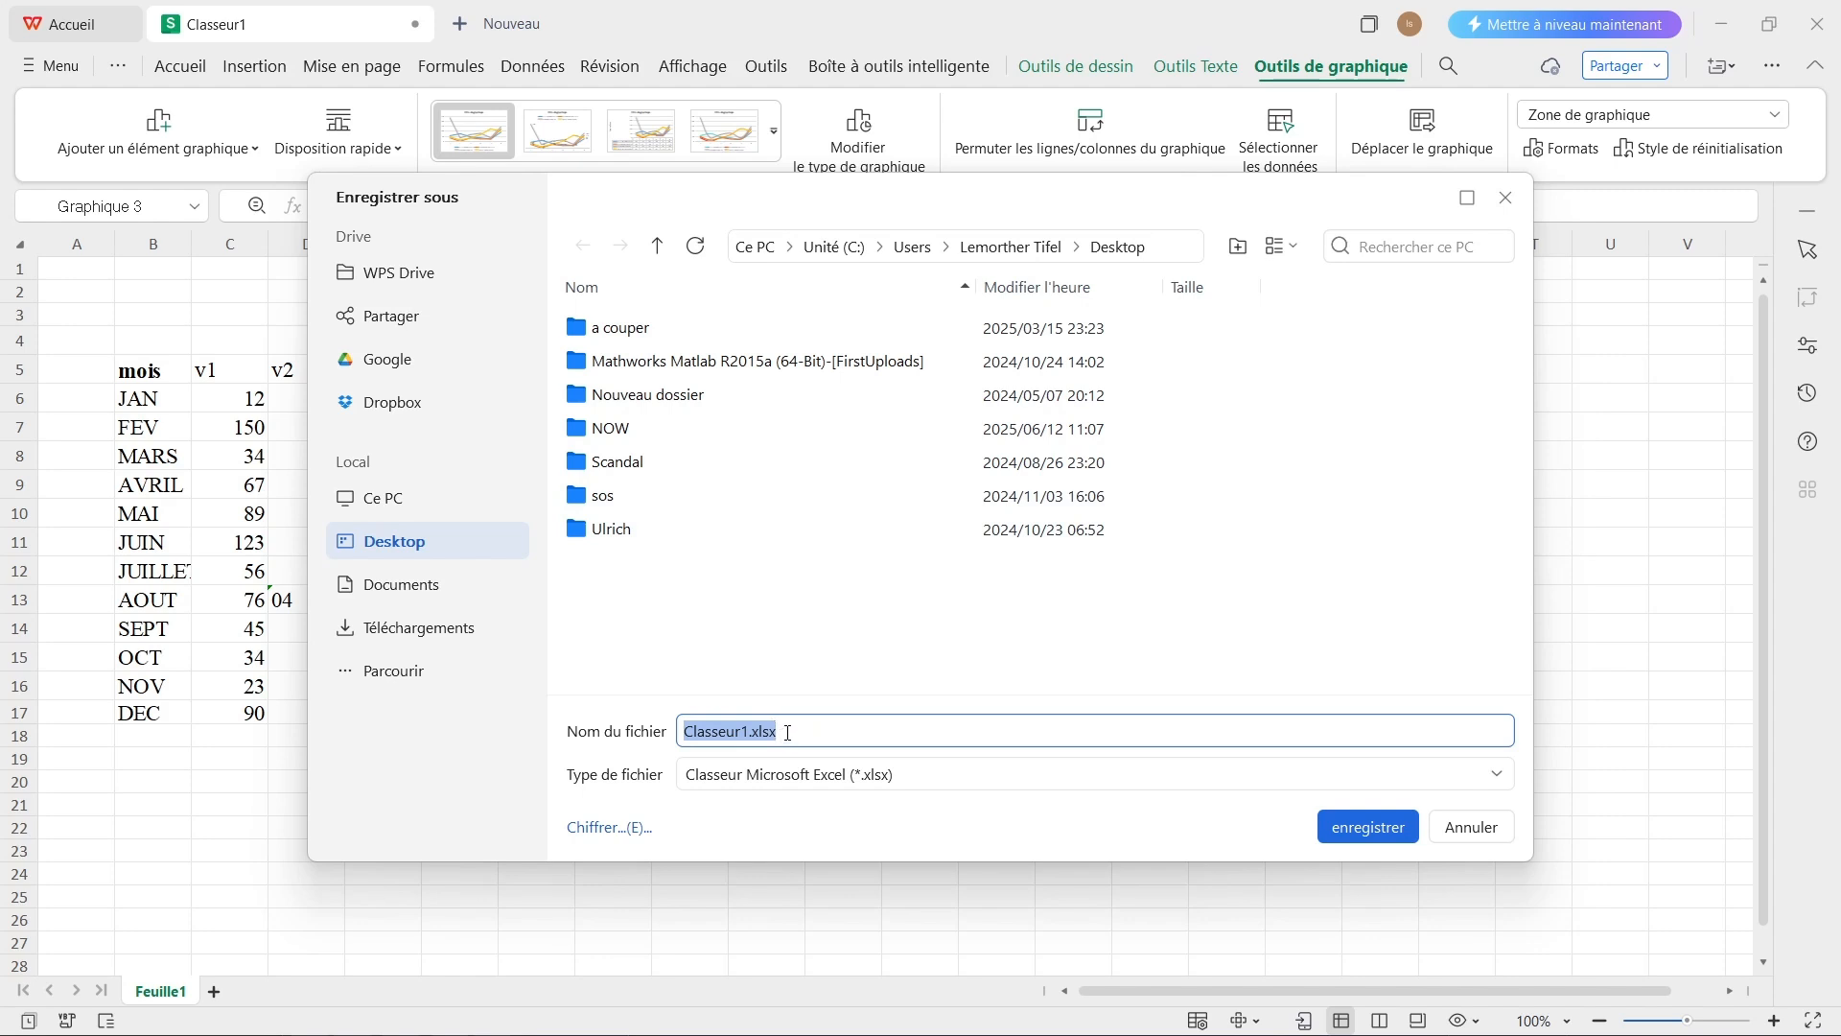
pyautogui.write('VENT')
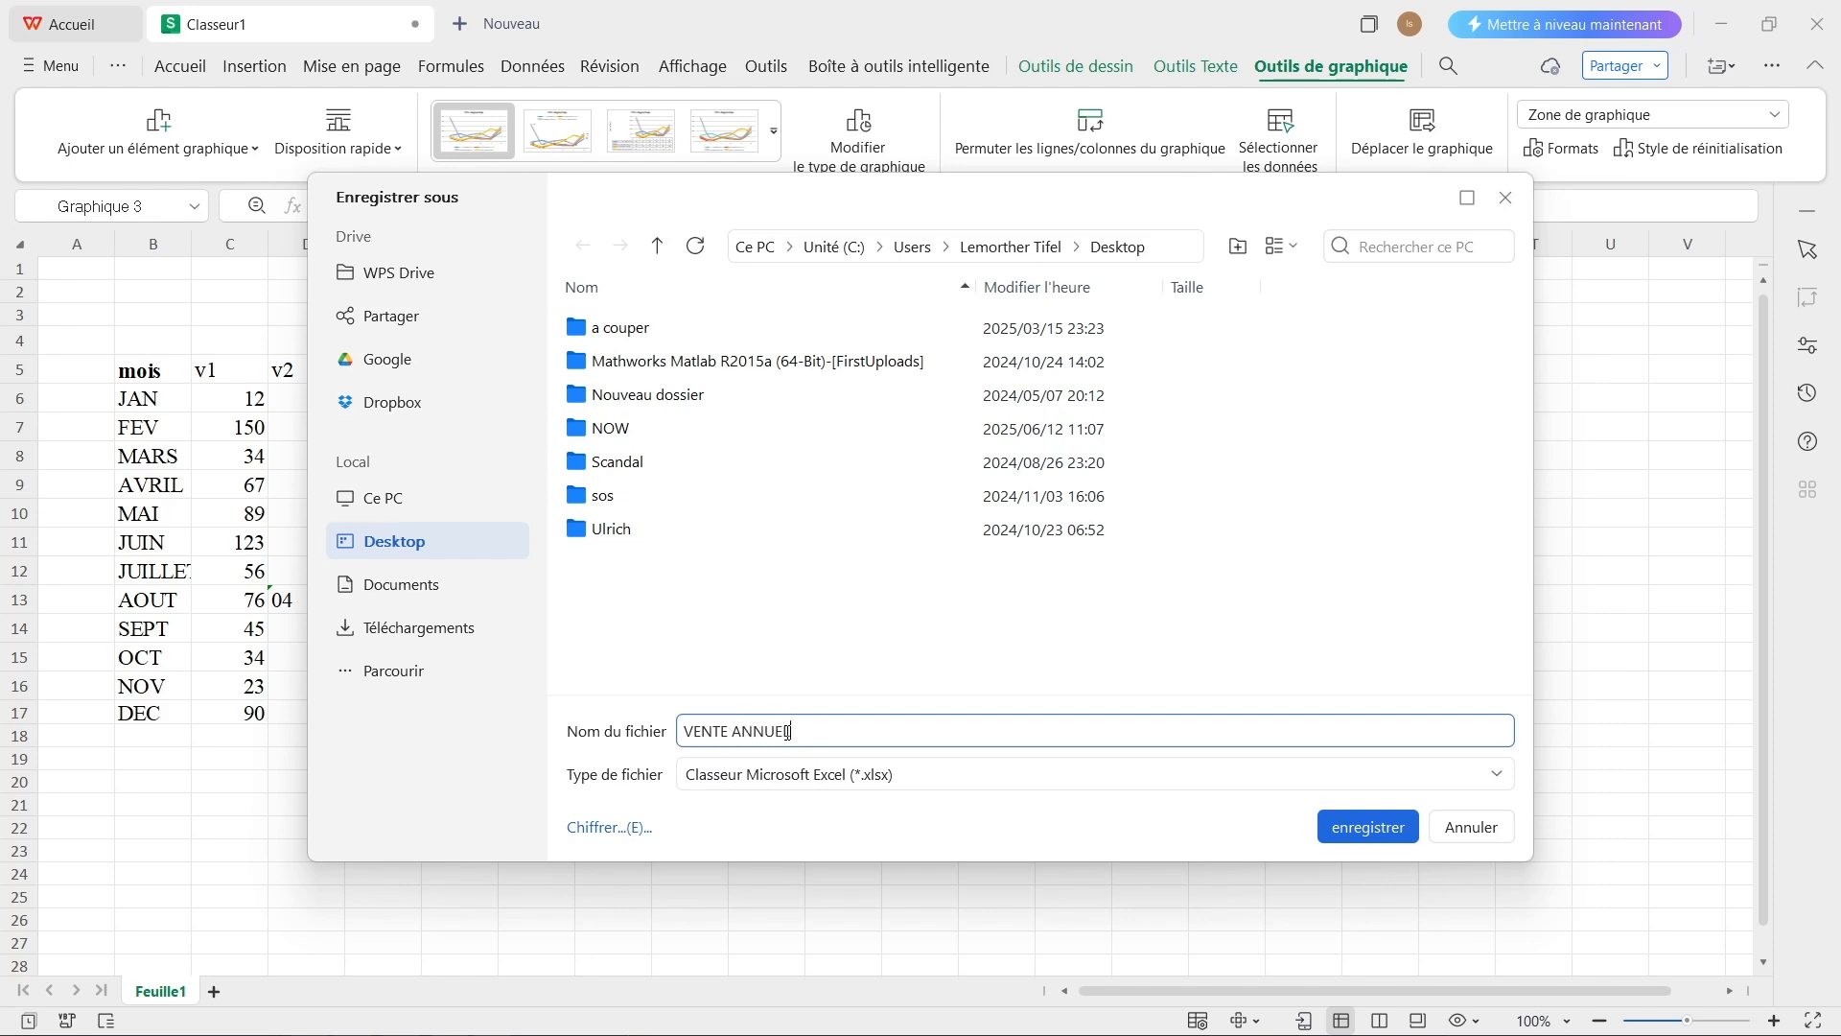
pyautogui.write('E ANNUEL')
pyautogui.click(1356, 825)
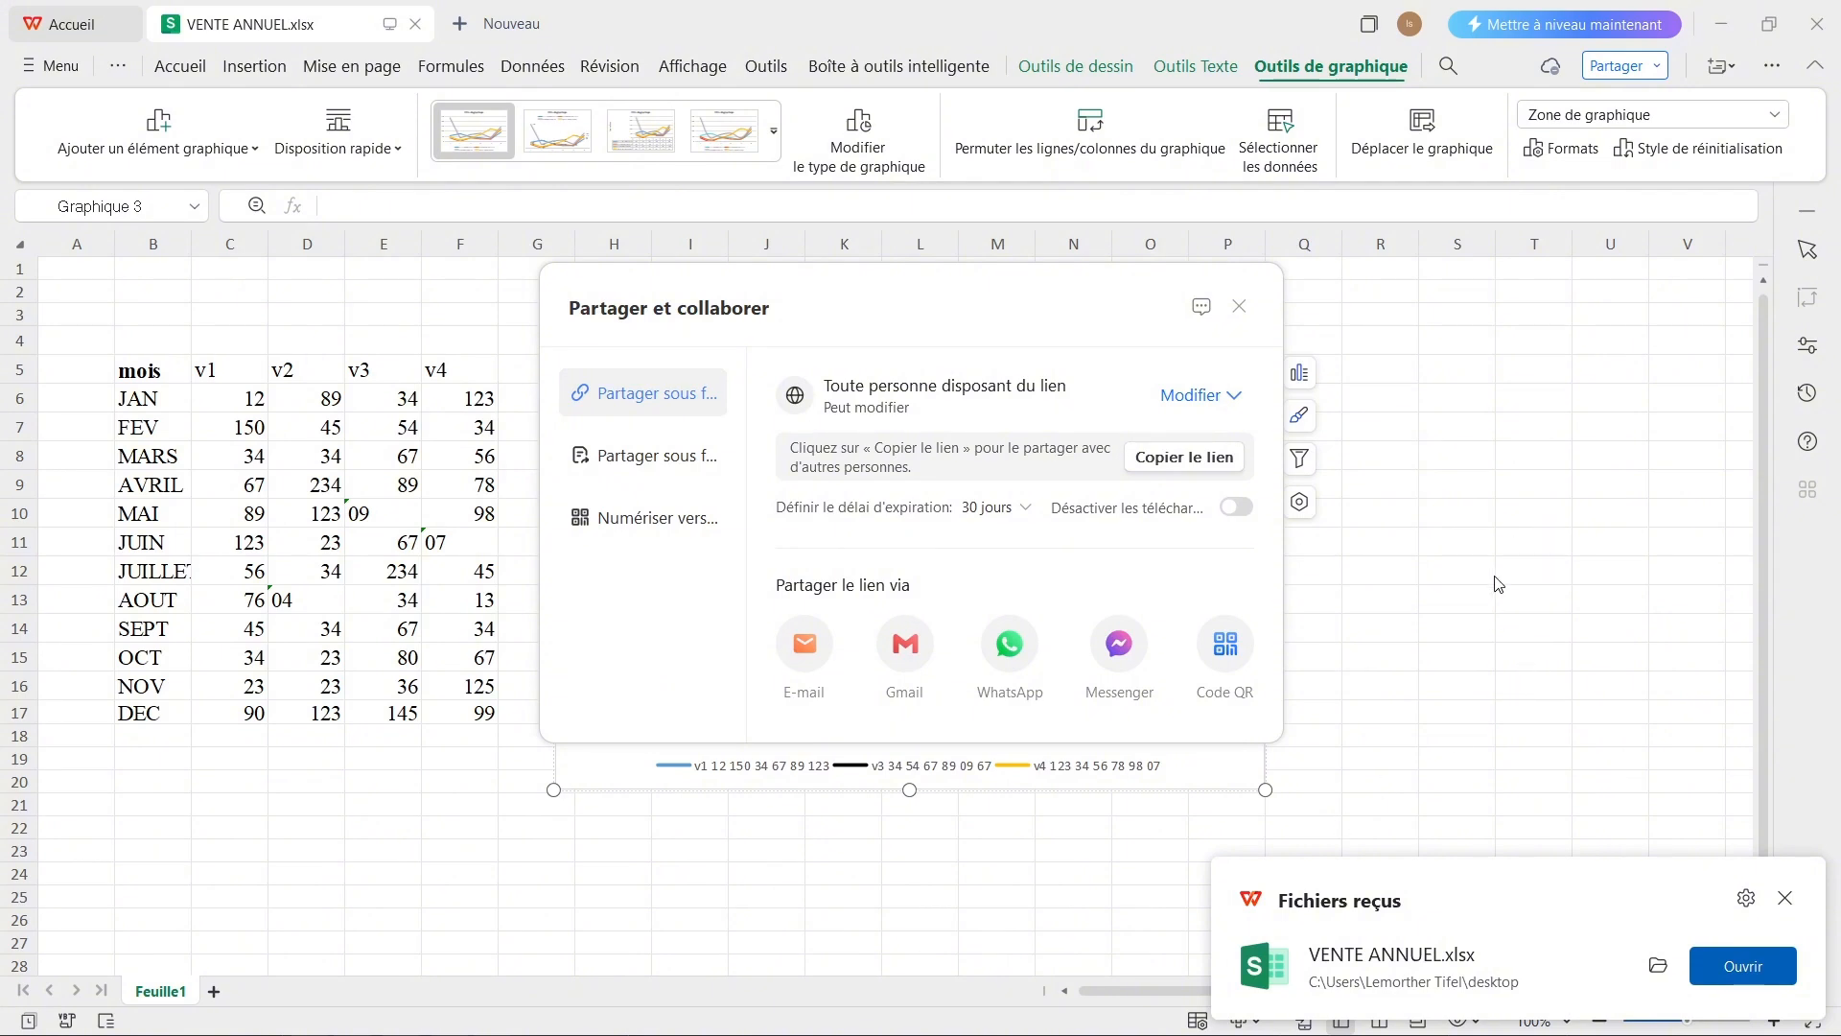
pyautogui.click(1239, 306)
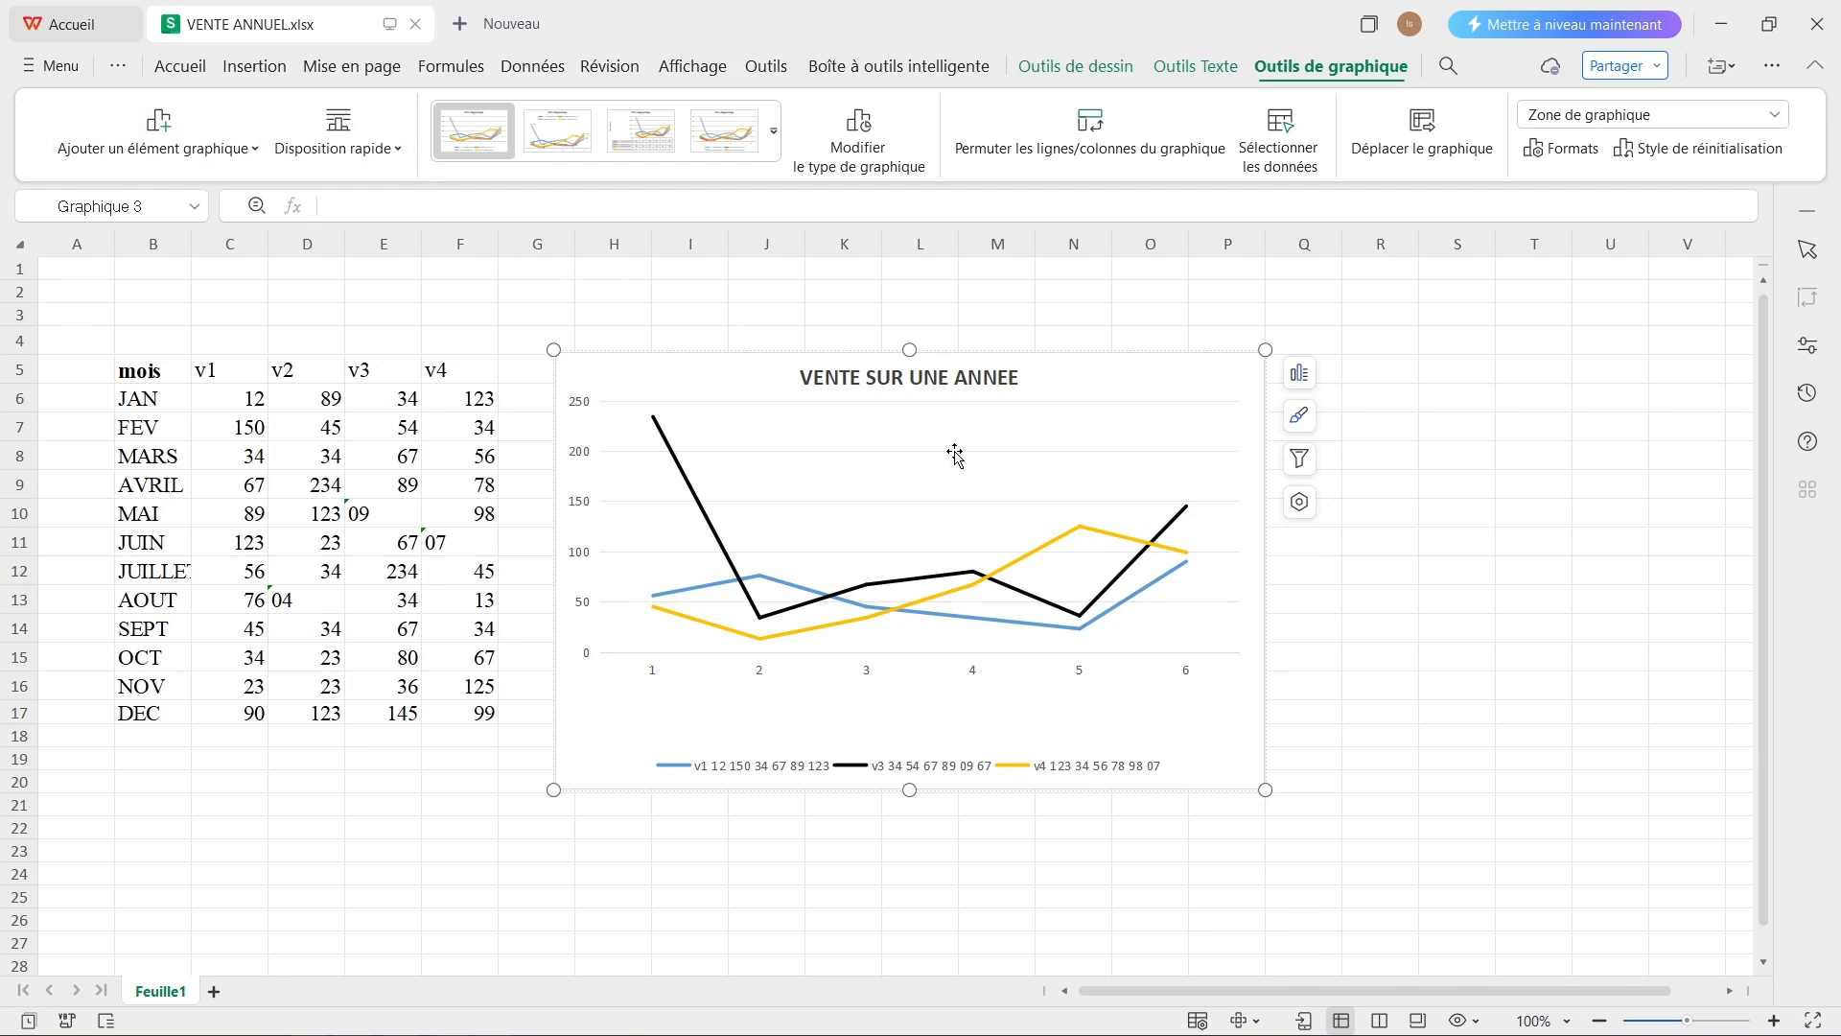
# Delete the line chart and insert a 100% stacked 2D bar chart from the v1 to v3 data in C5:E17
pyautogui.rightClick(1078, 393)
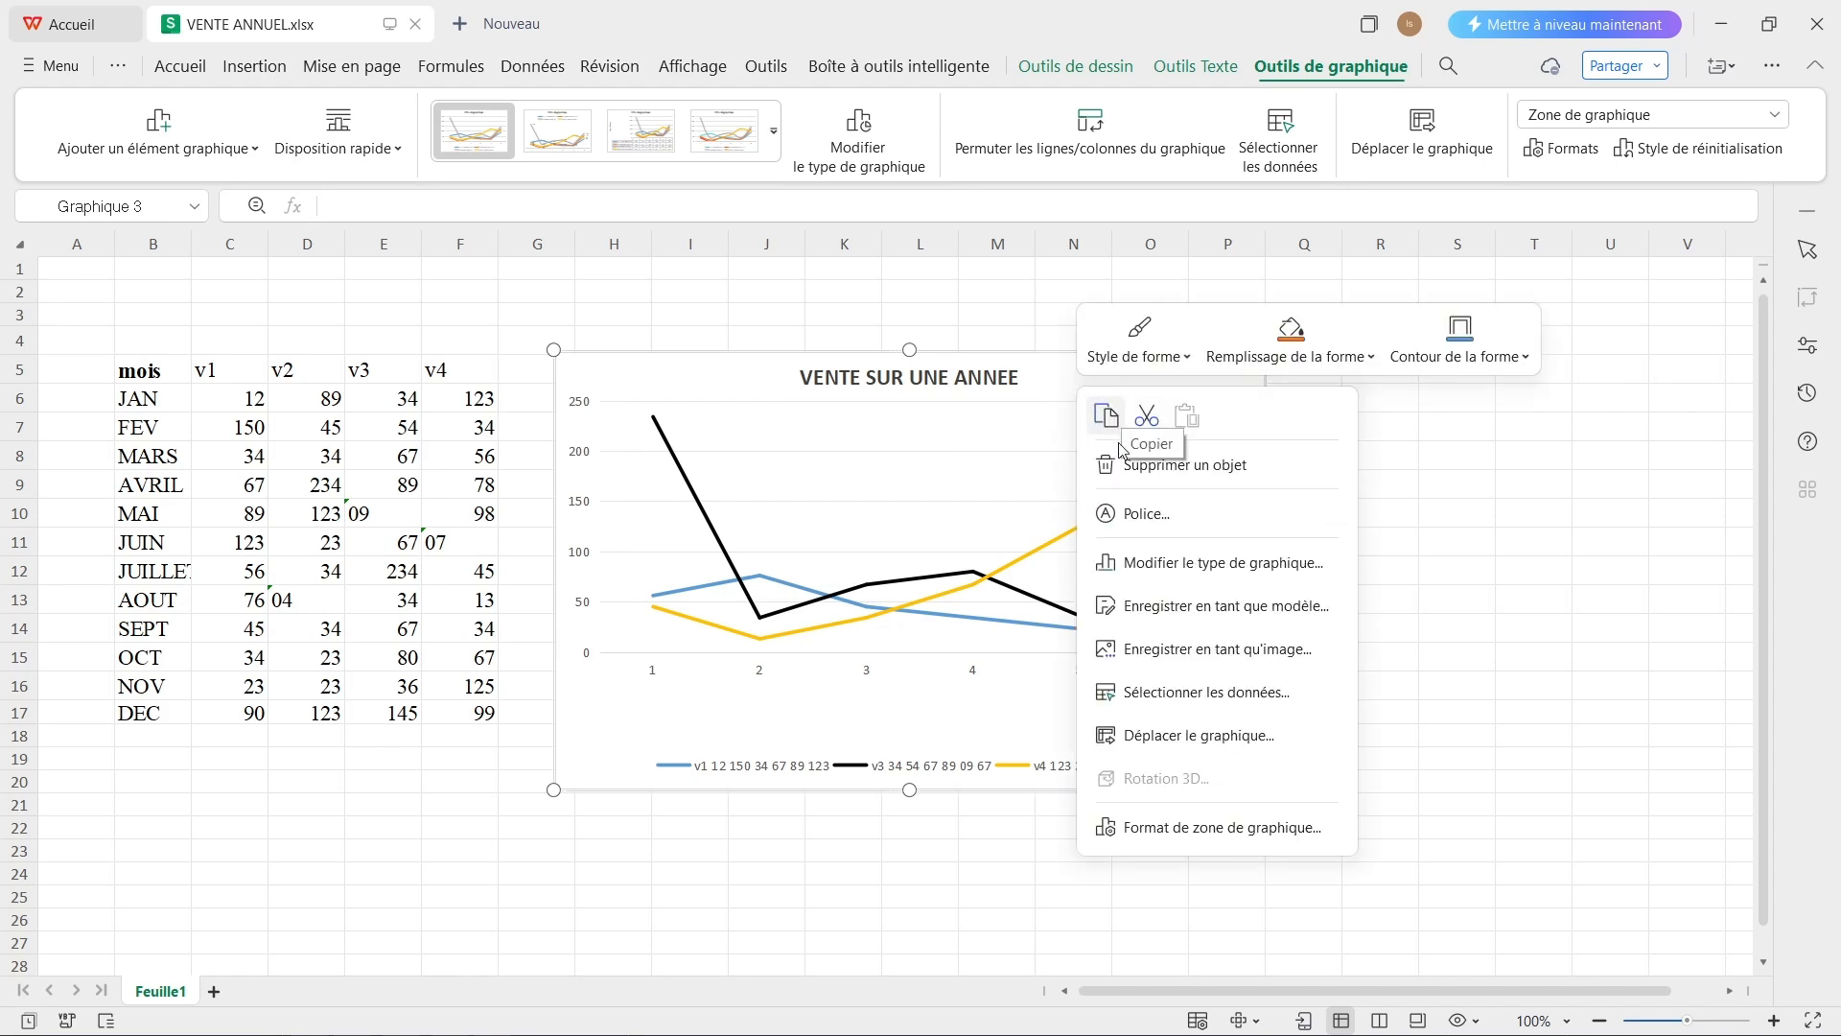
pyautogui.click(1120, 468)
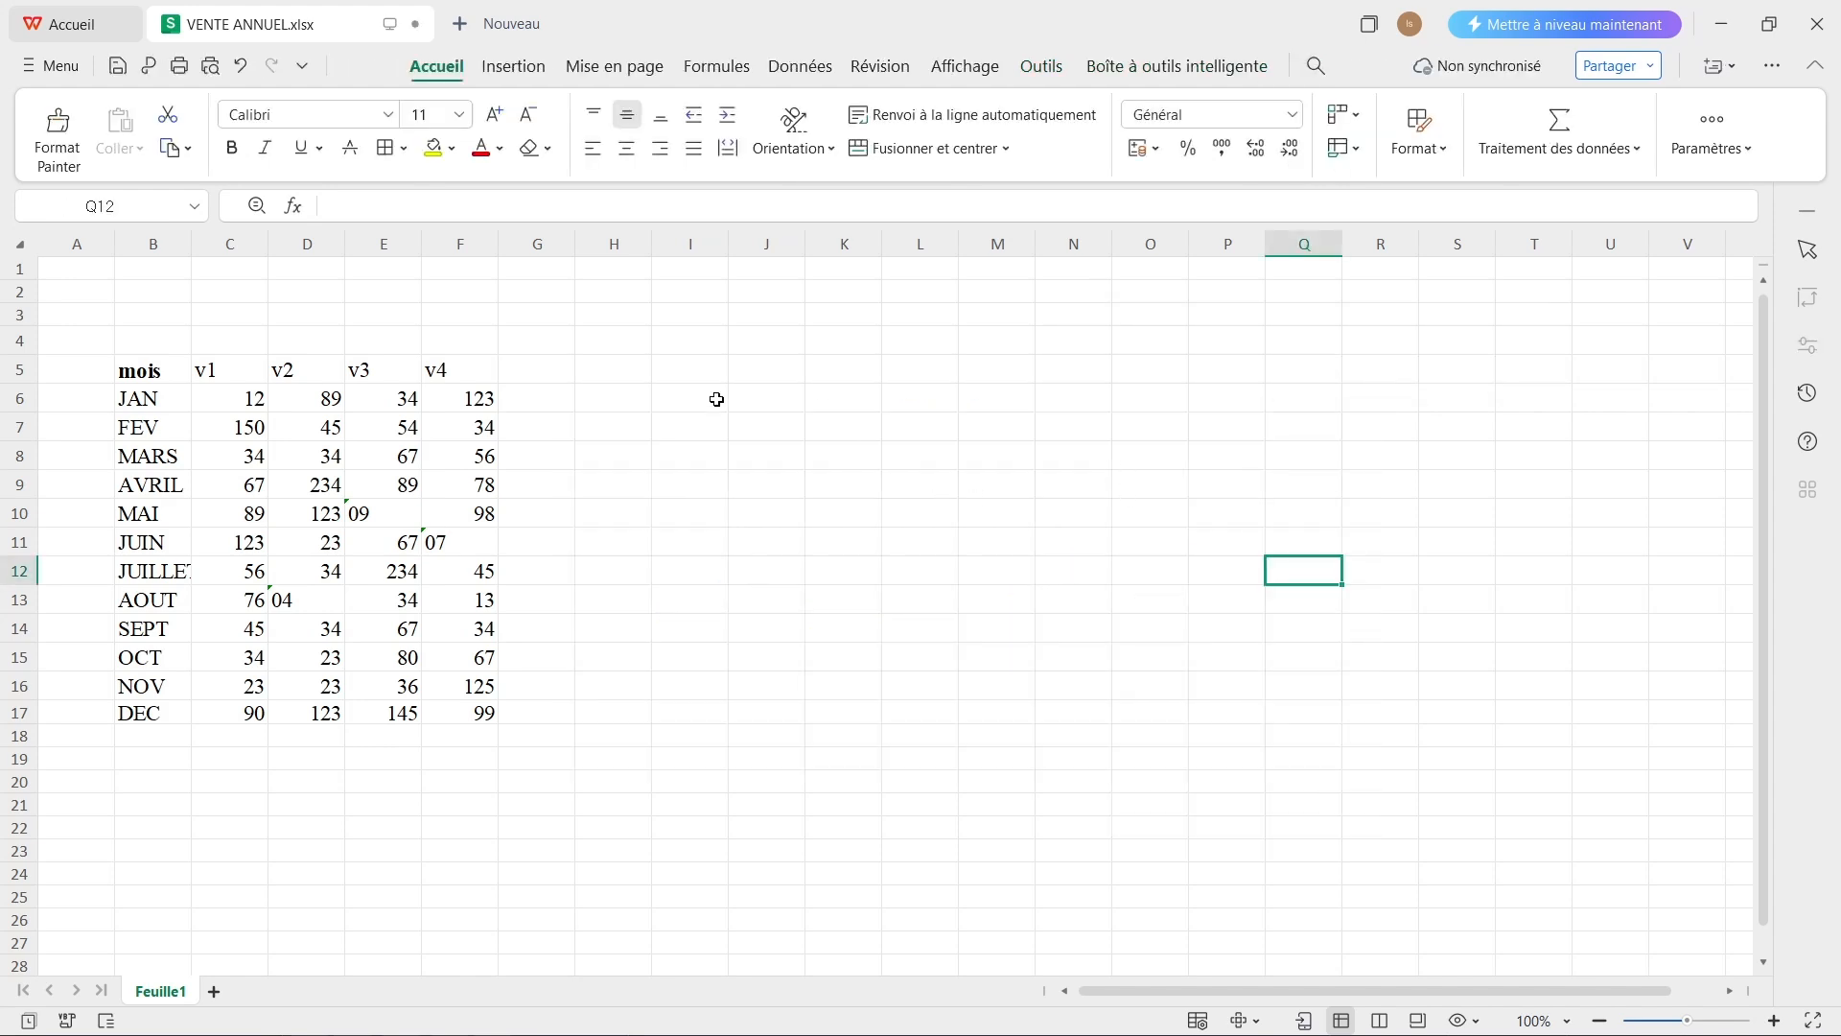
pyautogui.click(526, 69)
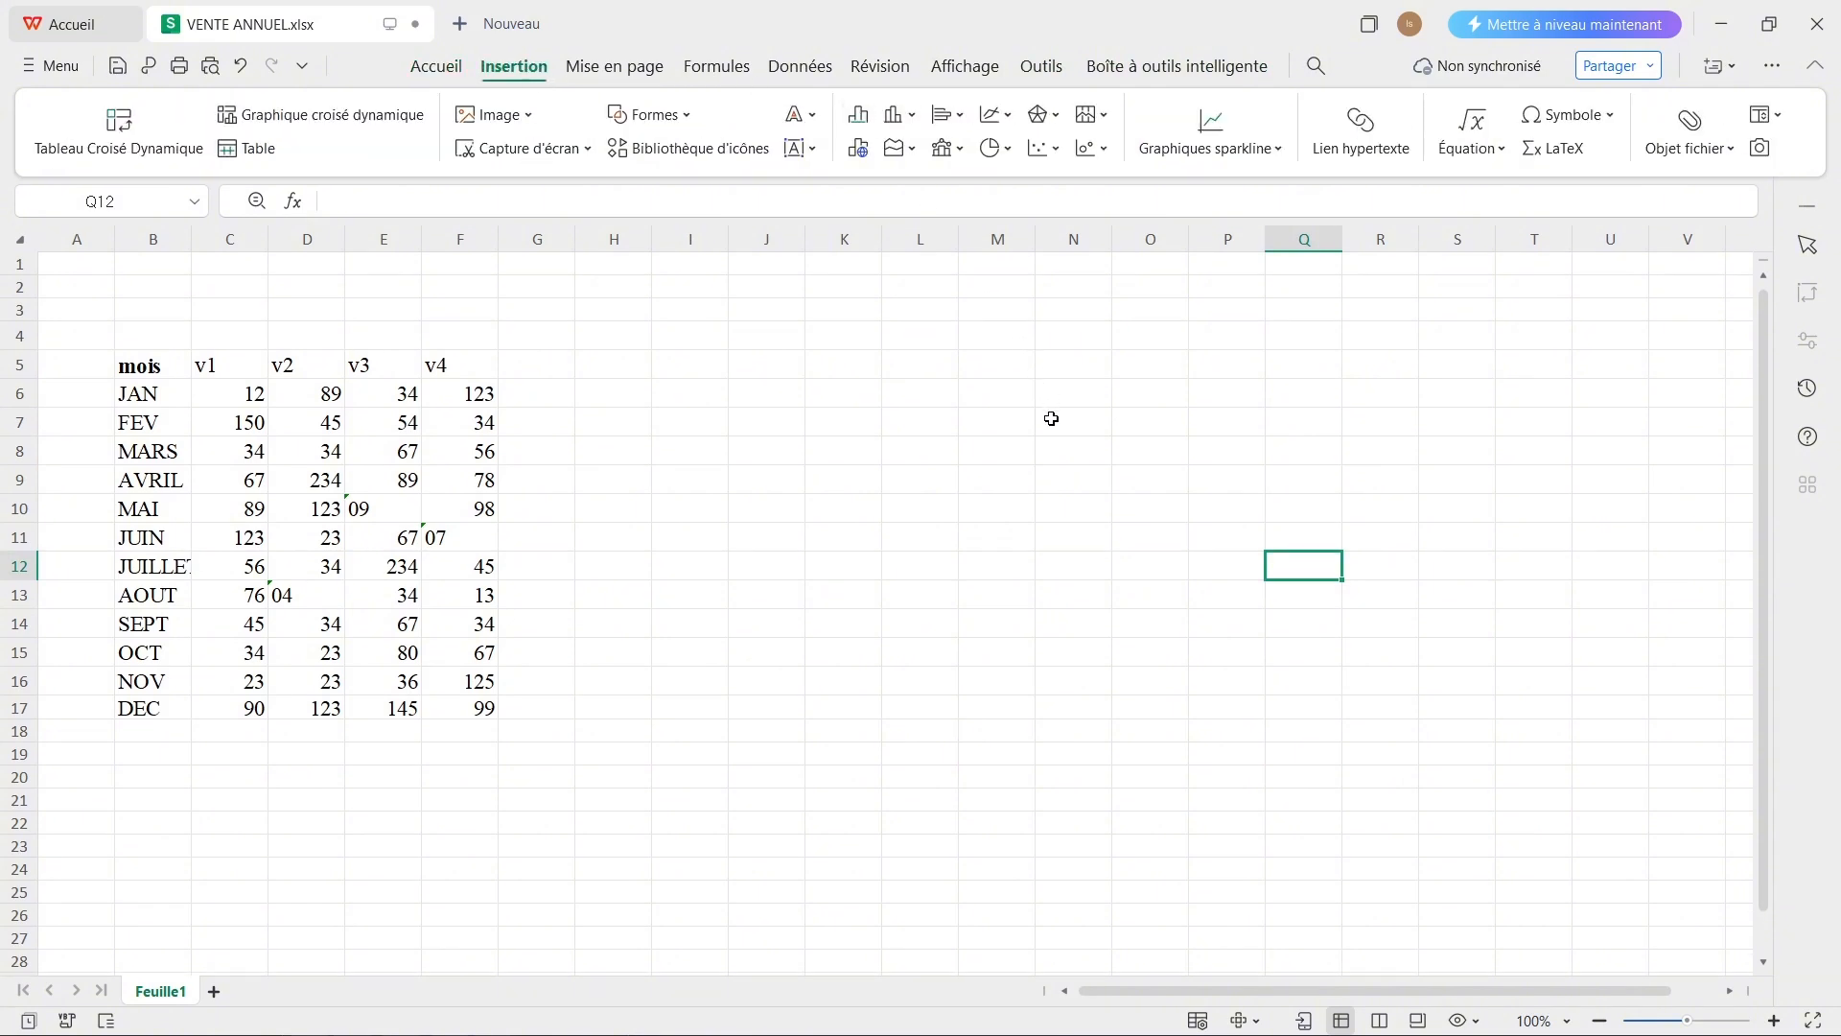
pyautogui.click(961, 122)
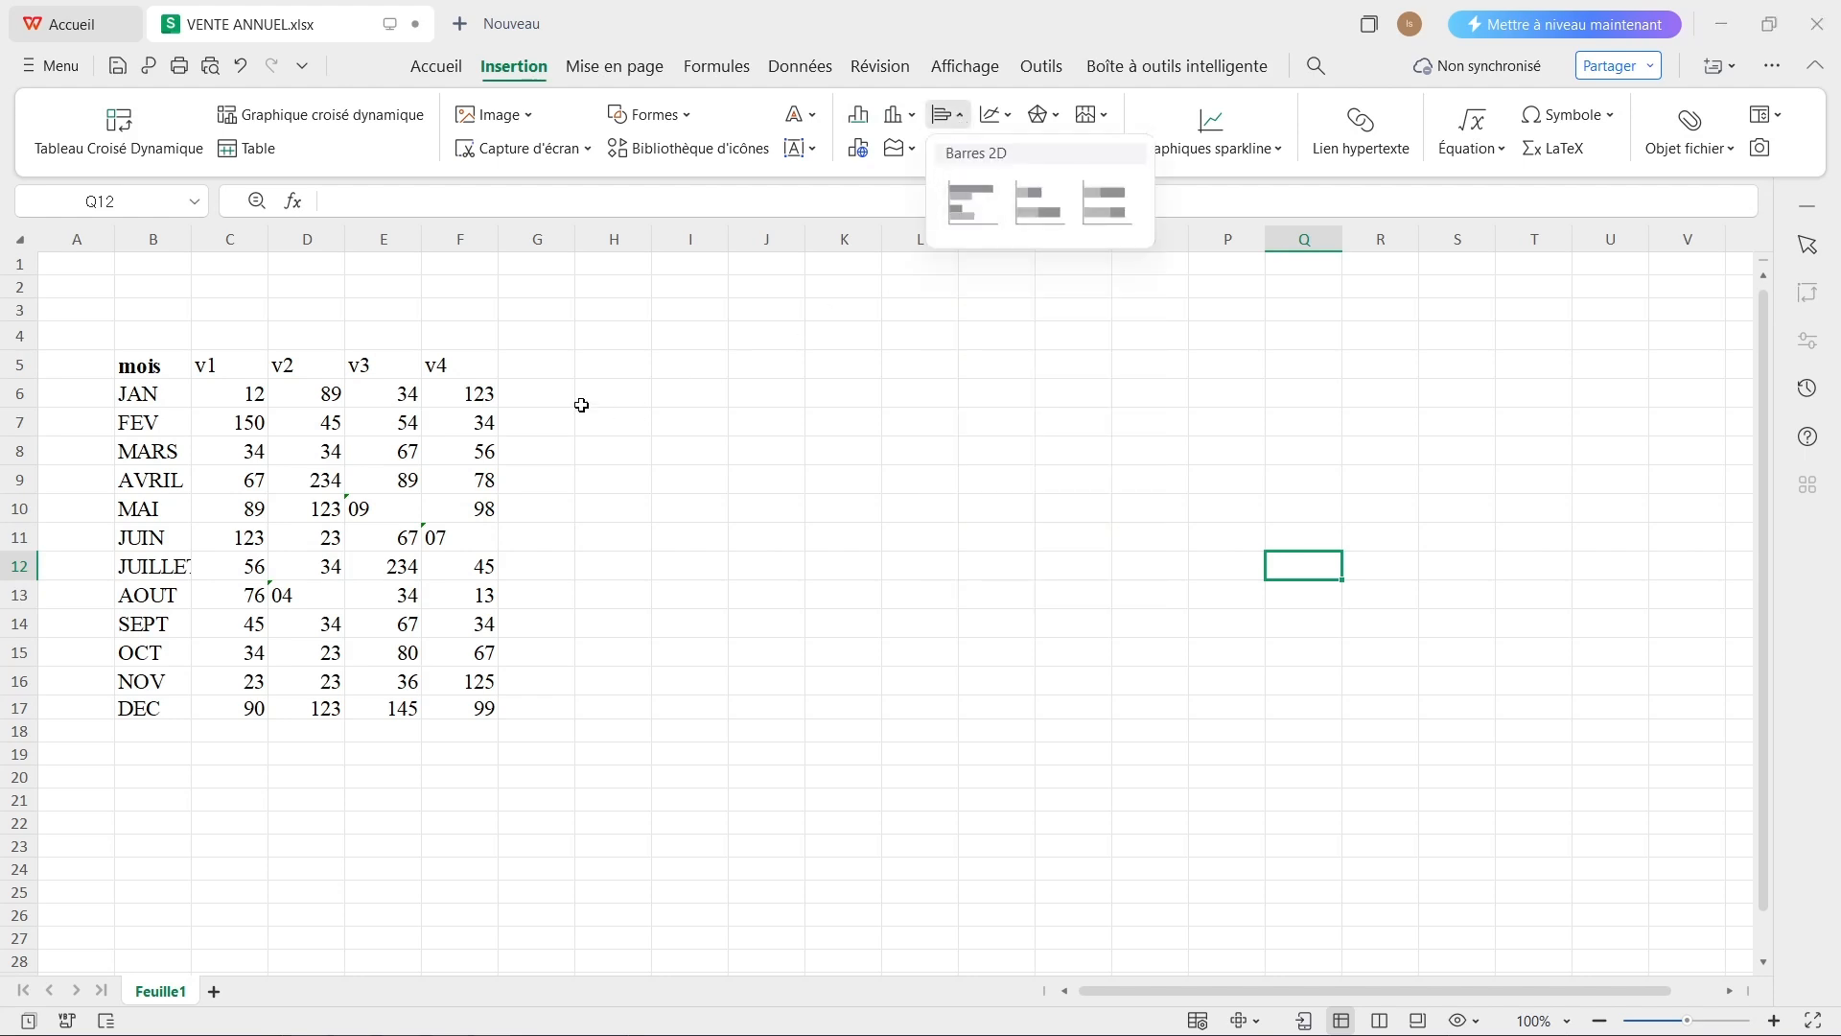
pyautogui.click(195, 352)
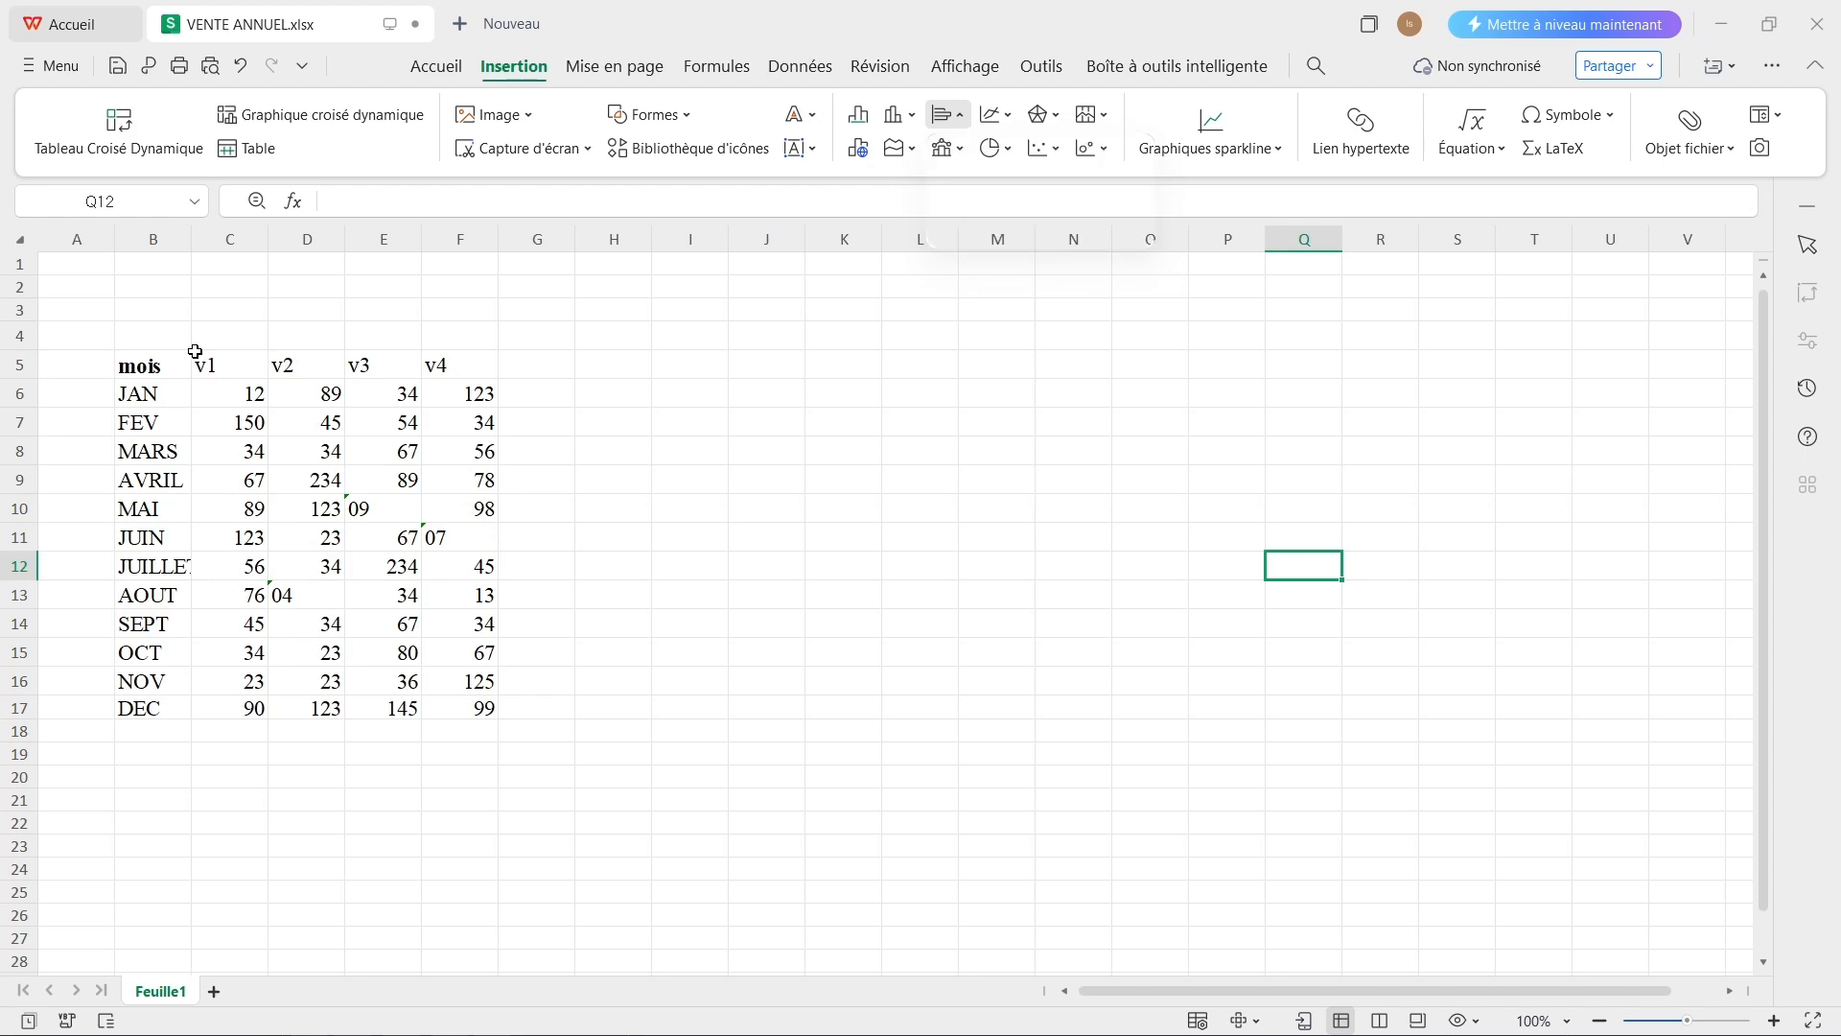
pyautogui.moveTo(197, 357); pyautogui.dragTo(372, 708)
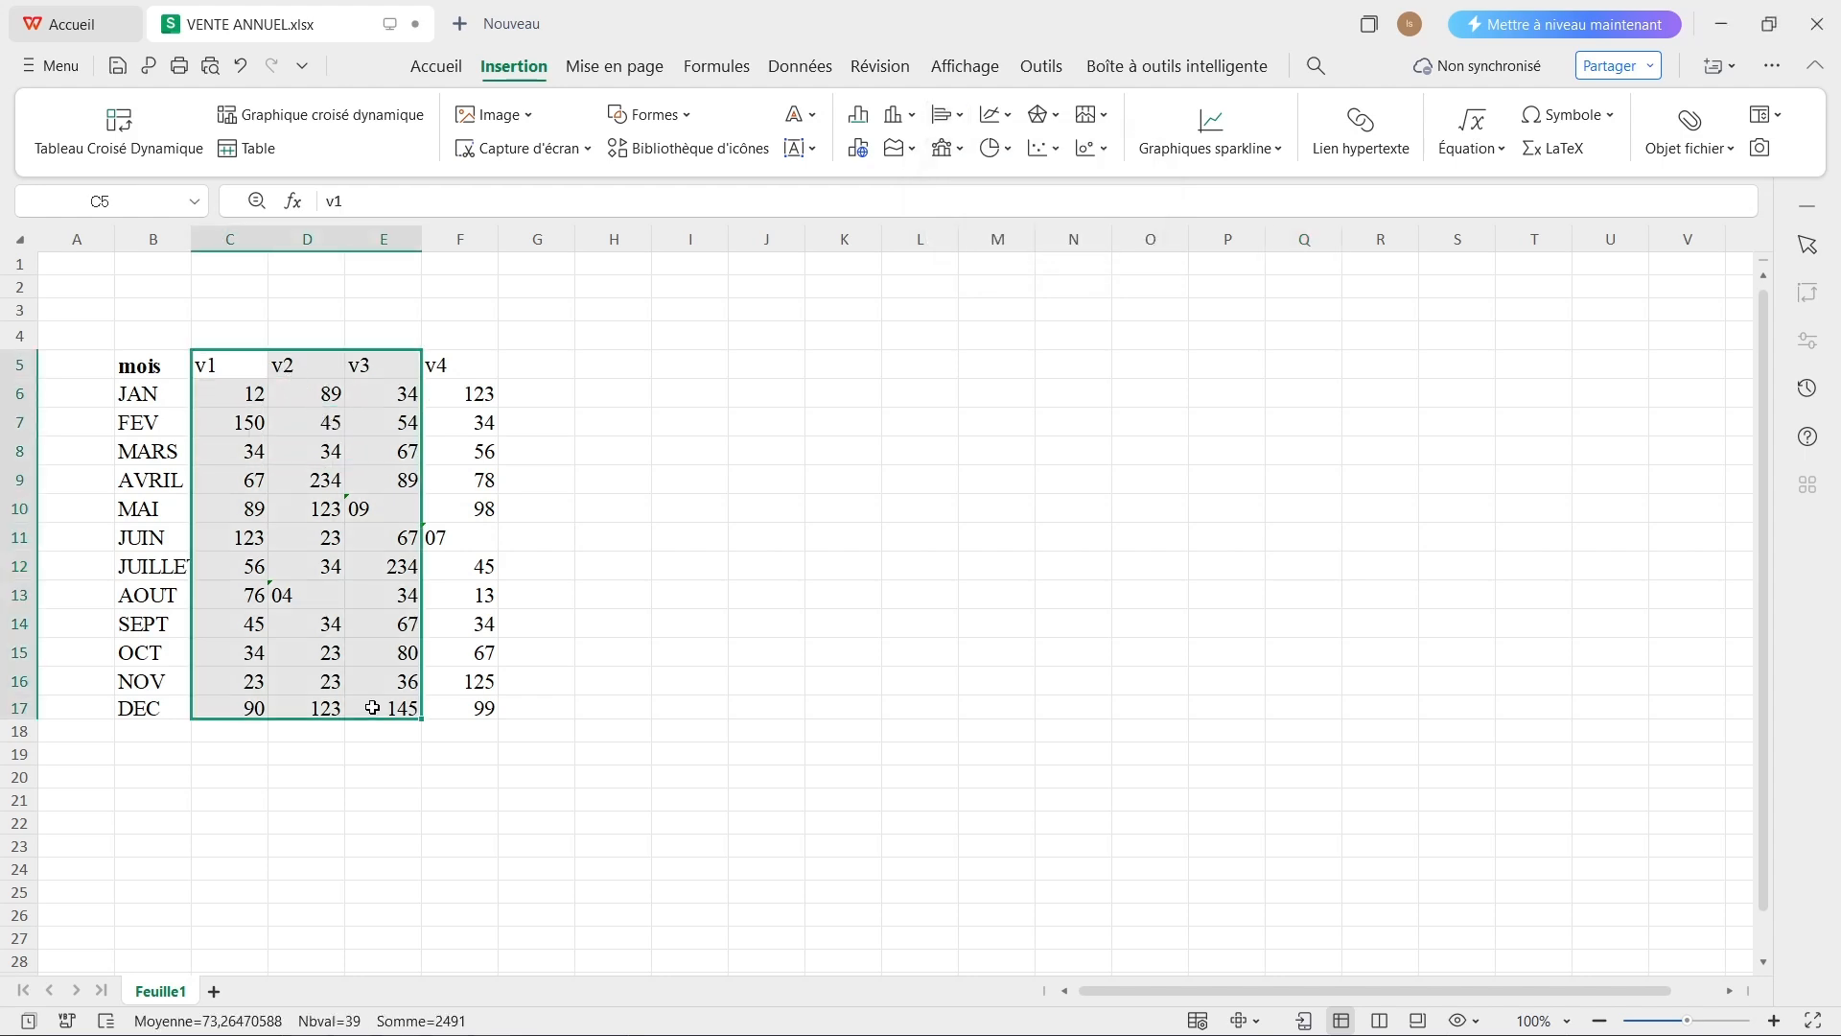
pyautogui.click(962, 122)
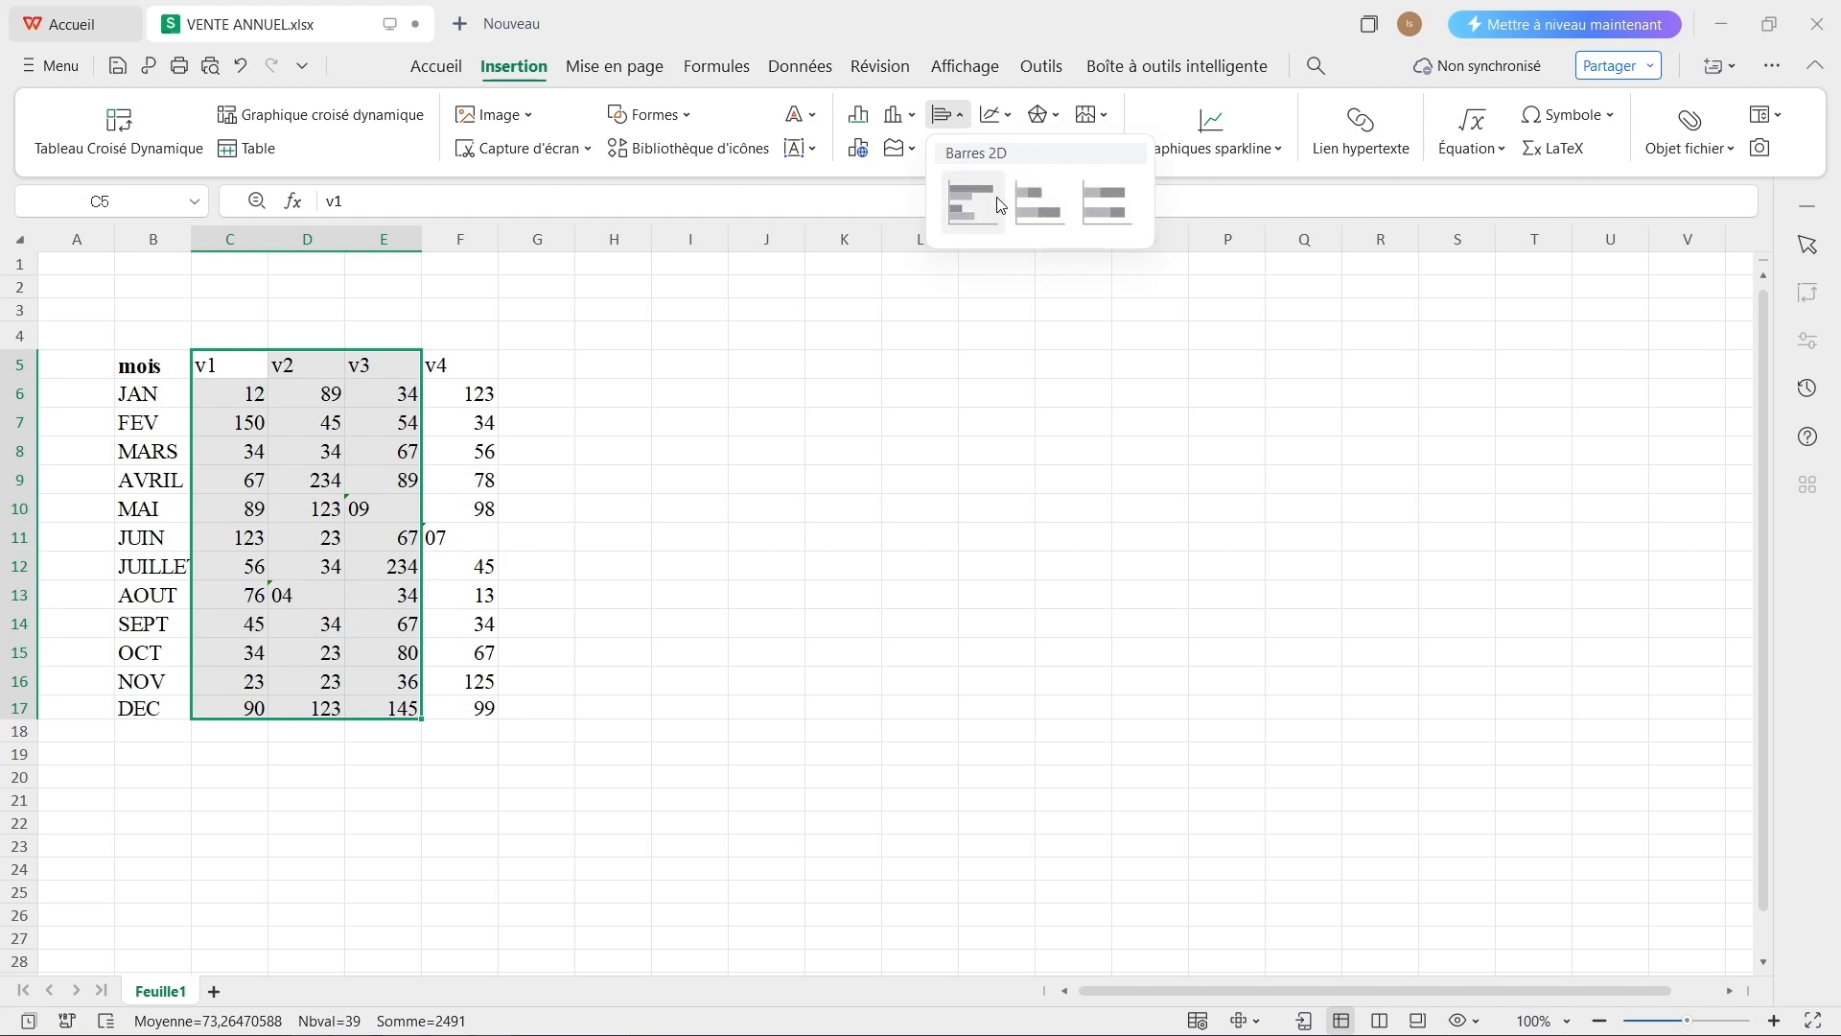
pyautogui.click(1096, 204)
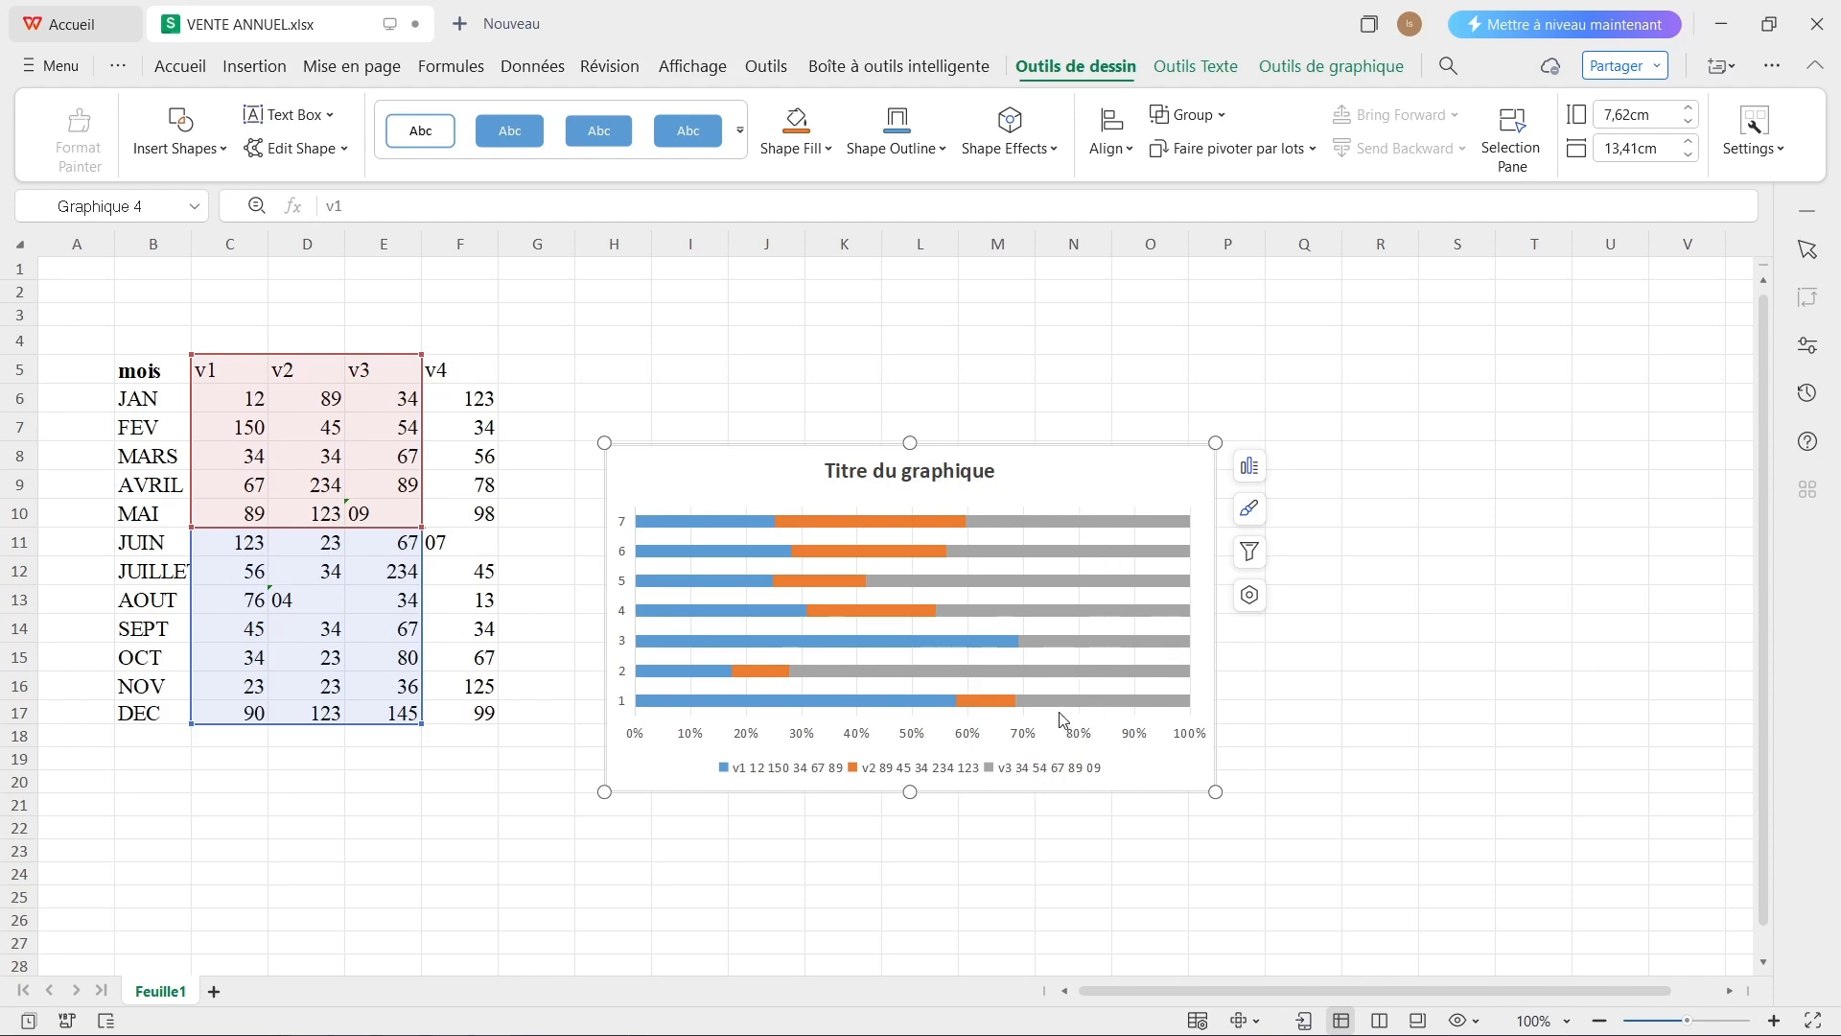
# View the available chart elements for the new bar chart without changing any of them
pyautogui.click(1251, 470)
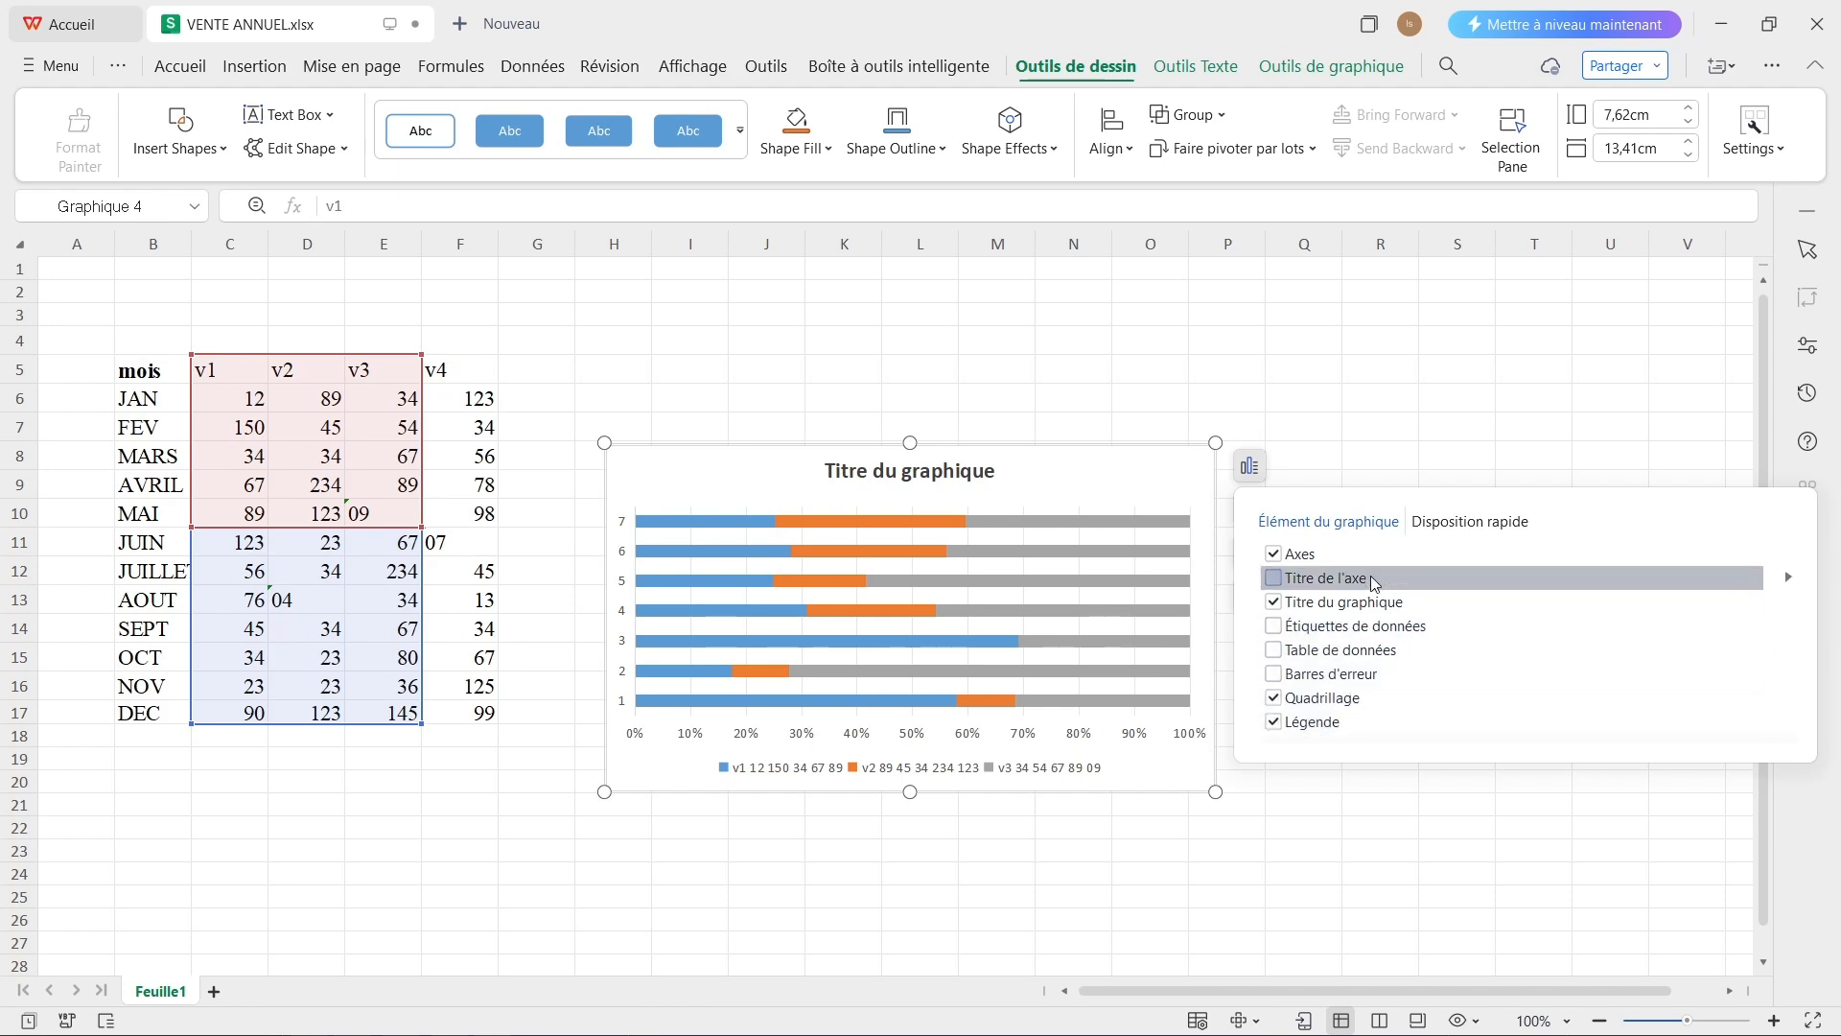
pyautogui.click(1333, 449)
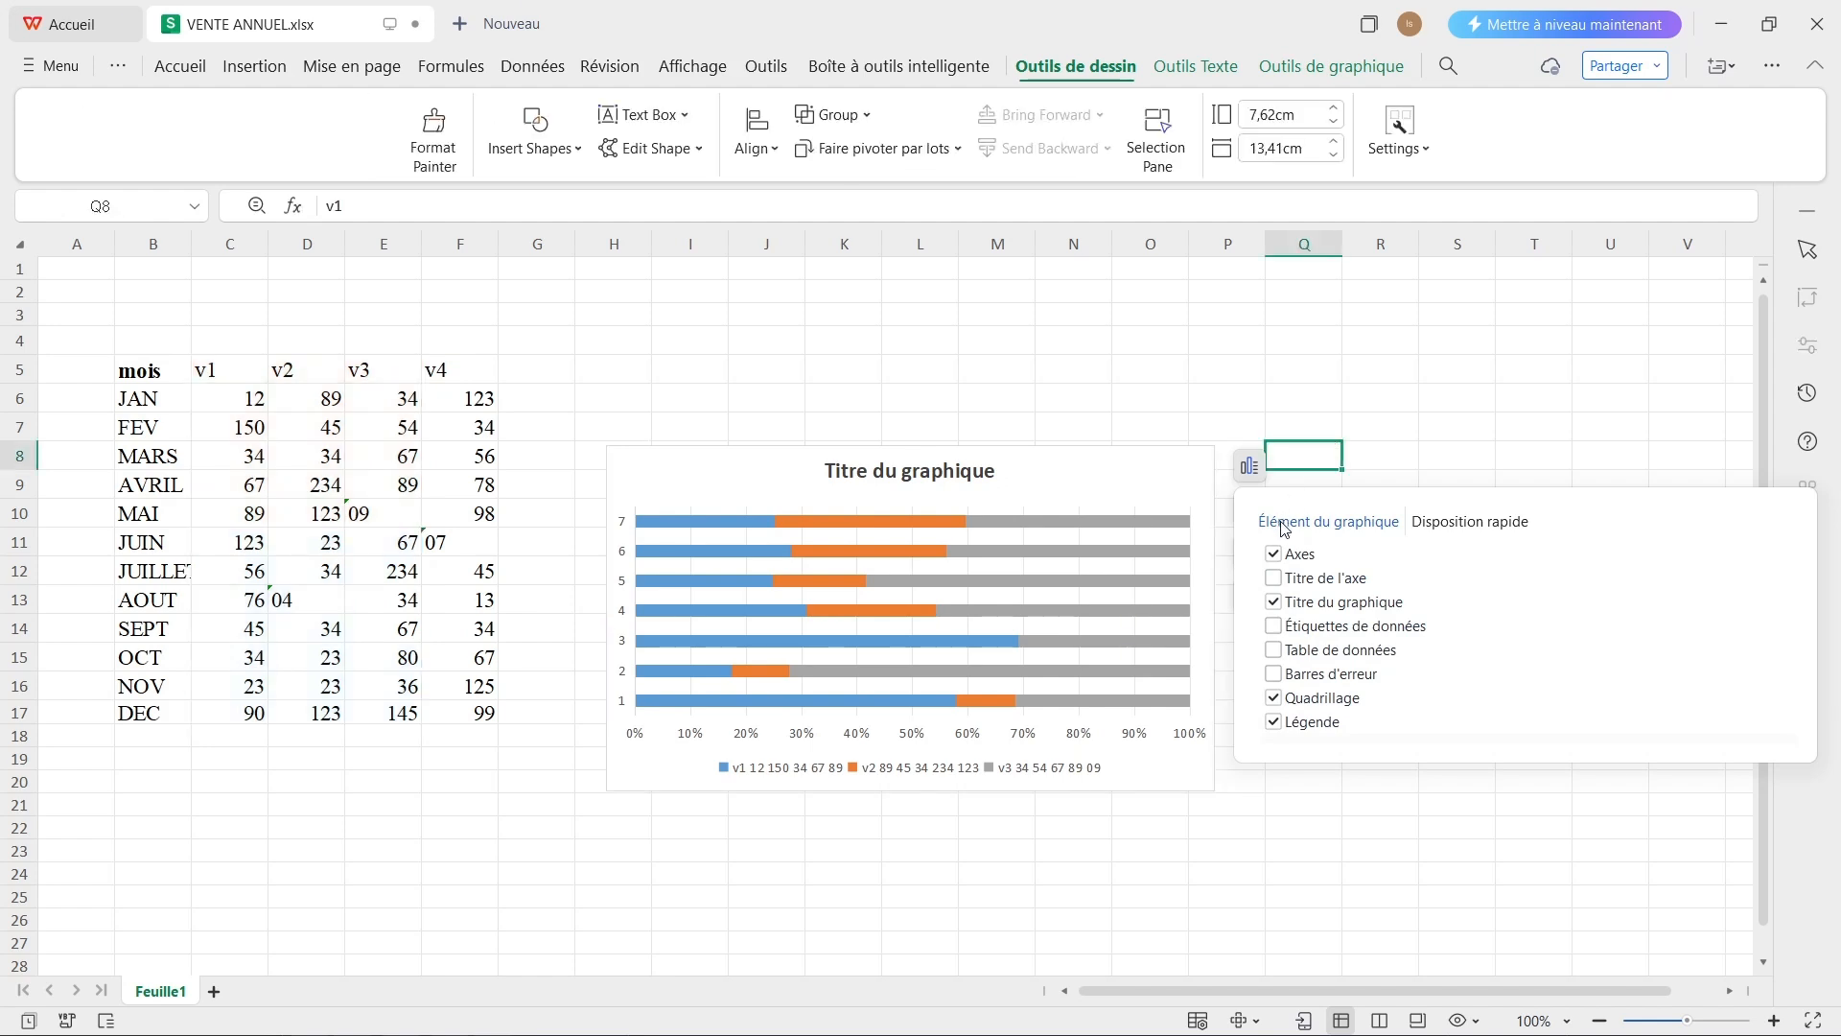
# Give the stacked bar chart's outer border a line weight of 0.75 pt
pyautogui.click(1158, 561)
pyautogui.rightClick(1120, 497)
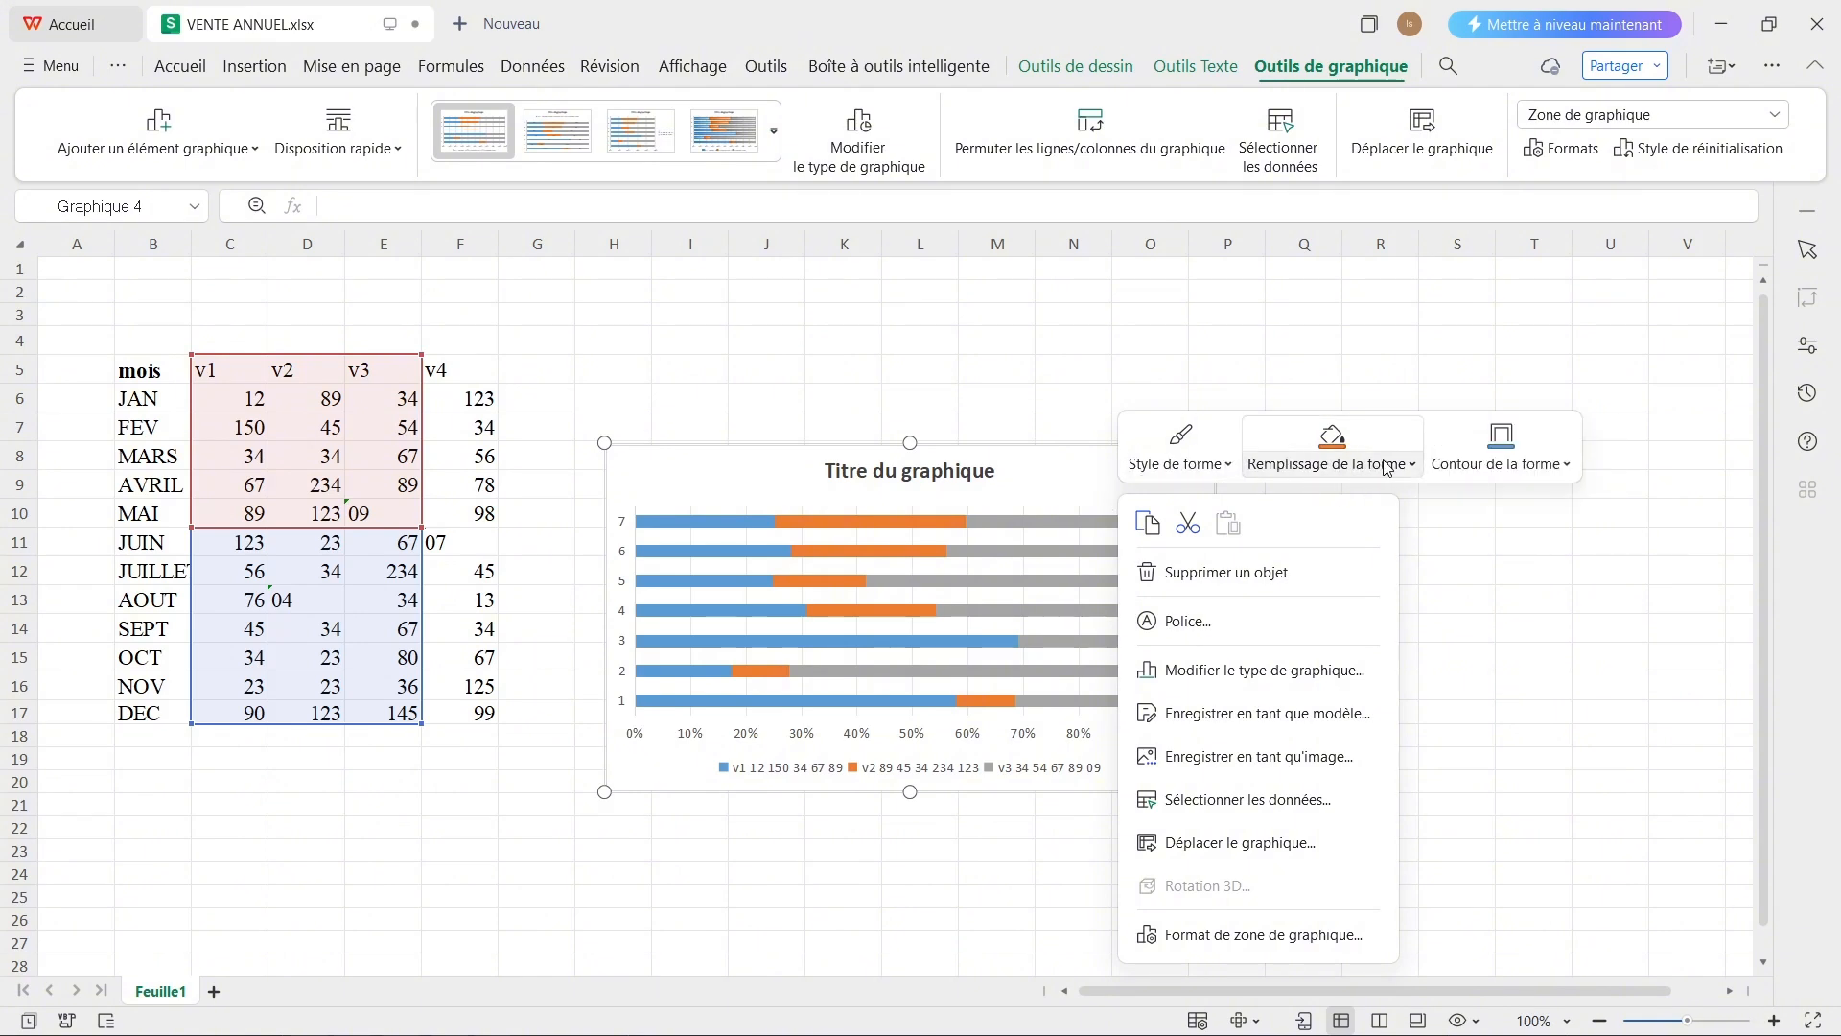
pyautogui.click(1567, 465)
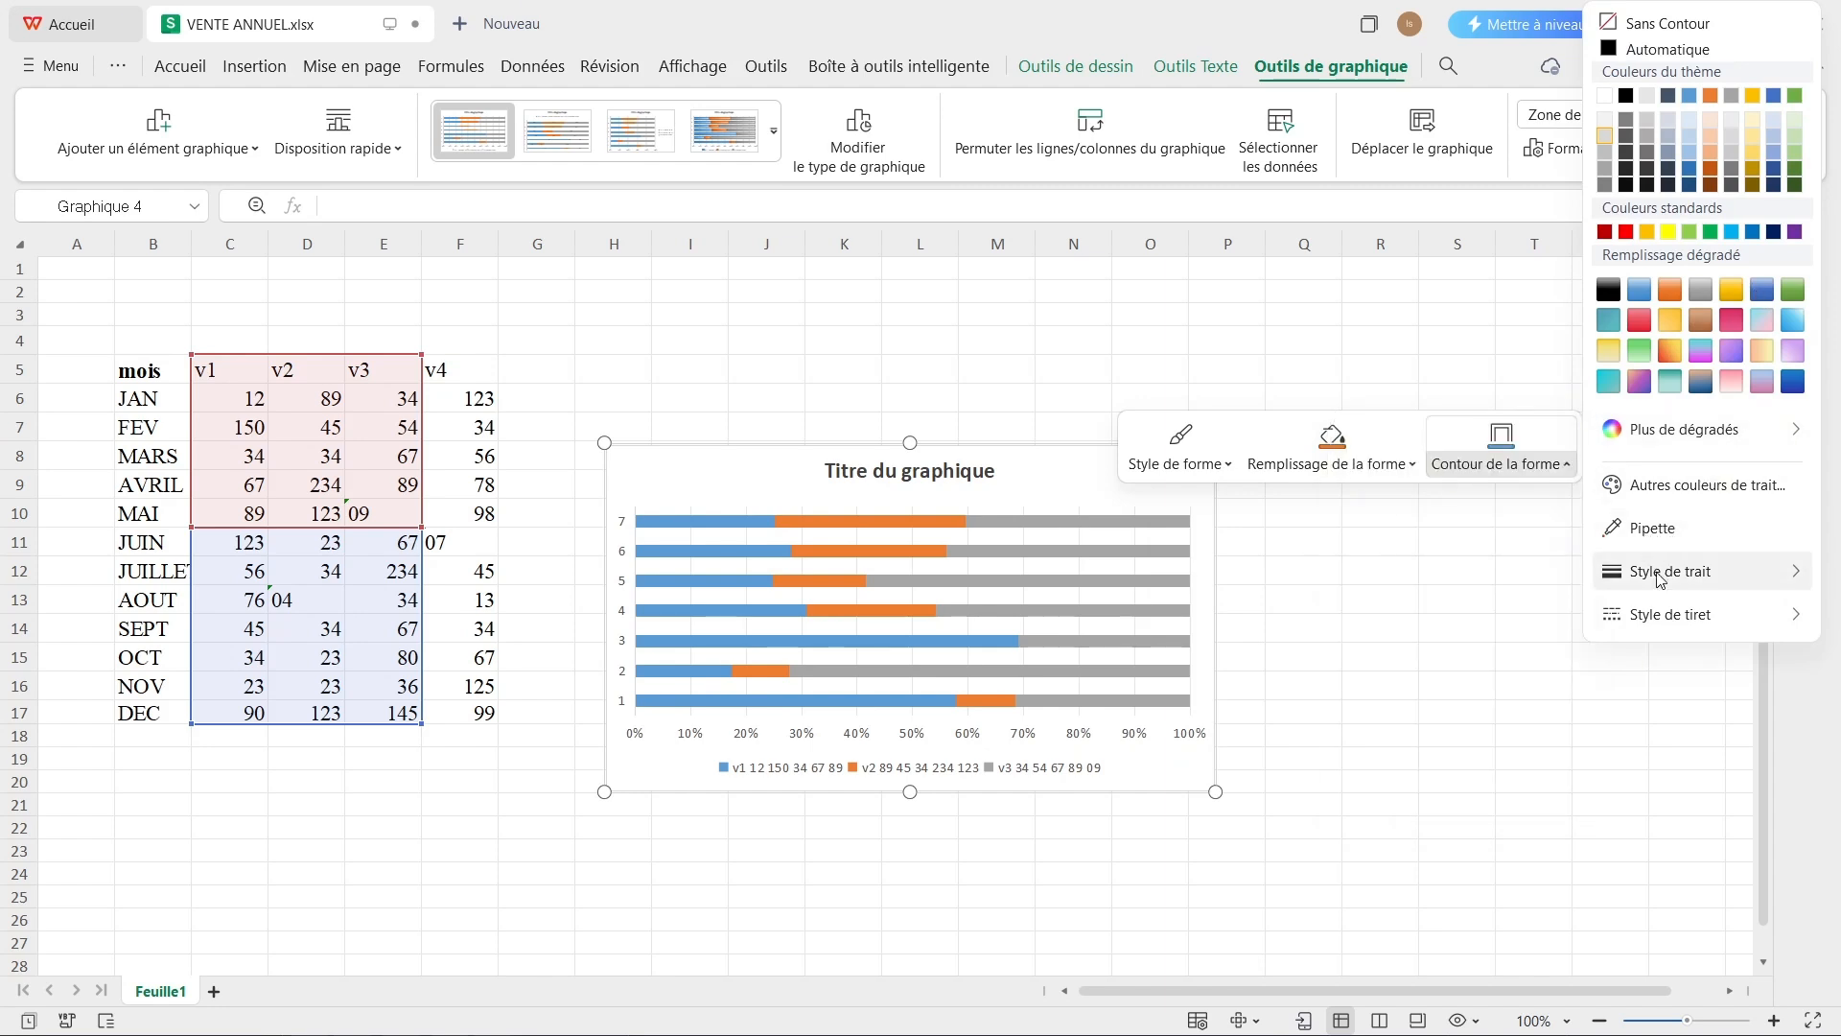
pyautogui.moveTo(1681, 576)
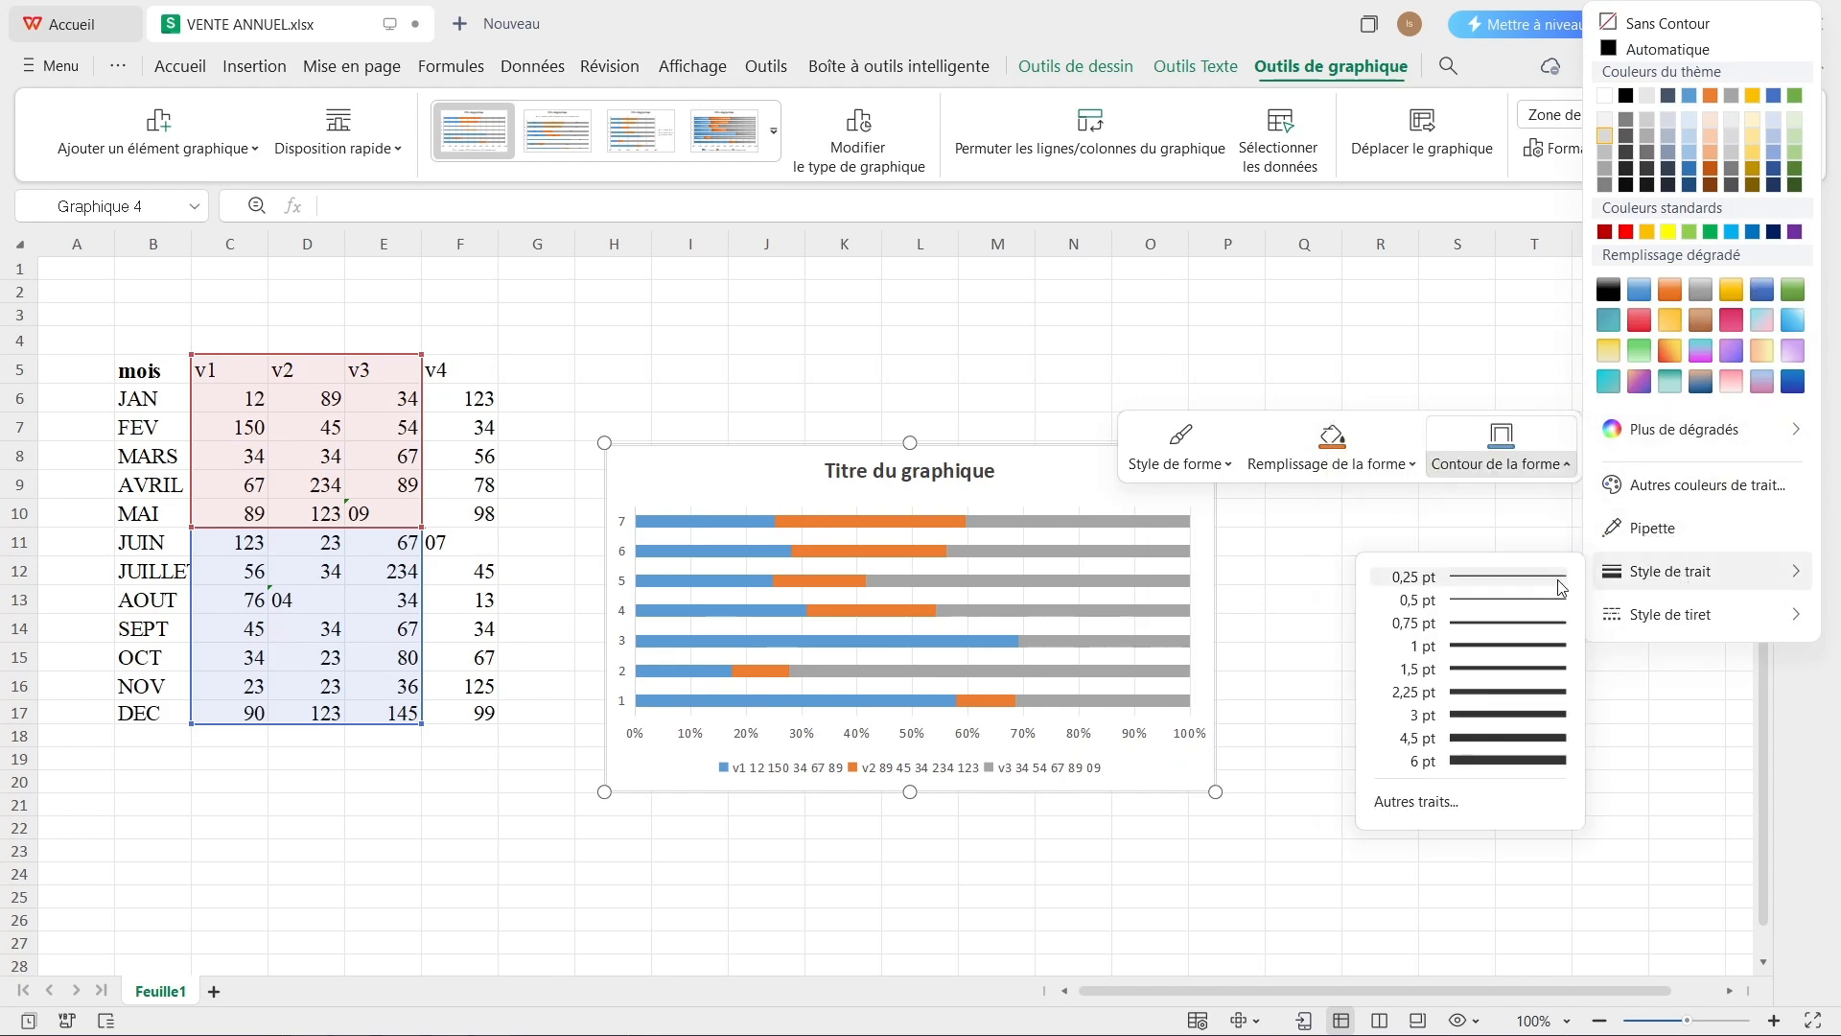
pyautogui.click(1506, 628)
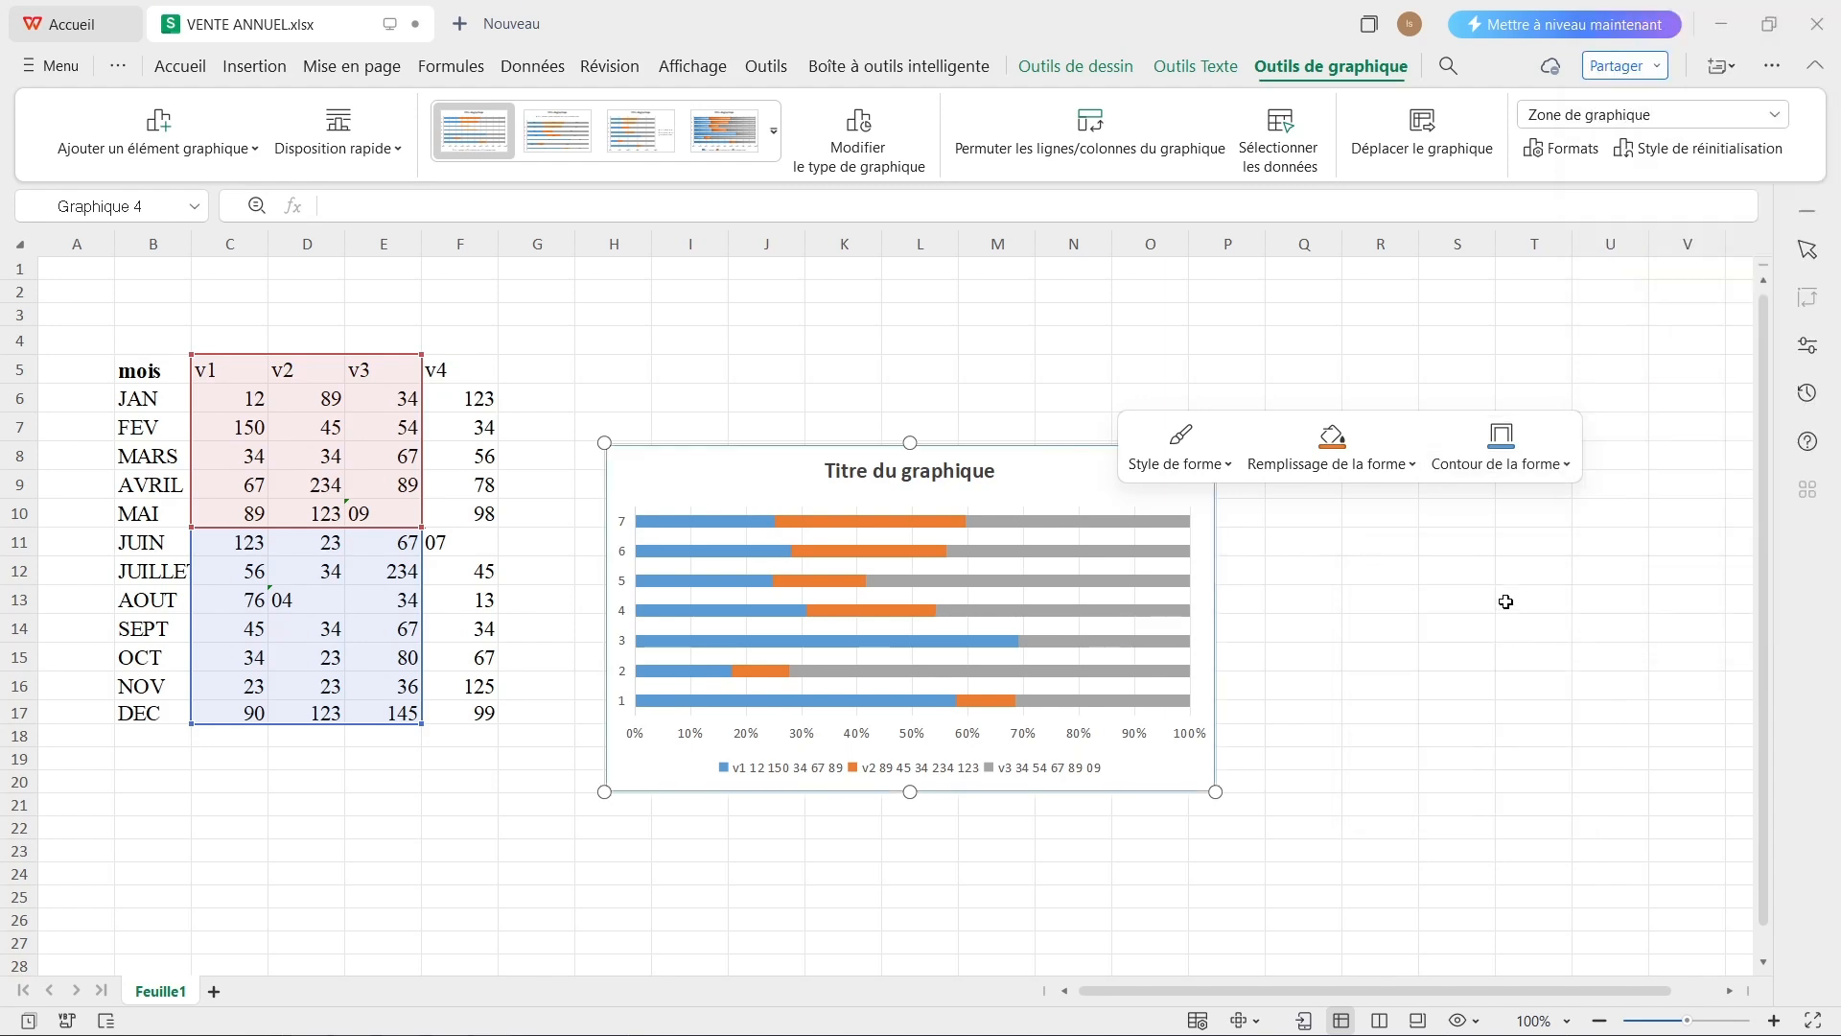
# Nudge the bar chart slightly to the left, and open its chart area formatting options to examine the fill and line settings
pyautogui.moveTo(1118, 510); pyautogui.dragTo(1114, 510)
pyautogui.rightClick(1114, 508)
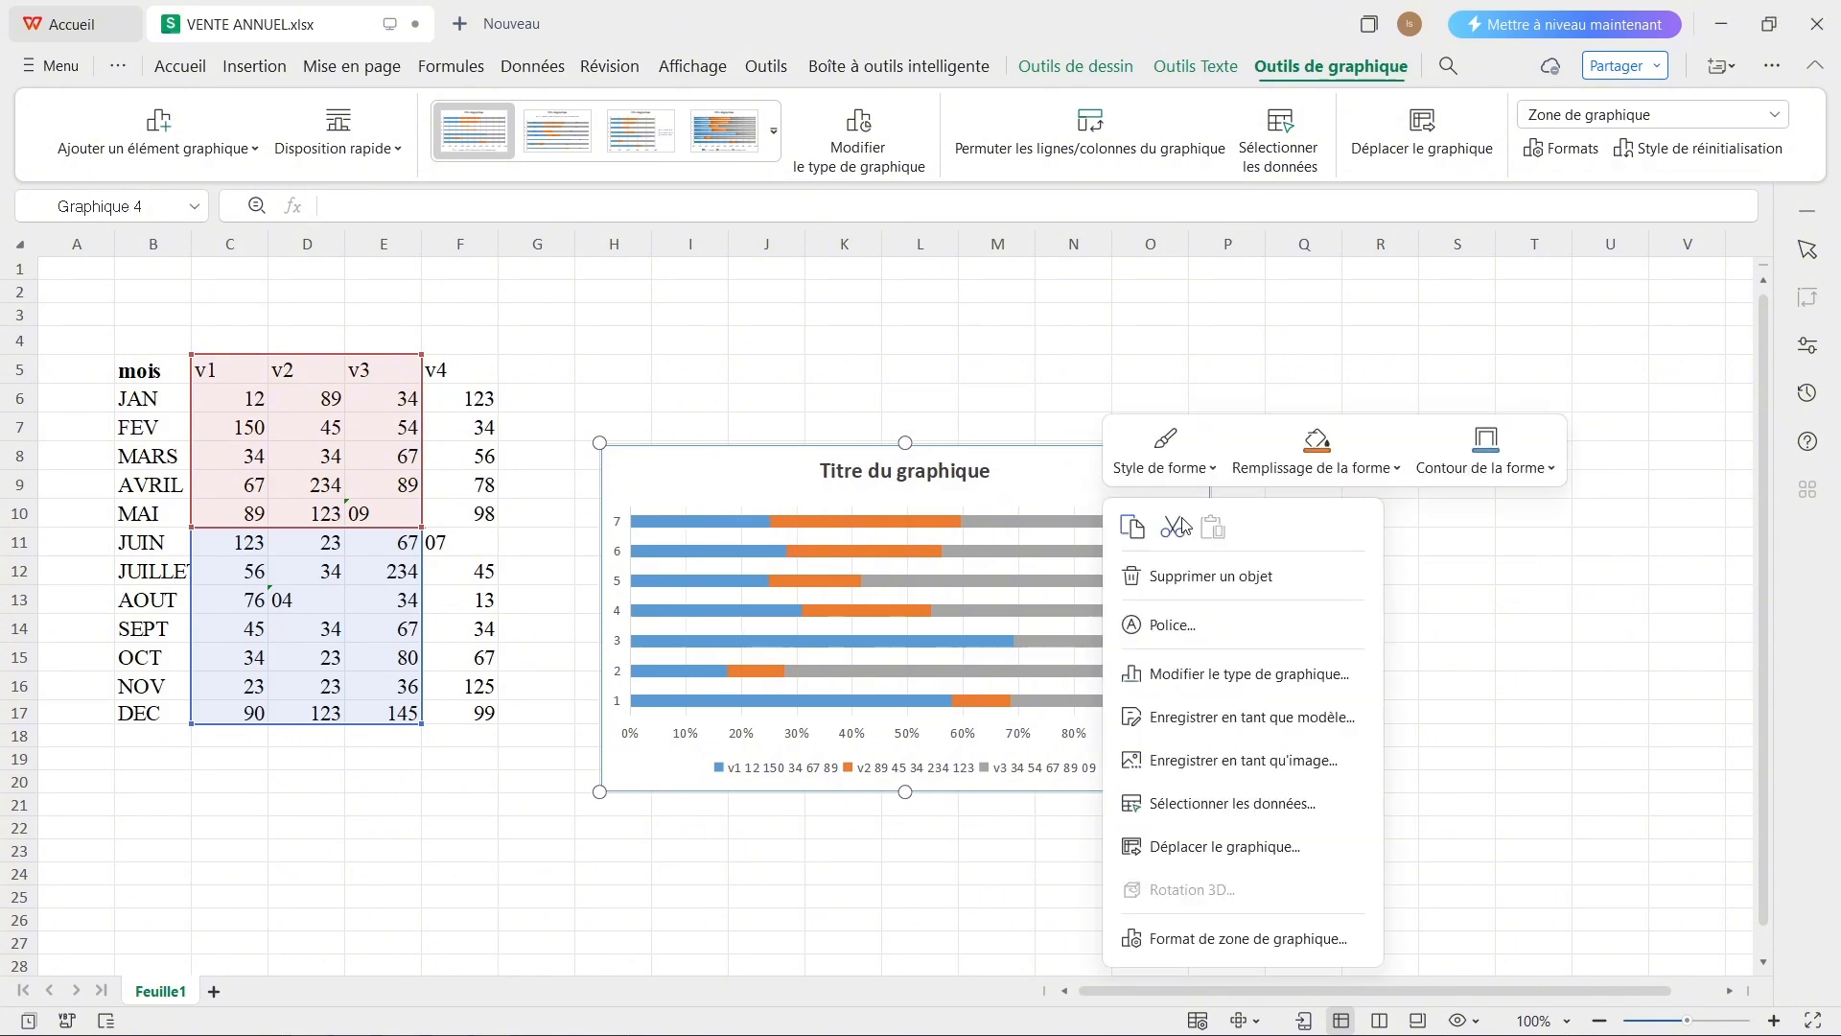
pyautogui.click(1091, 479)
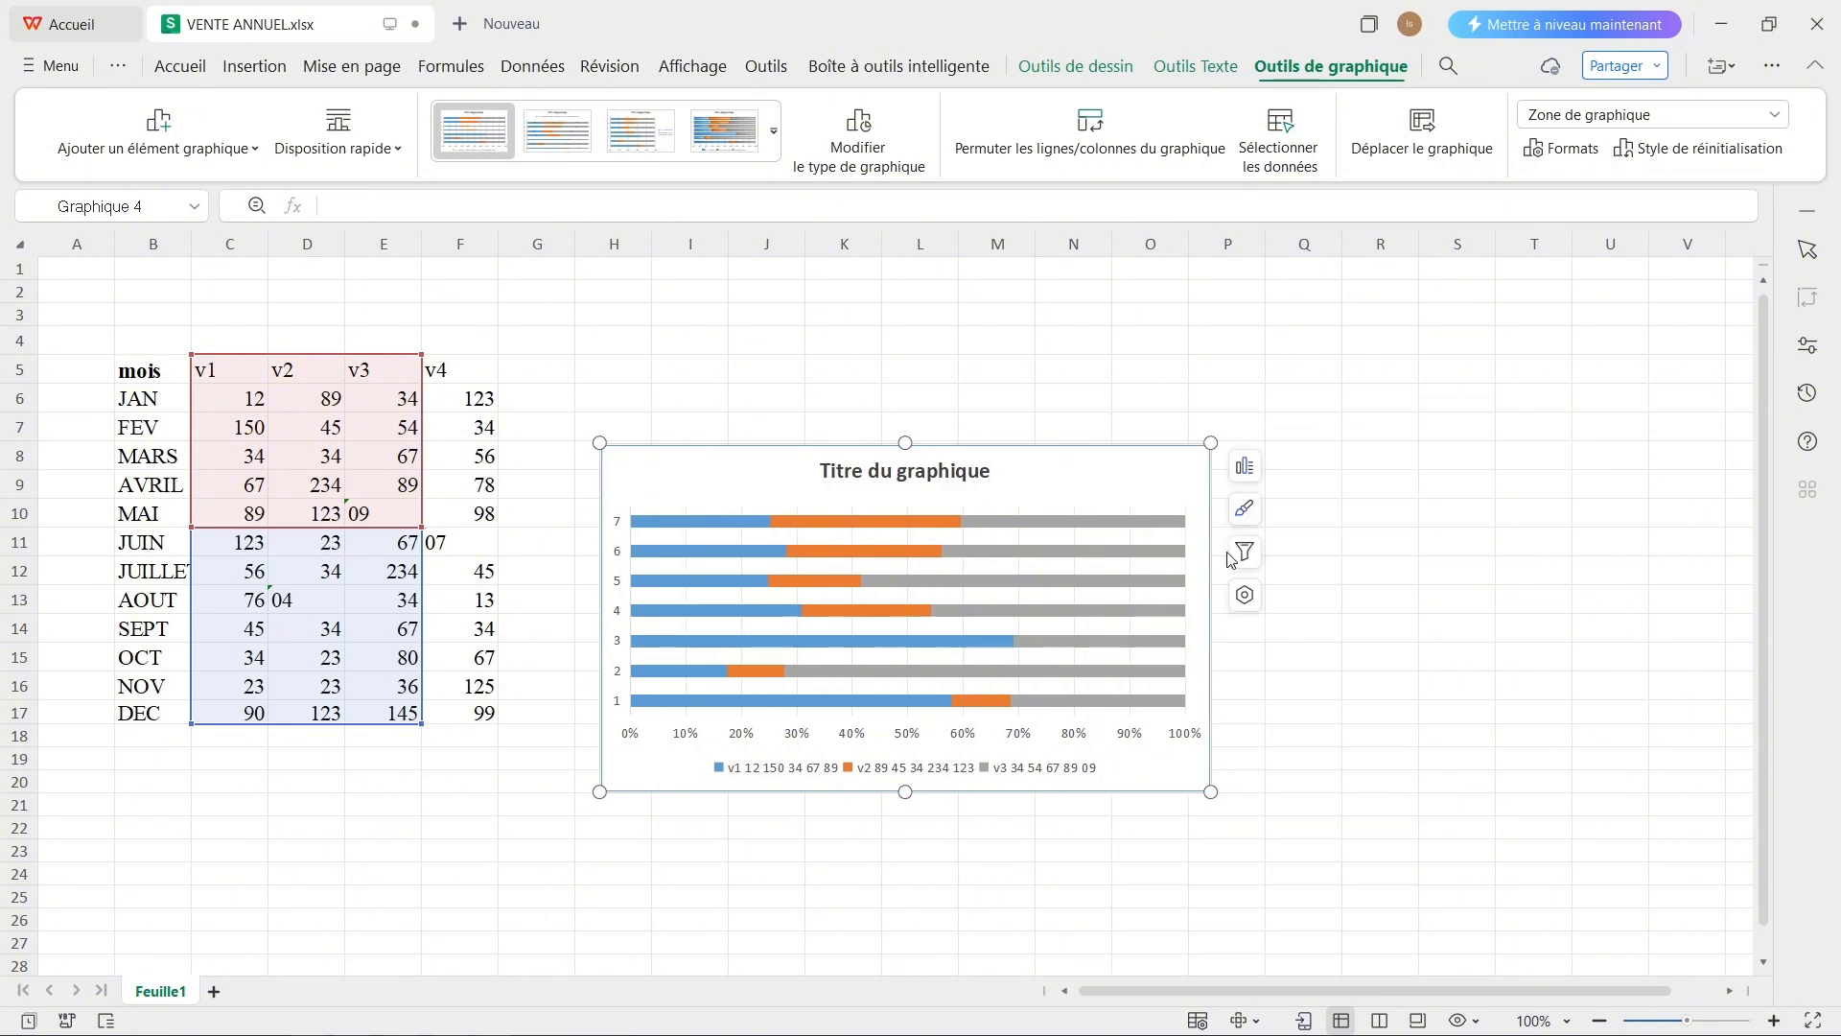
pyautogui.click(1246, 596)
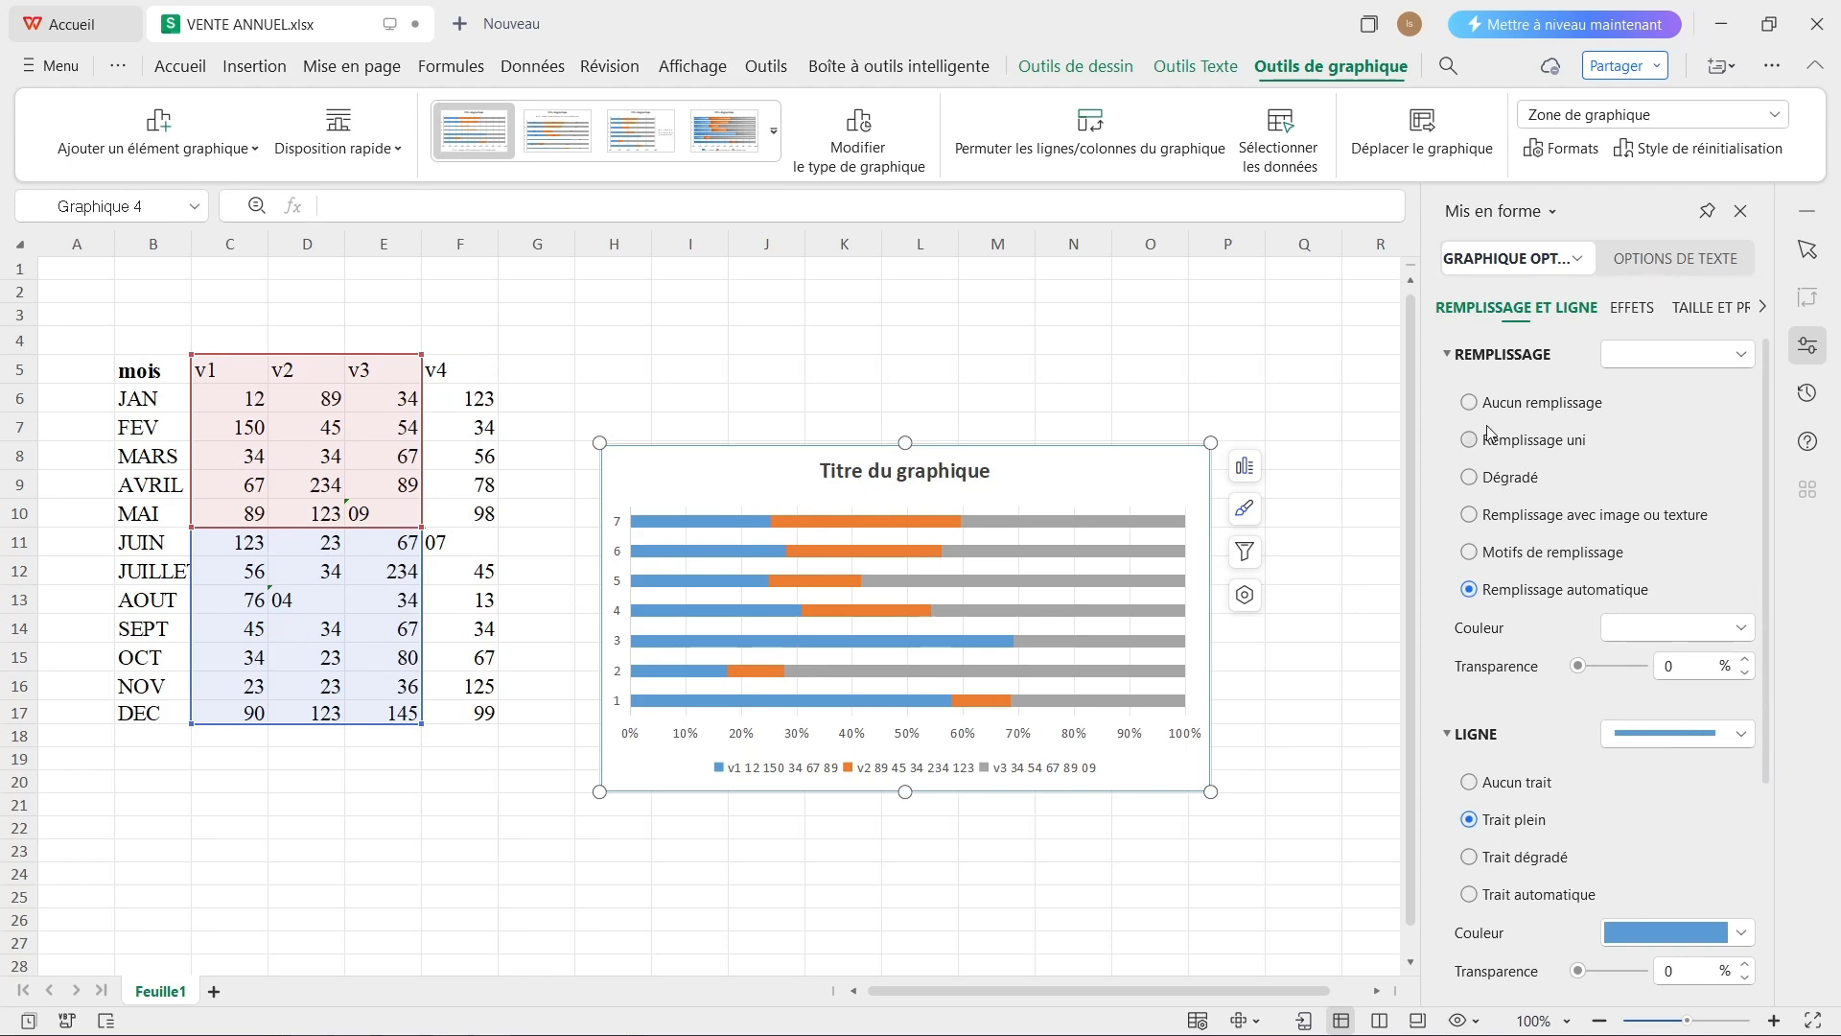
pyautogui.scroll(-1, 1504, 773)
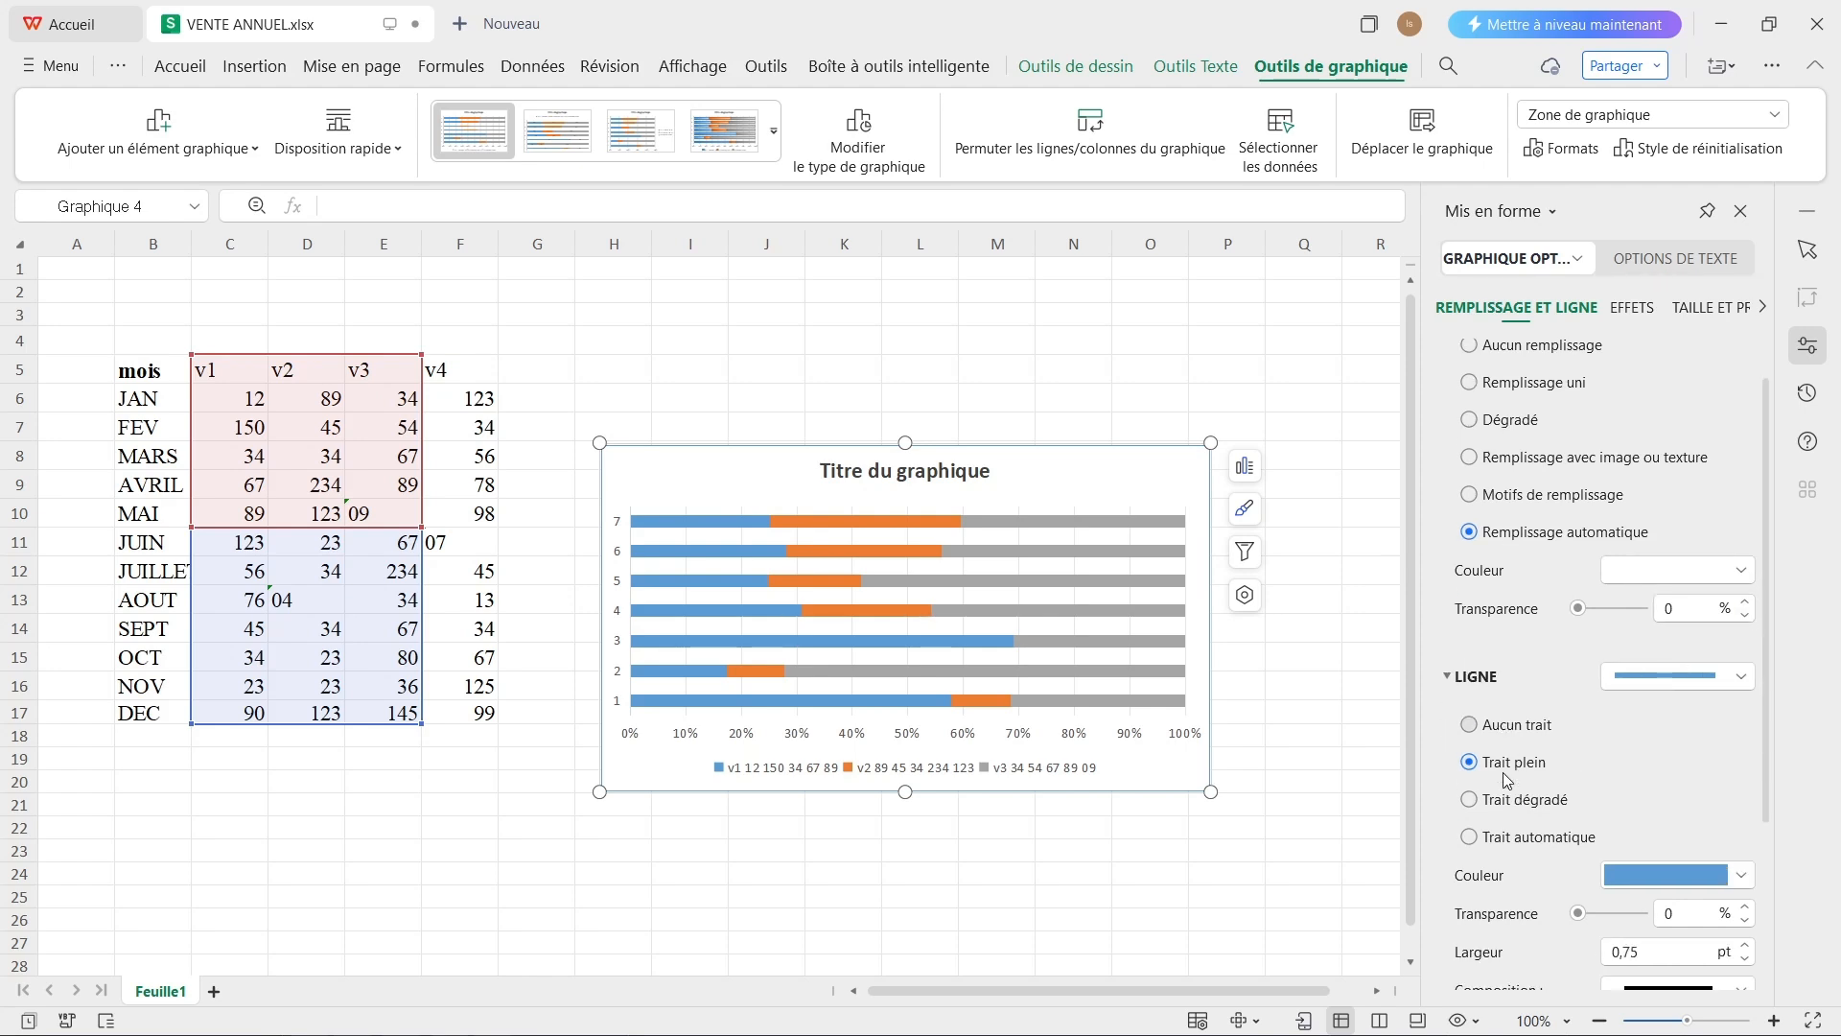